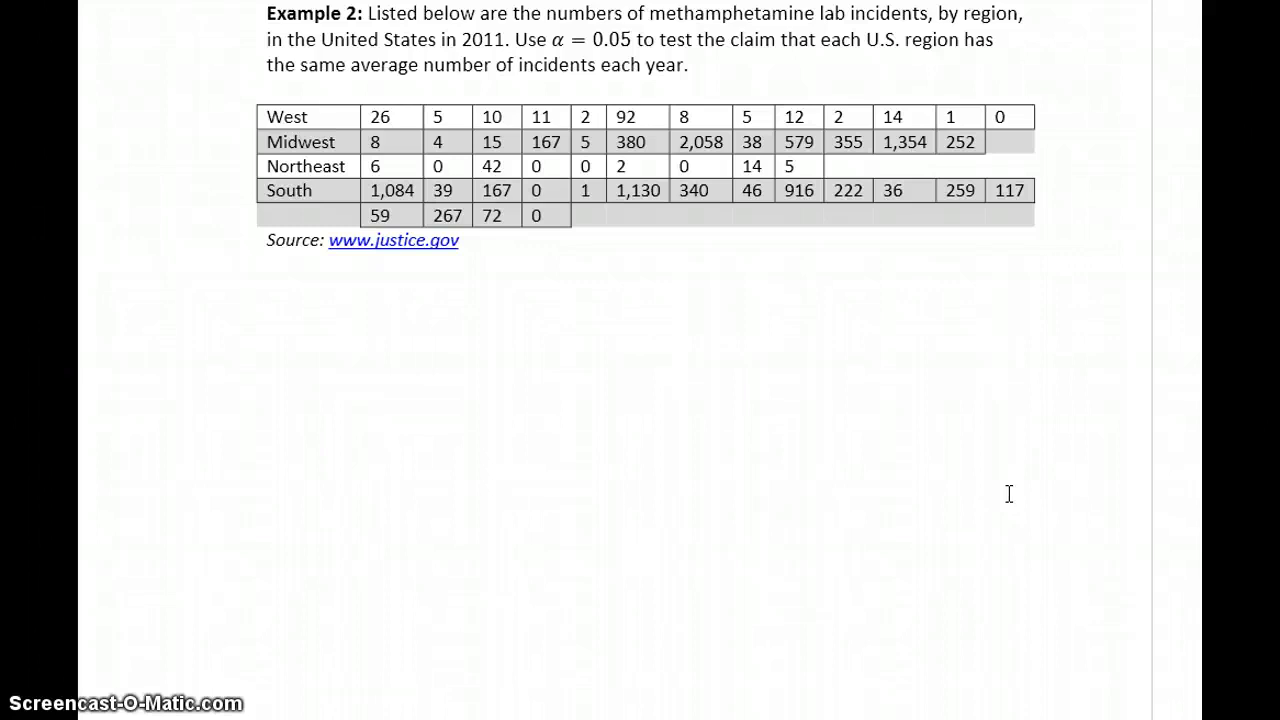
Start a note below the data table with the heading "First assess normality:" and, beneath it, the line "West, < 0.0001"
left_click(168, 275)
type("1.")
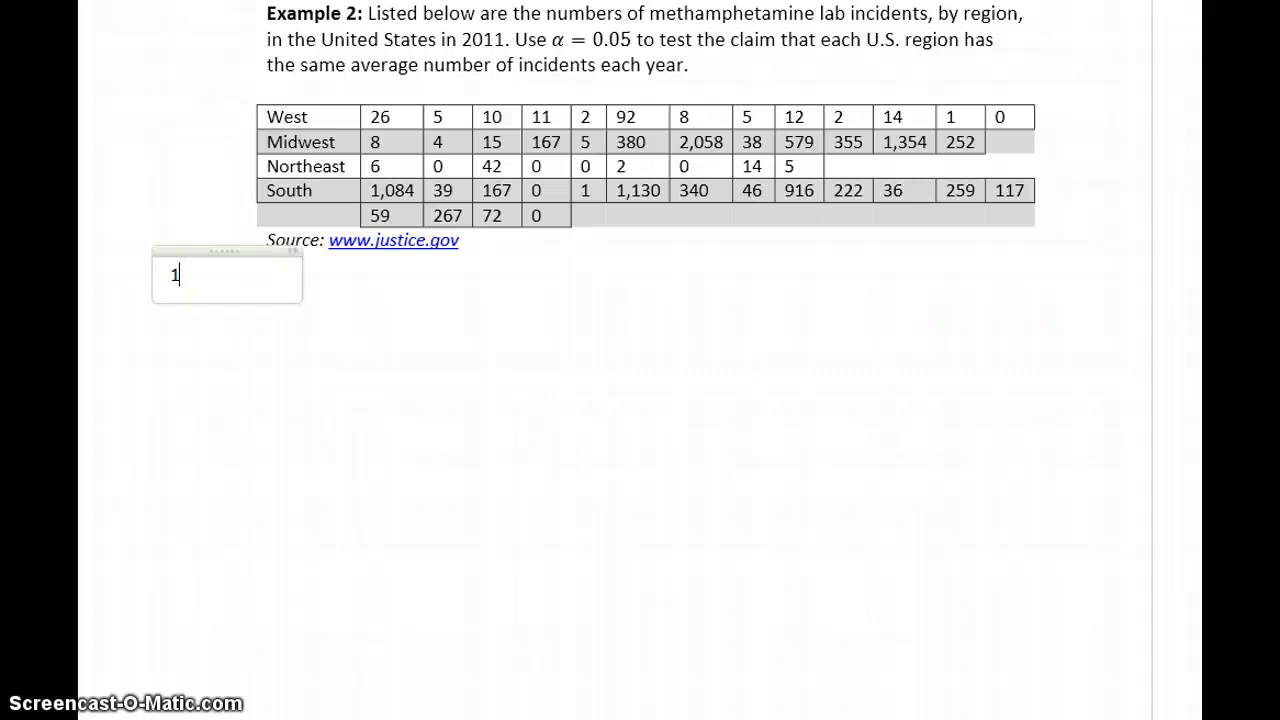
key("BackSpace")
key("BackSpace")
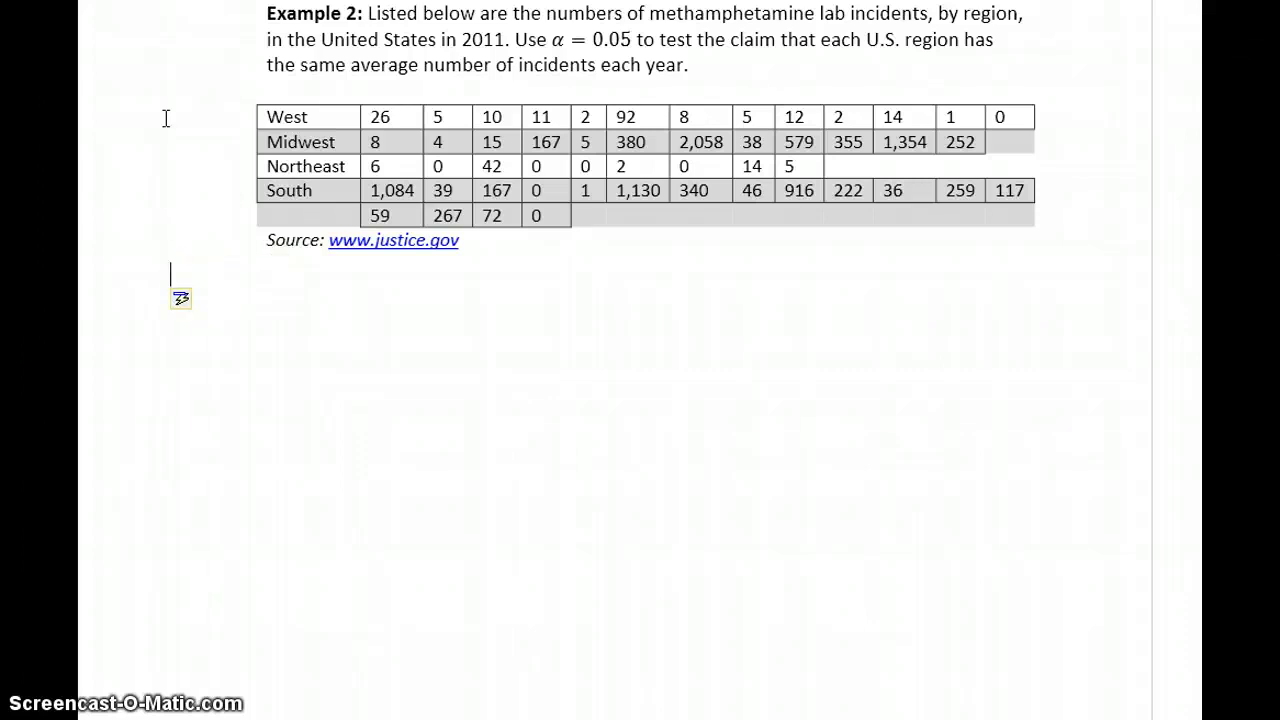
type("First assess ")
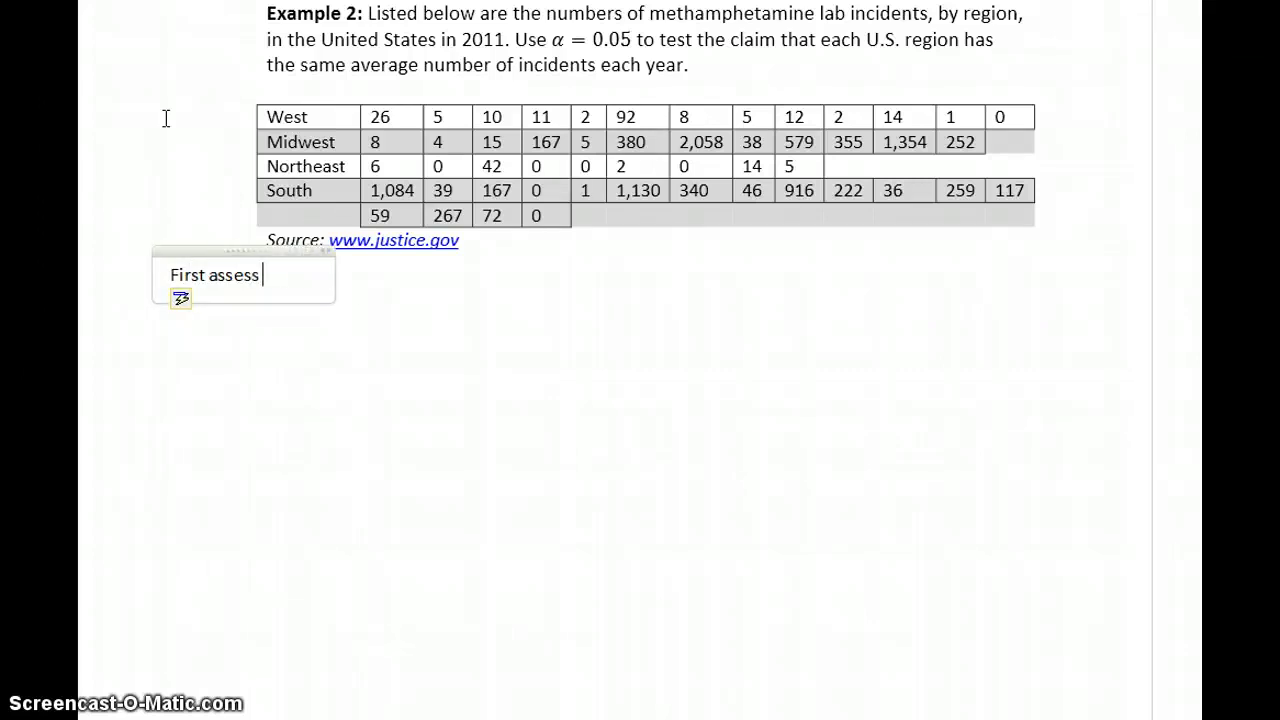
type("normality:")
key("Return")
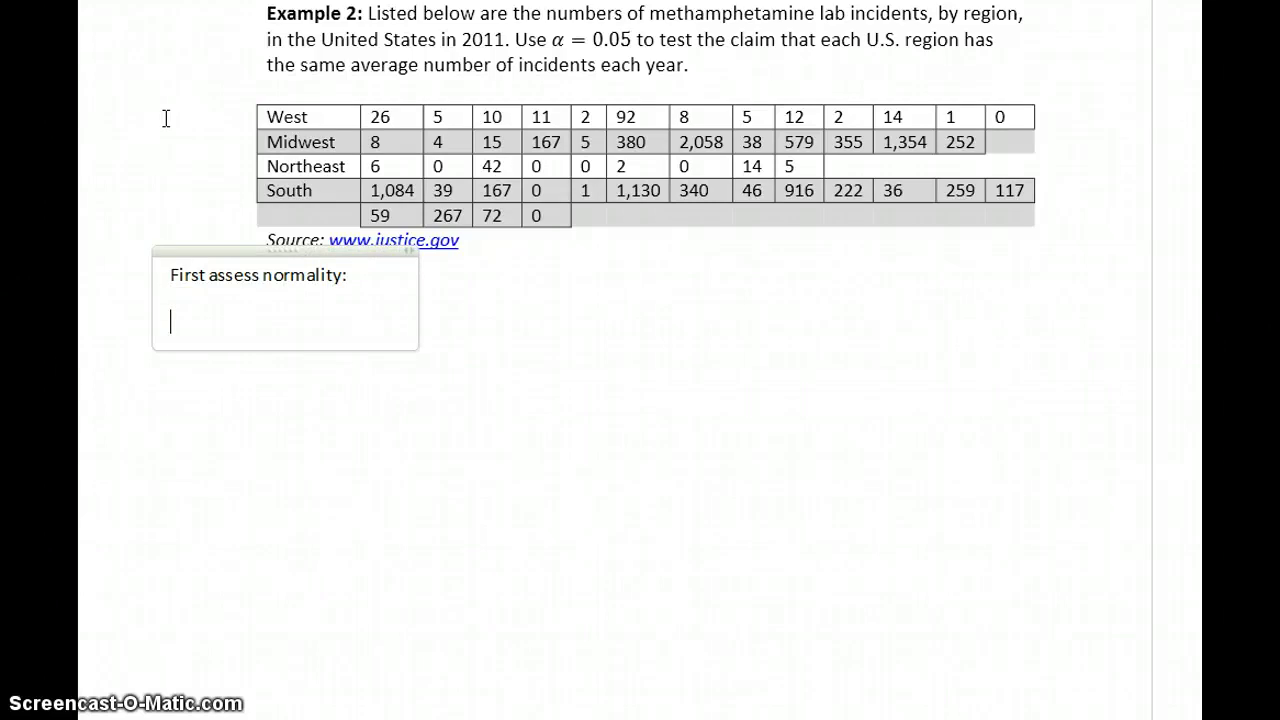
type("West, < 0.0001")
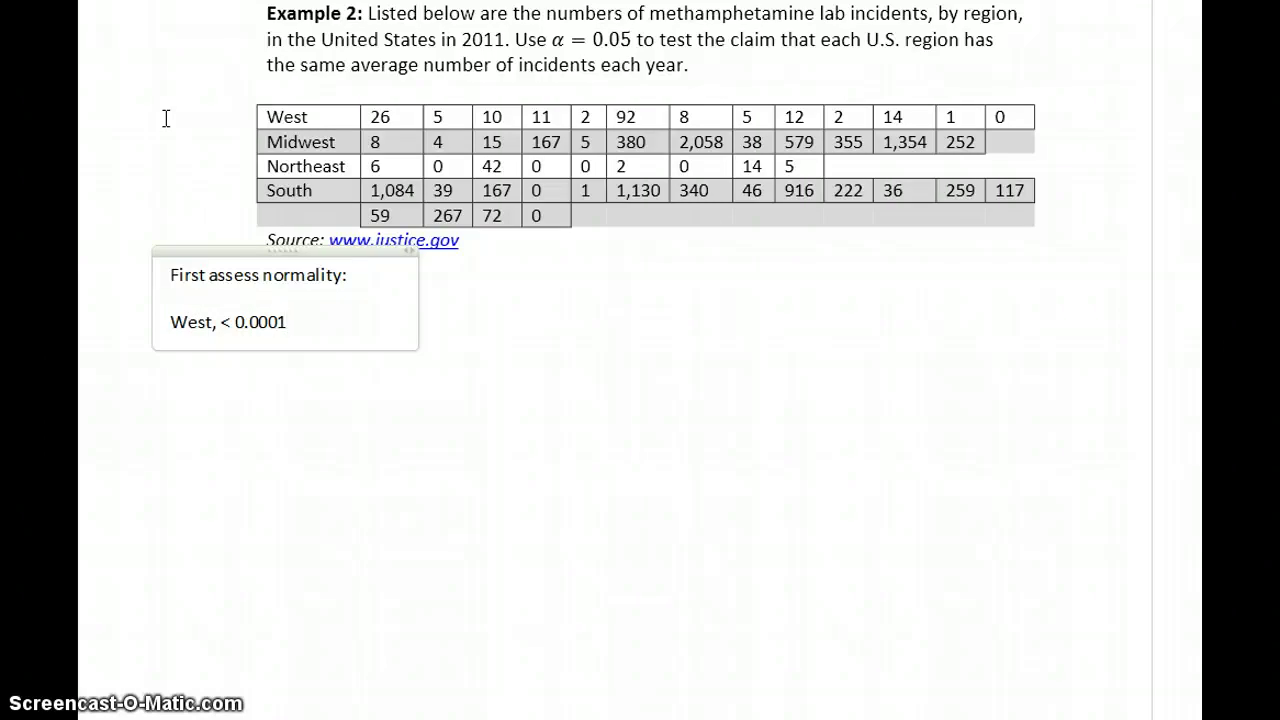
key("Return")
key("Return")
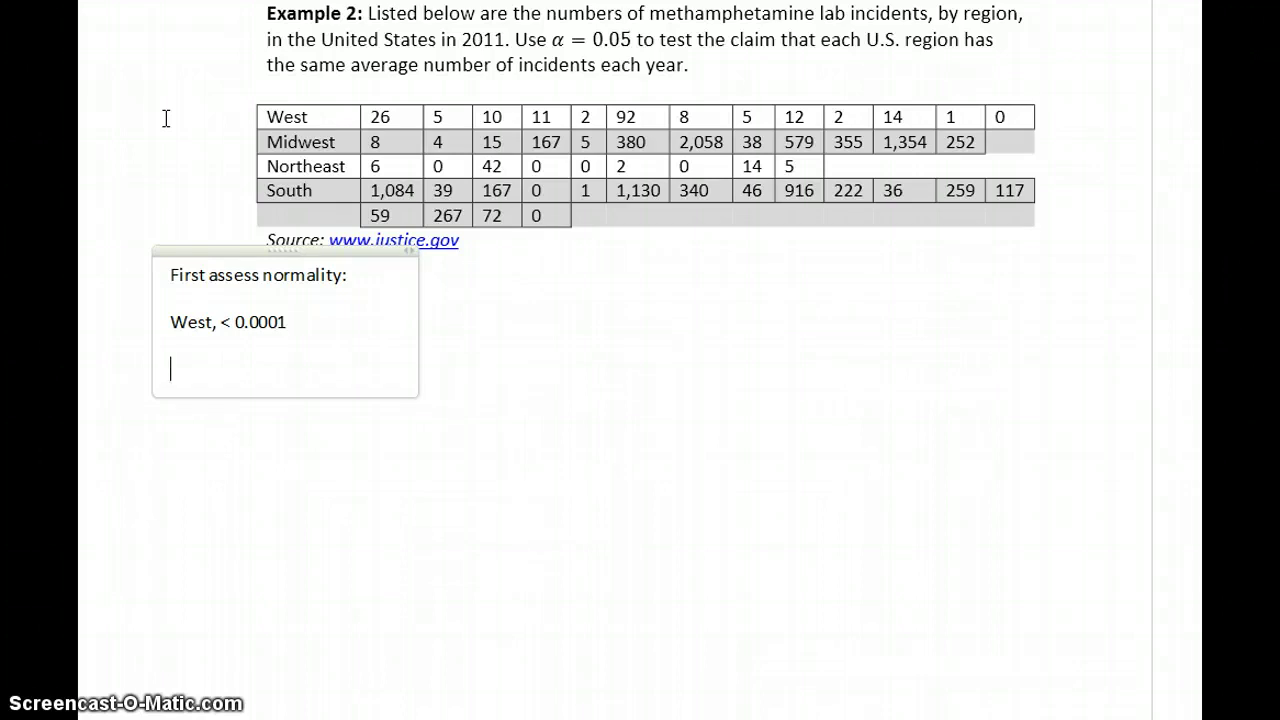
Begin a new paragraph with "Since the conditions for an ANOVA test are not met we" and widen the note container slightly past the table's width
type("Since the conditiosn")
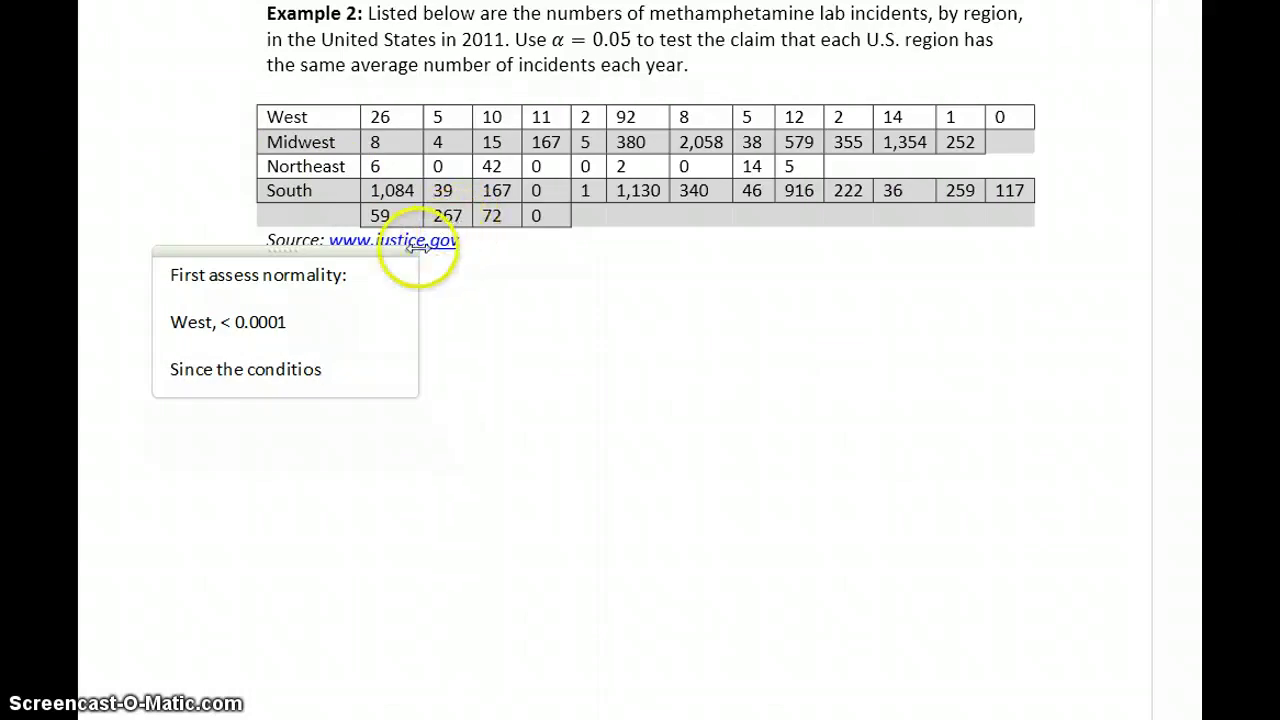
left_click_drag(419, 250, 1069, 303)
key("BackSpace")
type("n")
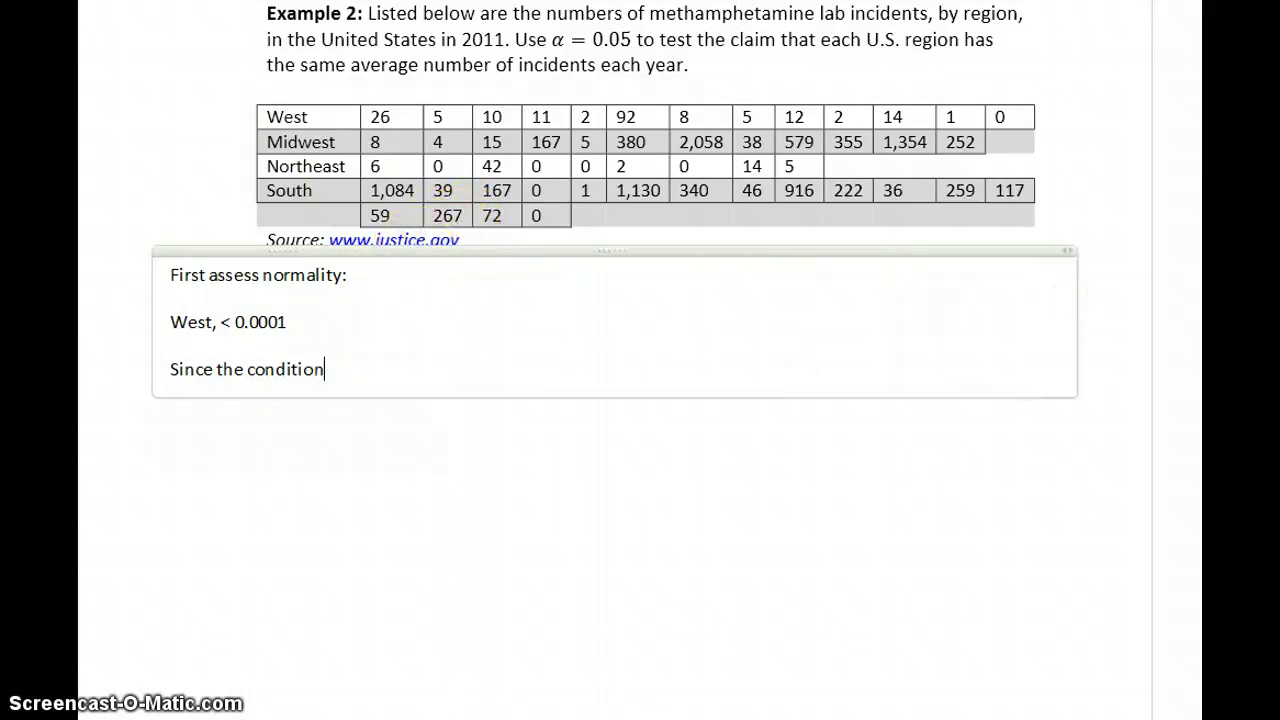
type("s for an NA")
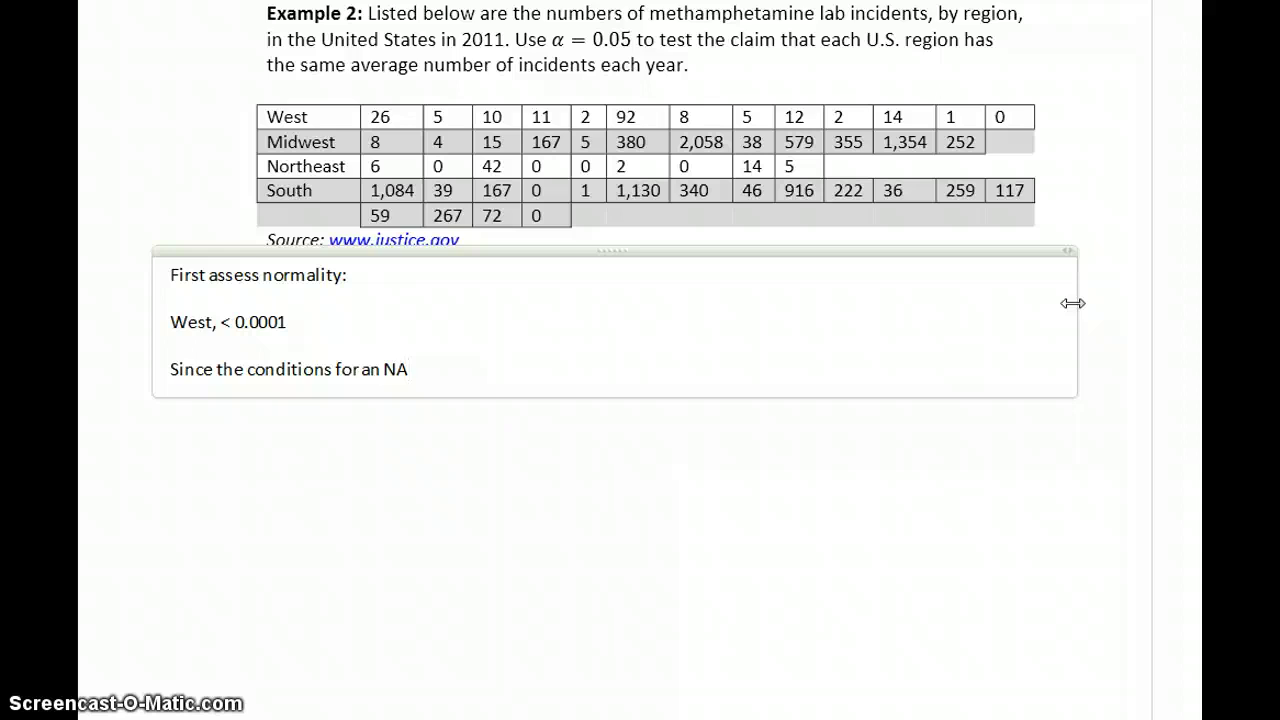
key("BackSpace")
key("BackSpace")
type("ANOVA test are ")
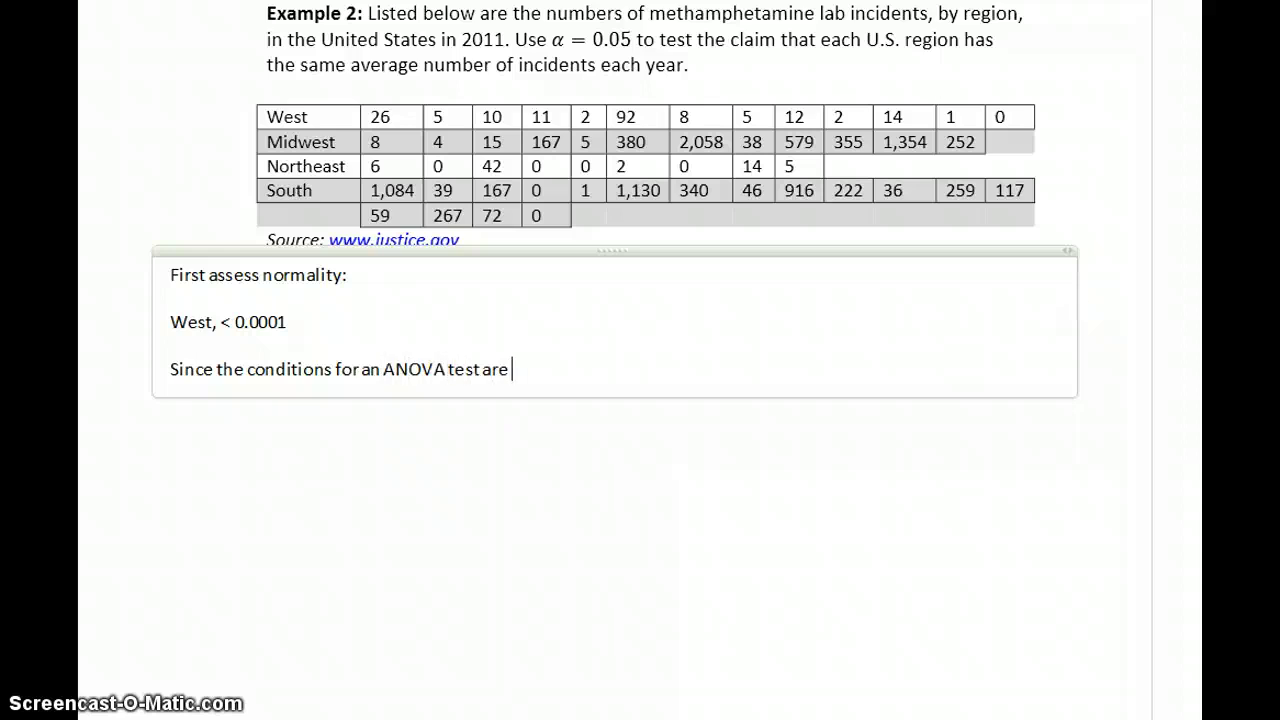
type("not met we ")
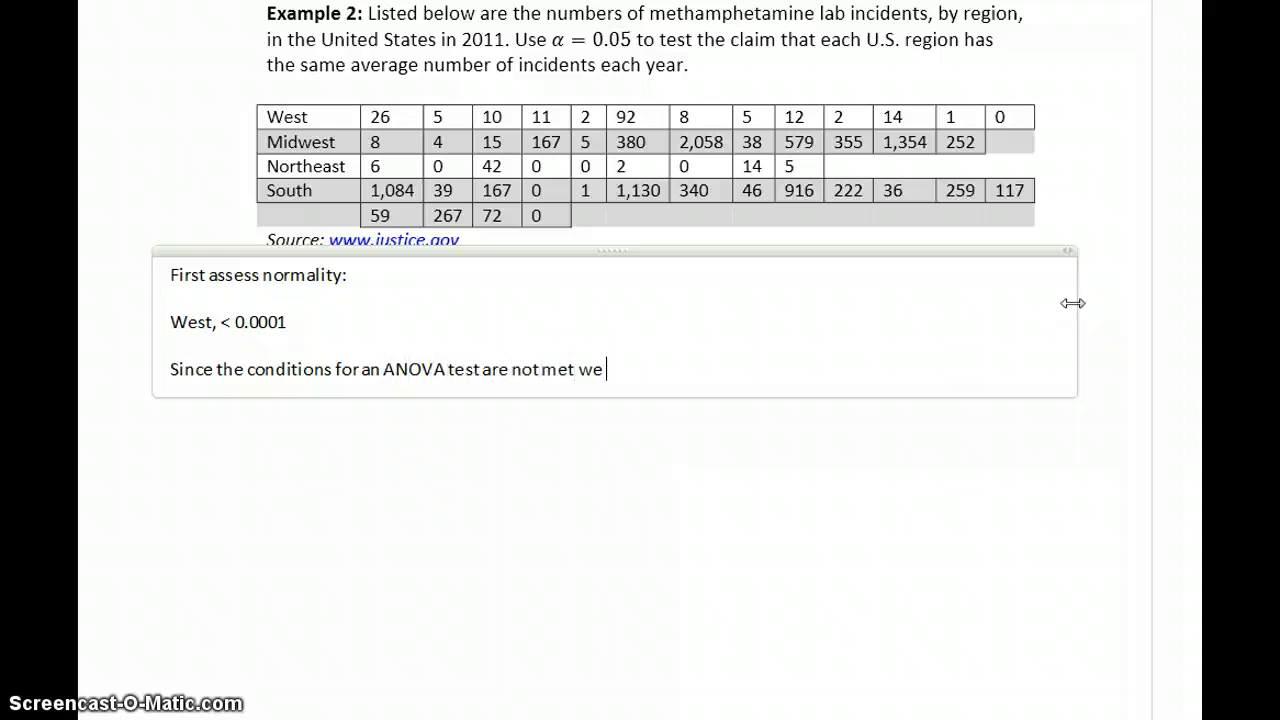
Complete the sentence with "will instead conduct a Kruskal-Wallis test to test the following hypotheses:" and leave a blank line after it
type("will inste")
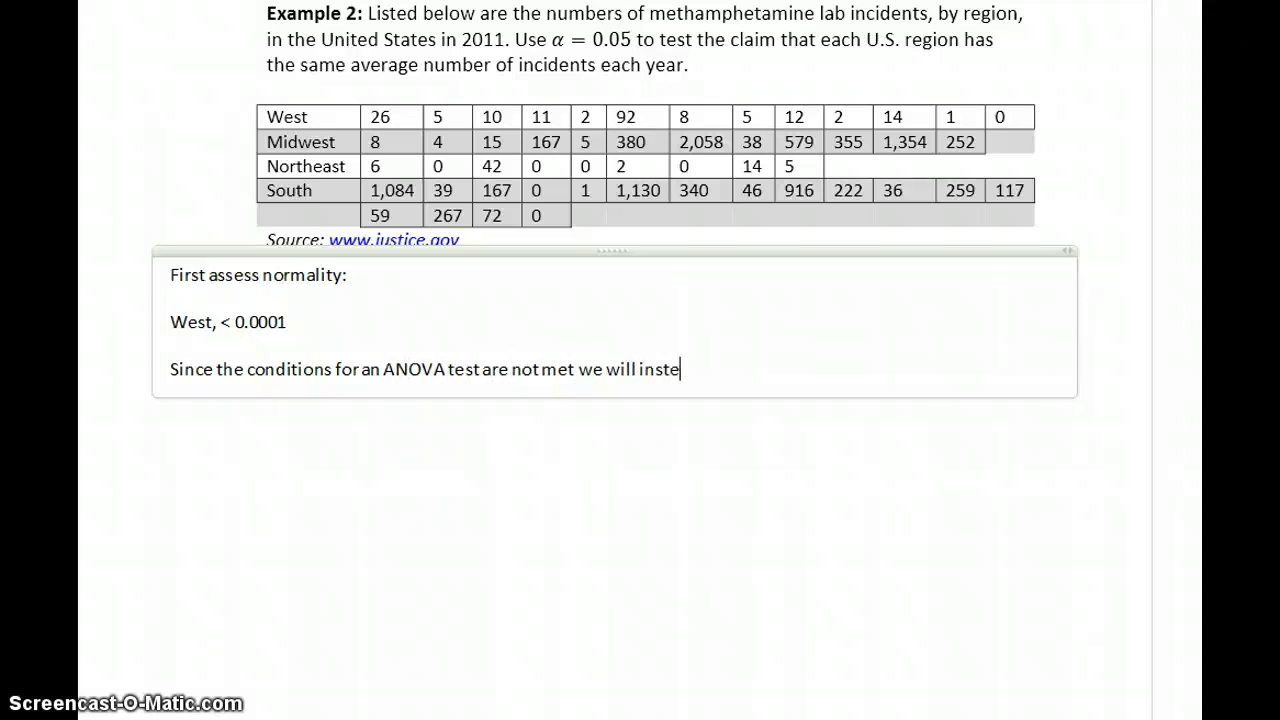
type("ad conduct a ")
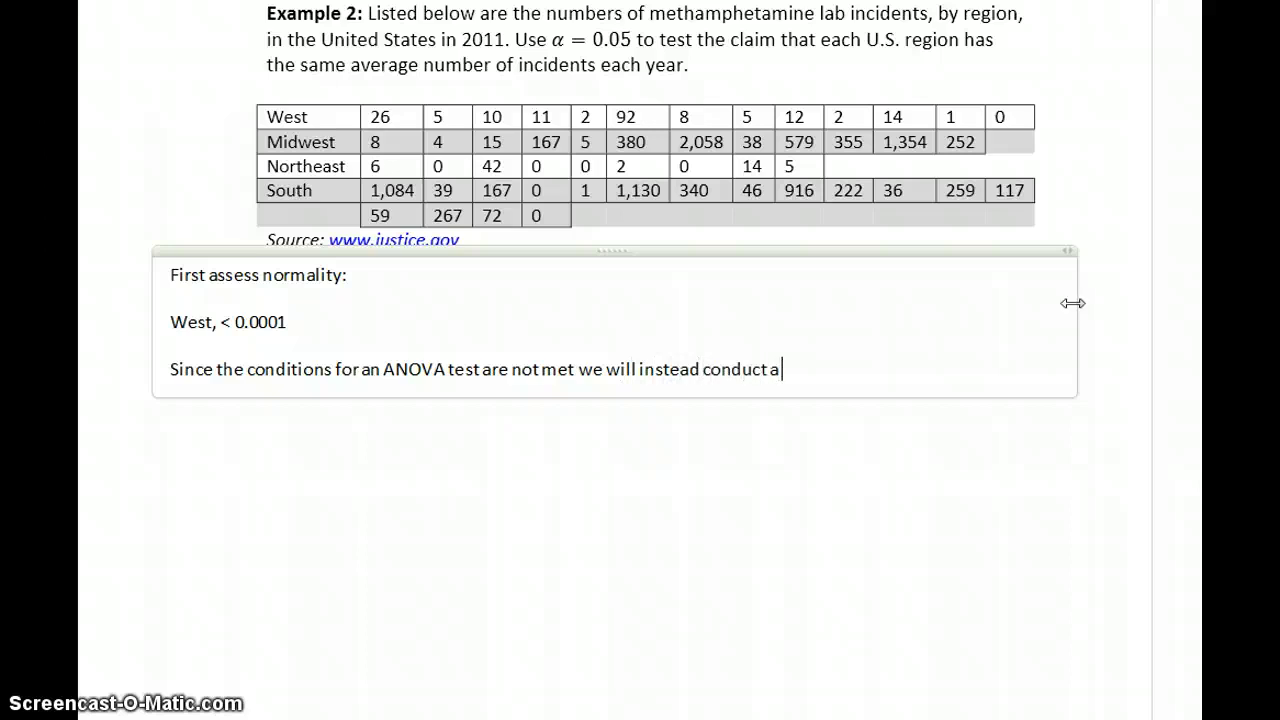
type("Kruskal-Wallis t")
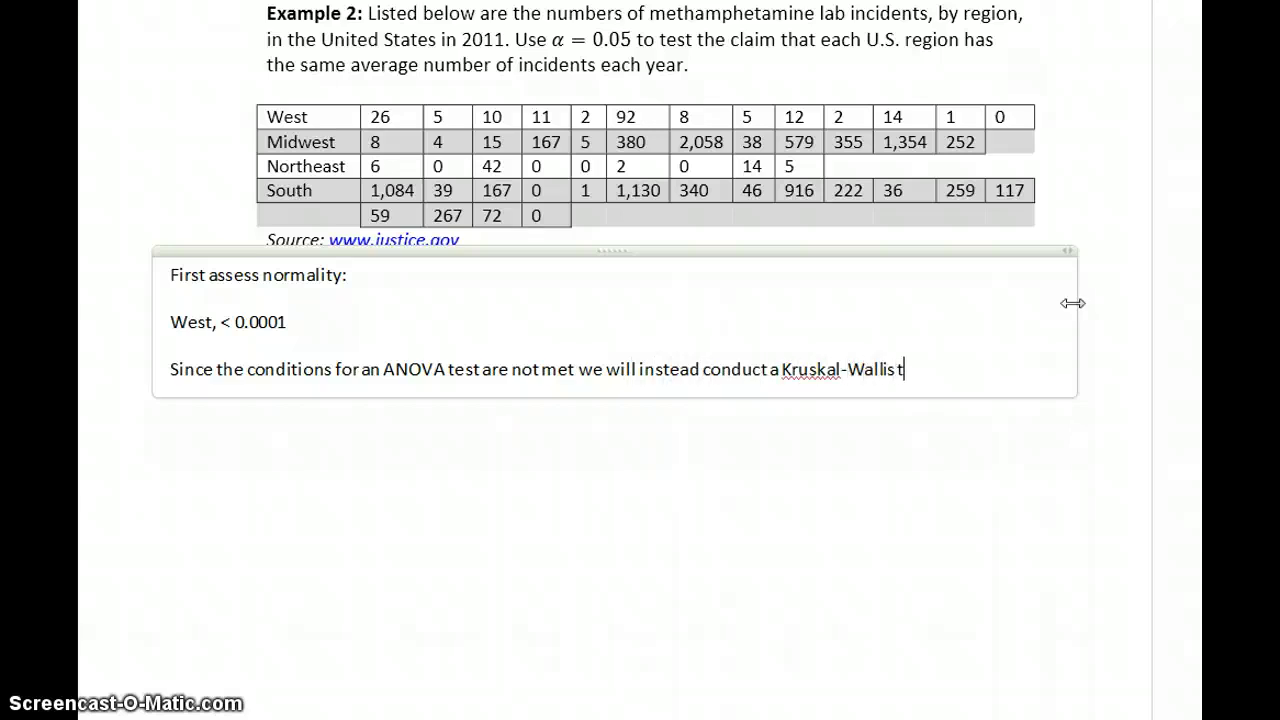
type("est to test t ")
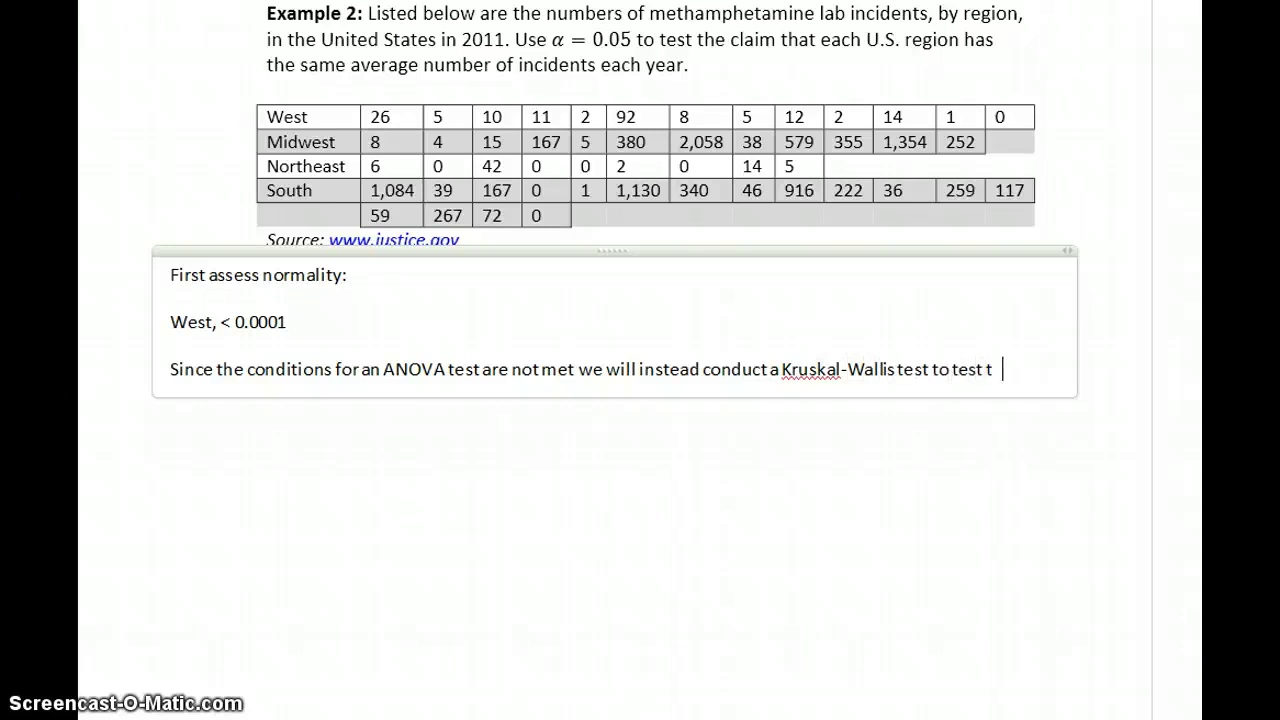
type("he following")
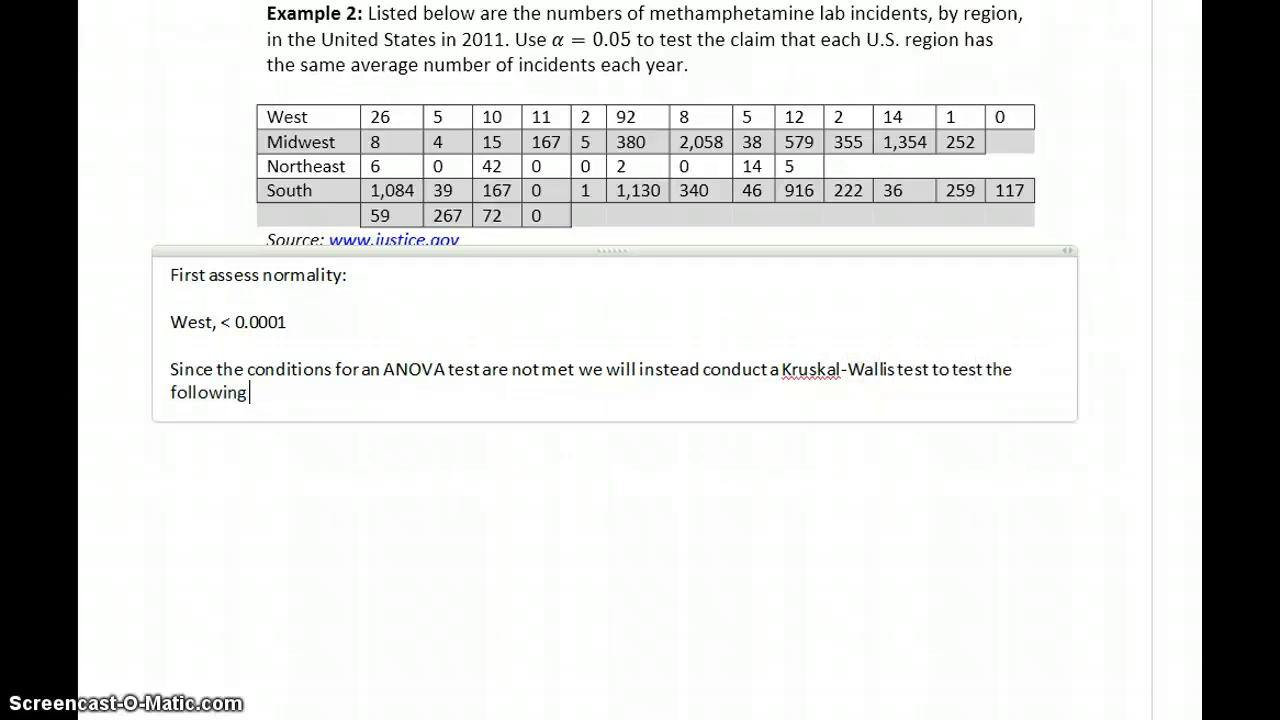
type(" hypotheses:")
key("Return")
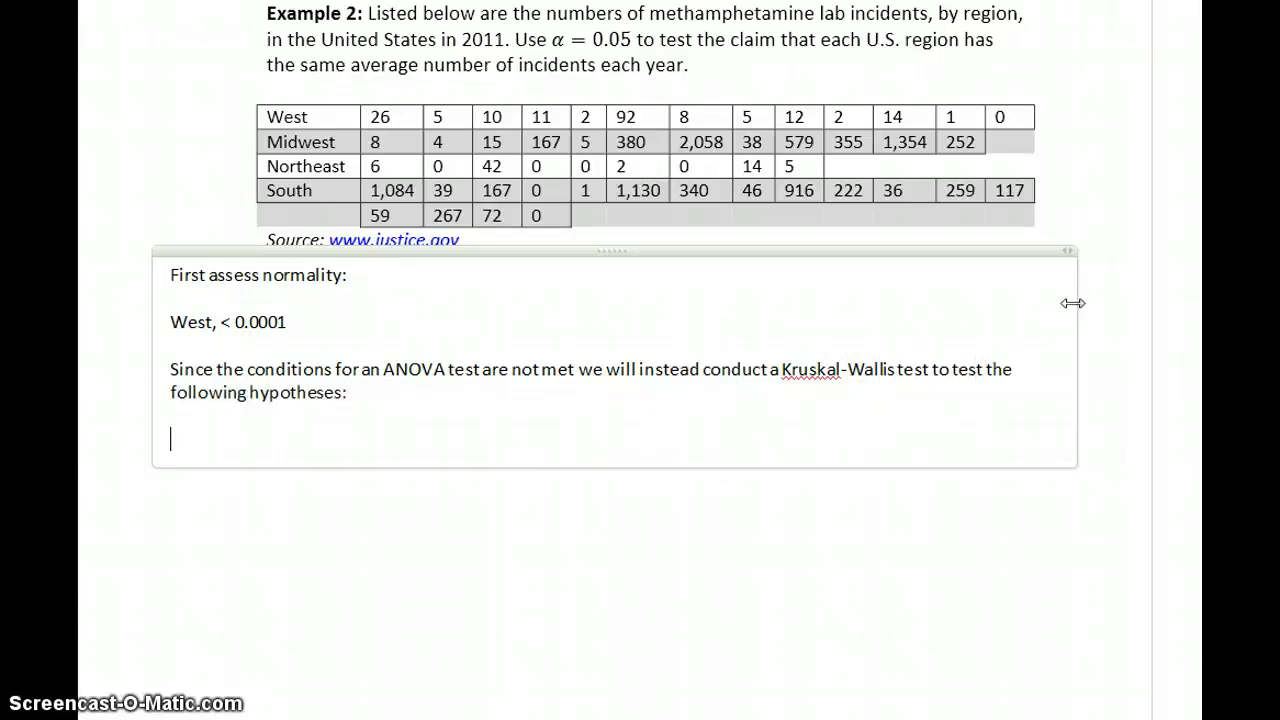
Write the null hypothesis as an equation, H_0: m_1 = m_2 = m_3 = m_4, below the Kruskal-Wallis sentence
key("alt+equal")
type("H_)")
key("BackSpace")
type("0:m_1 = m_2 = ")
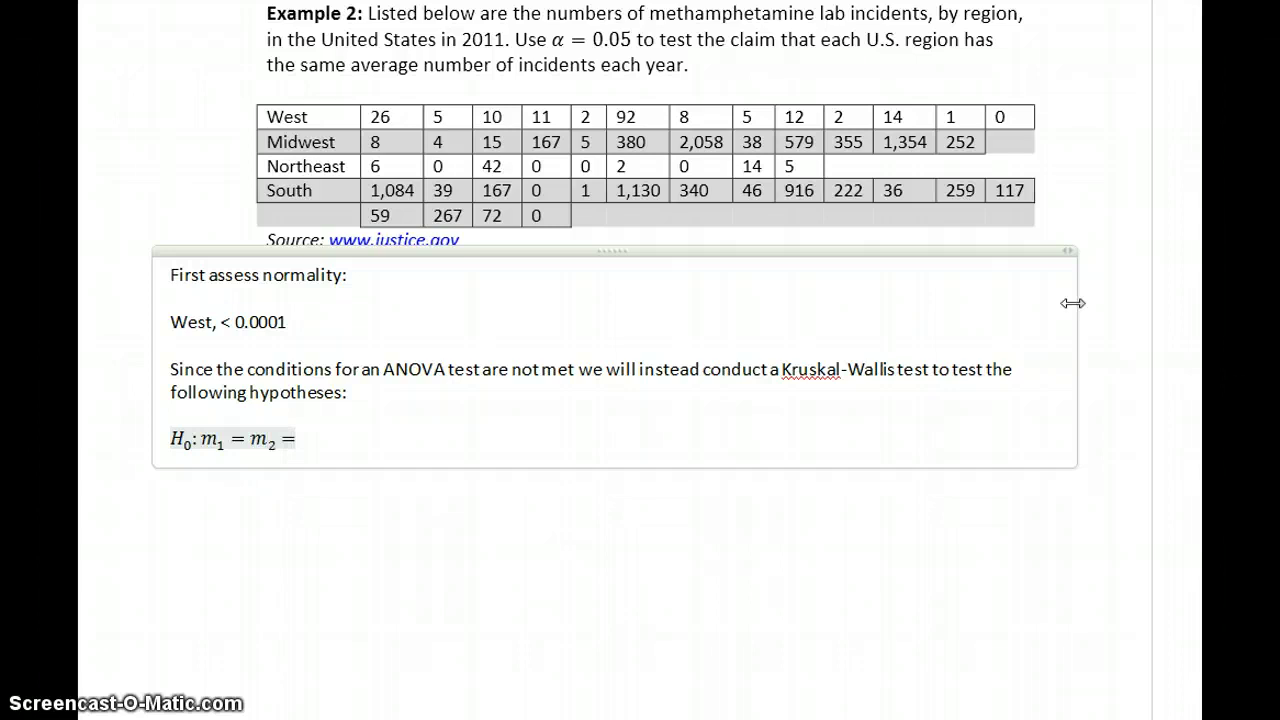
type("M")
key("BackSpace")
type("m_3 =")
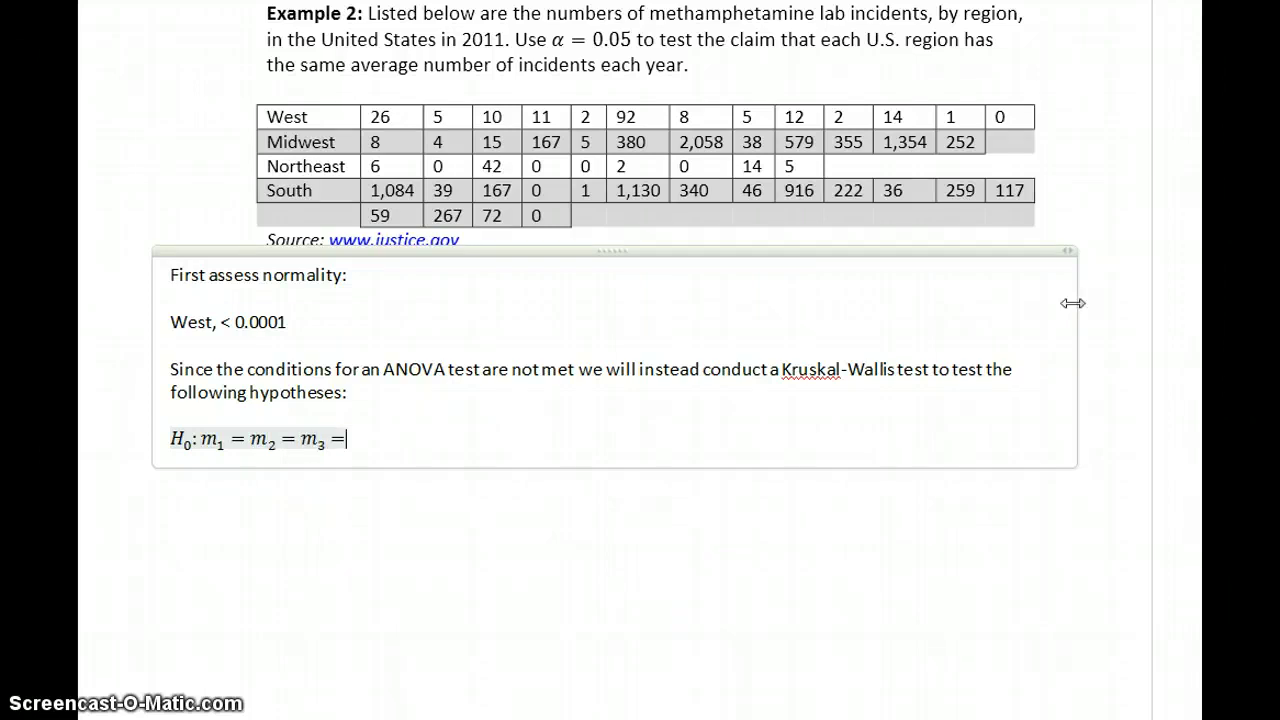
type(" M =")
key("BackSpace")
key("BackSpace")
key("BackSpace")
type("m_4")
key("Return")
Add the alternative hypothesis on the line below as H_a: "At least 1 median is different", followed by a blank line
key("alt+equal")
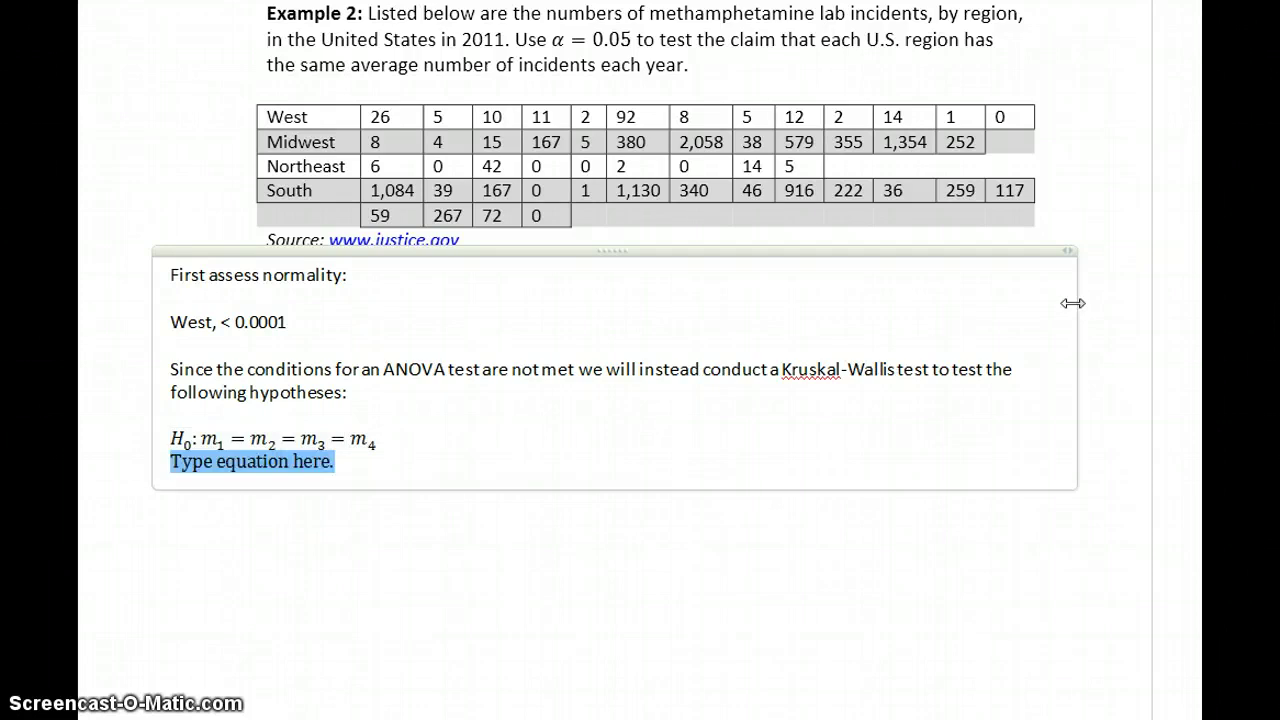
type("H:a")
key("BackSpace")
key("BackSpace")
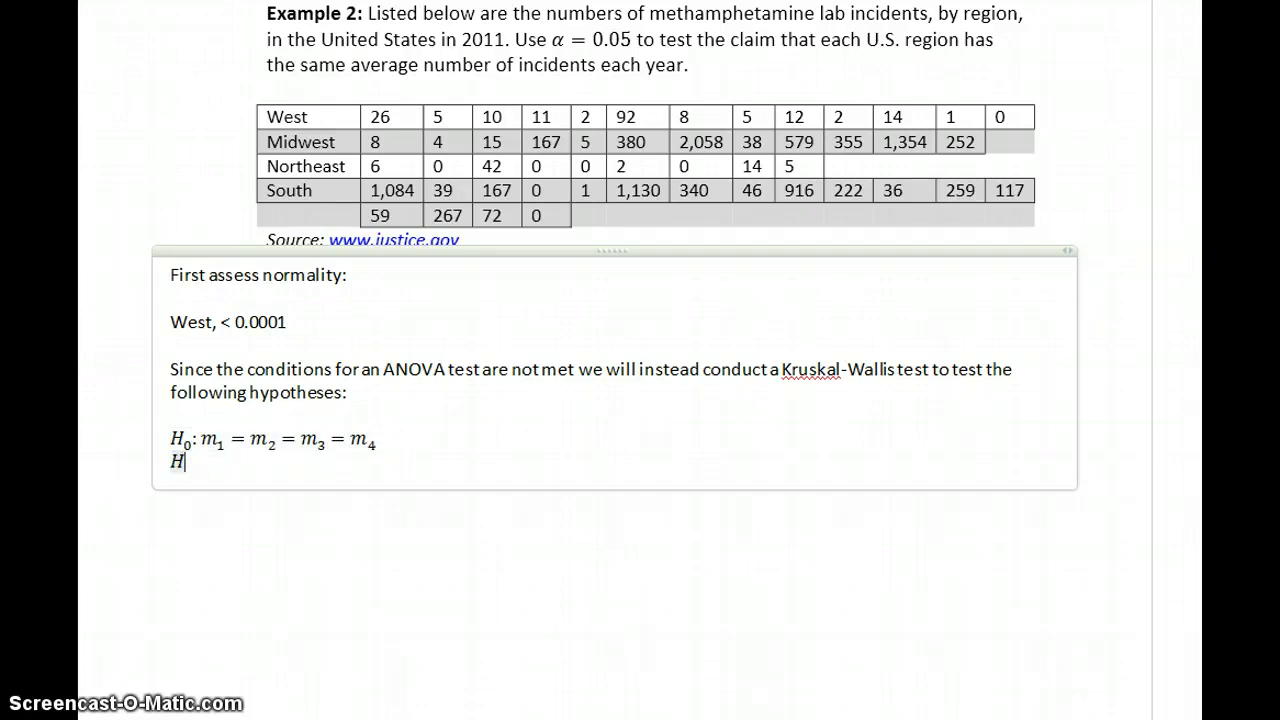
type("_a: ")
type("At least ")
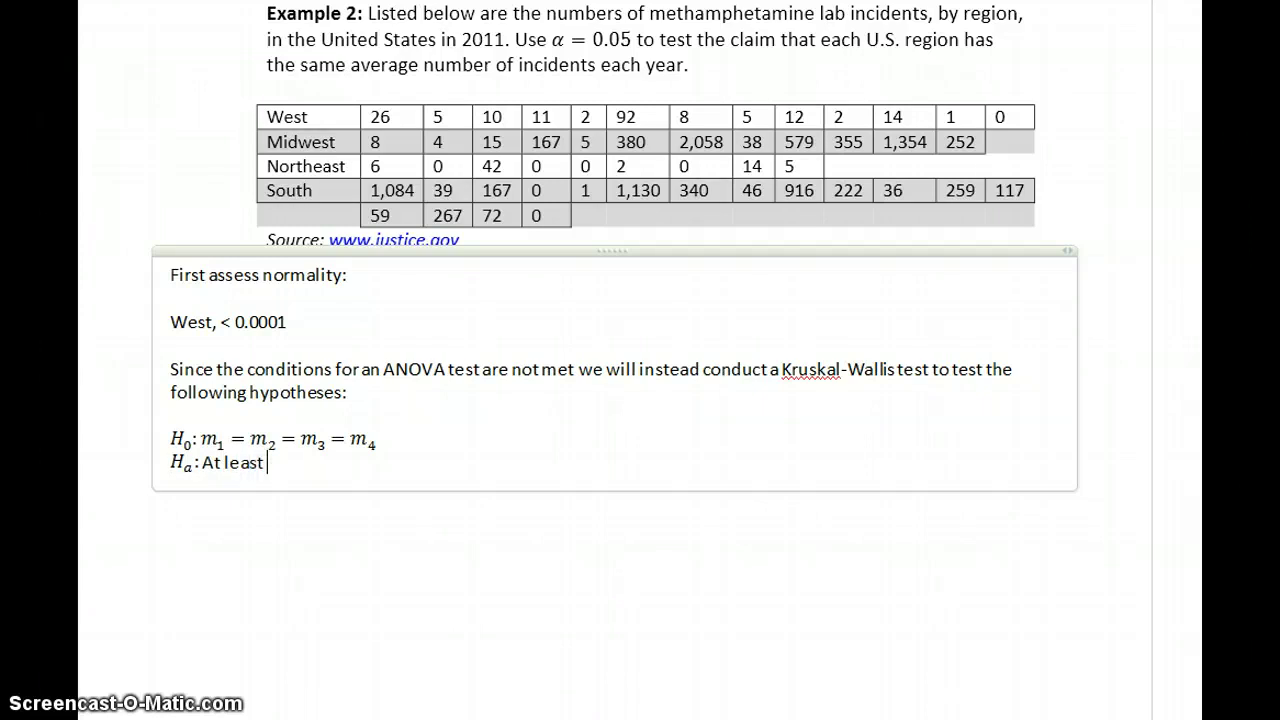
type("1 median is dif")
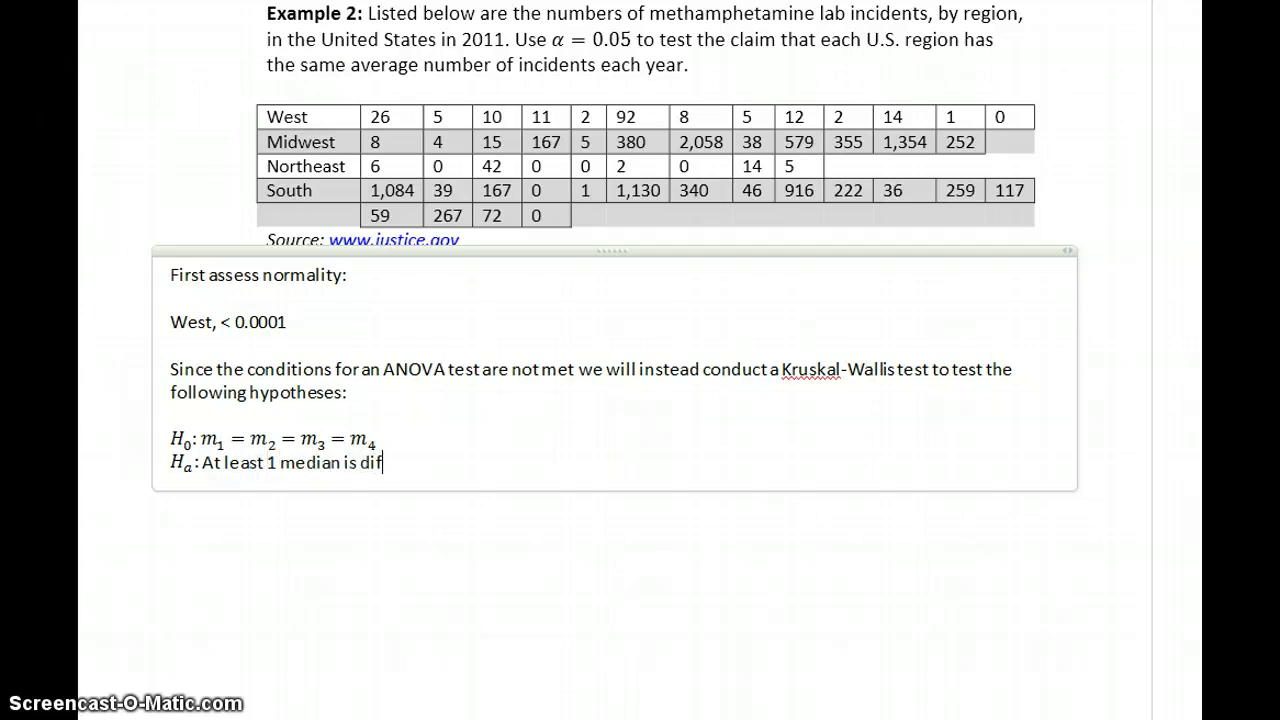
type("ferent")
key("Return")
key("Return")
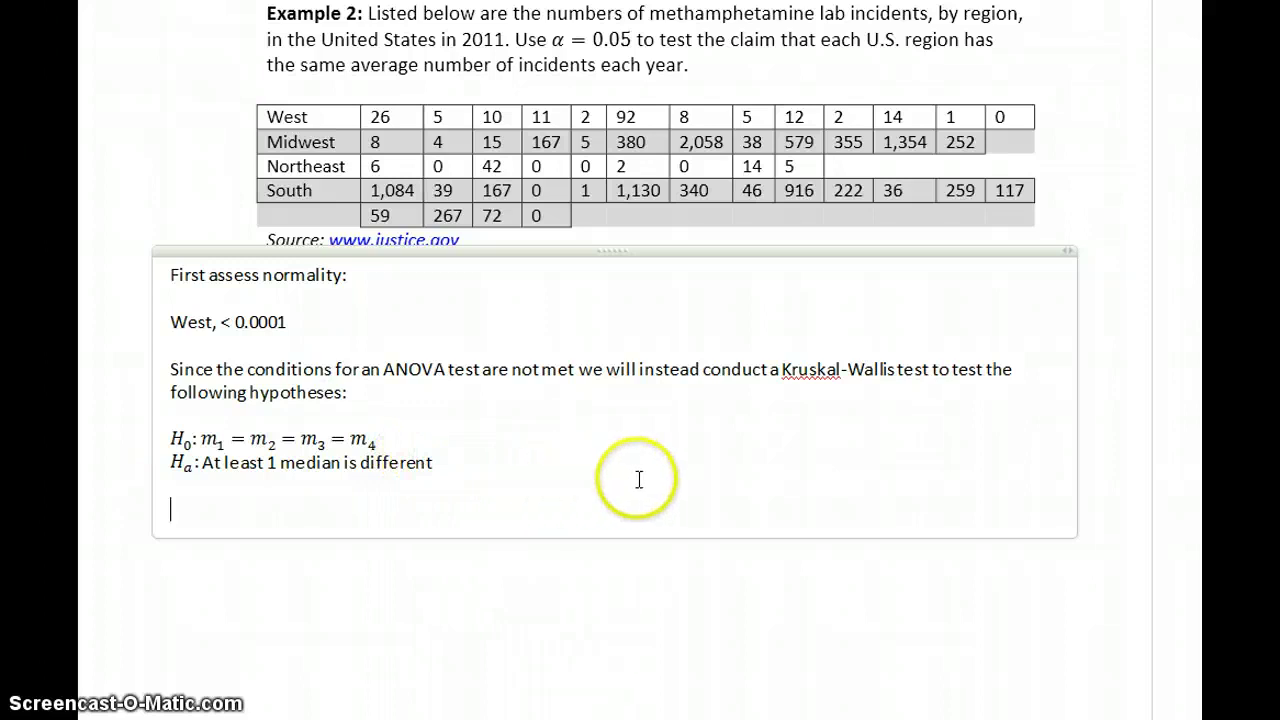
Switch to StatCrunch, run a Kruskal-Wallis test comparing columns var1 to var4, and highlight the p-value in the results
key("alt+Tab")
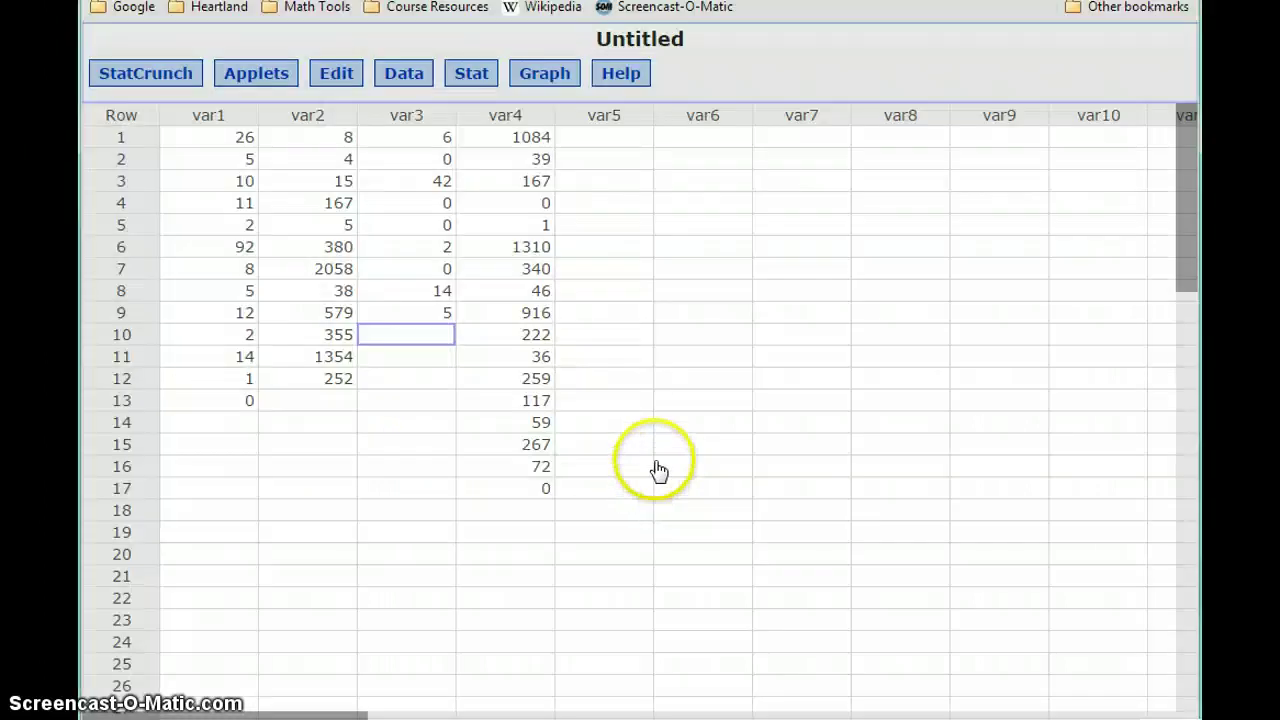
left_click(486, 80)
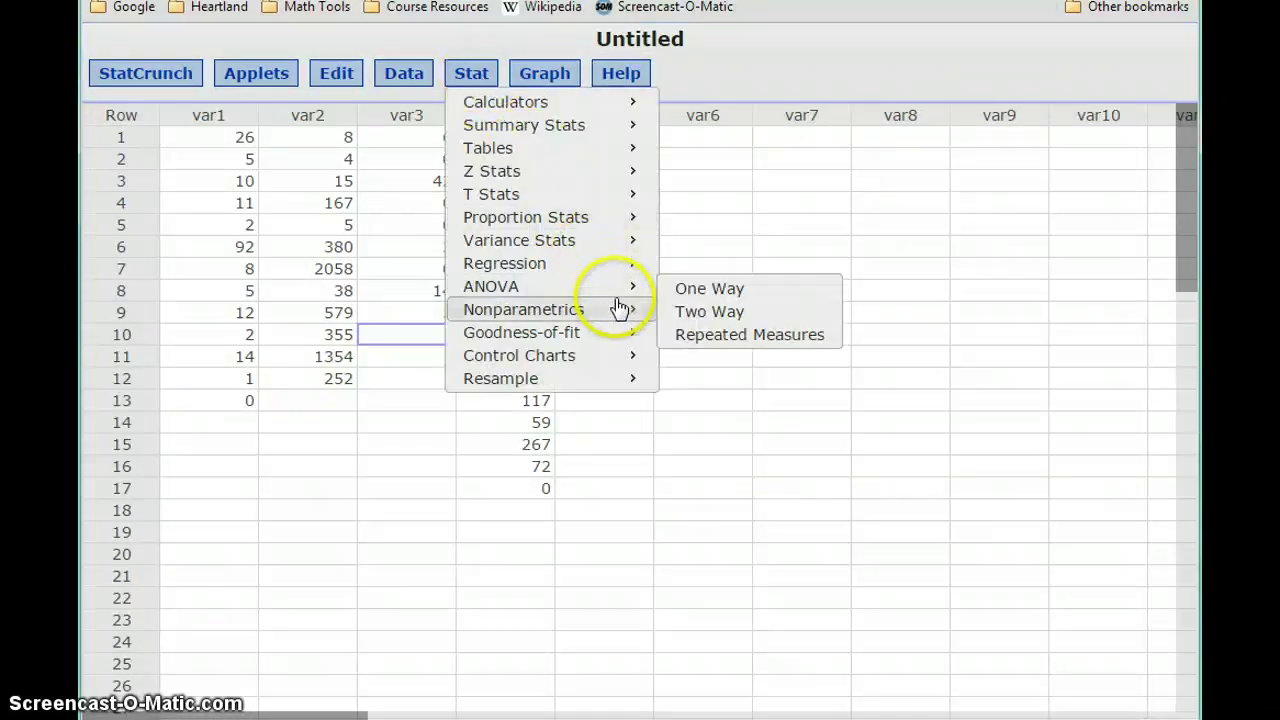
mouse_move(620, 309)
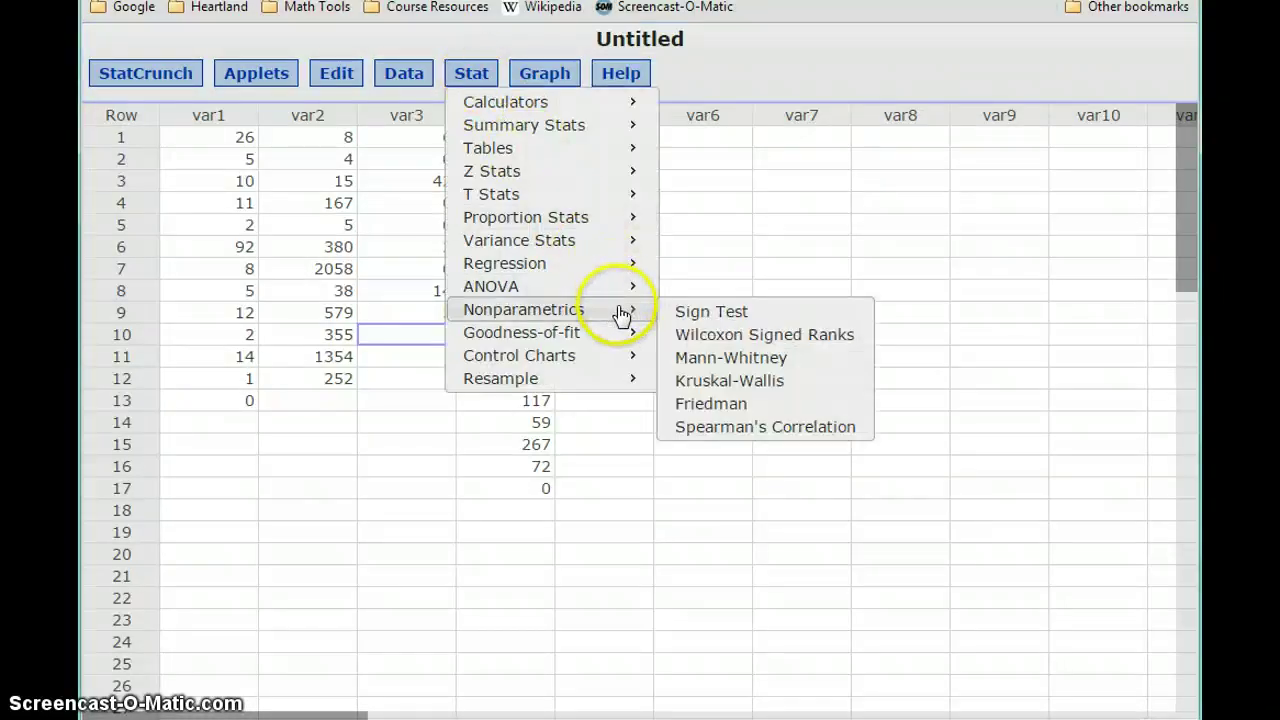
left_click(726, 381)
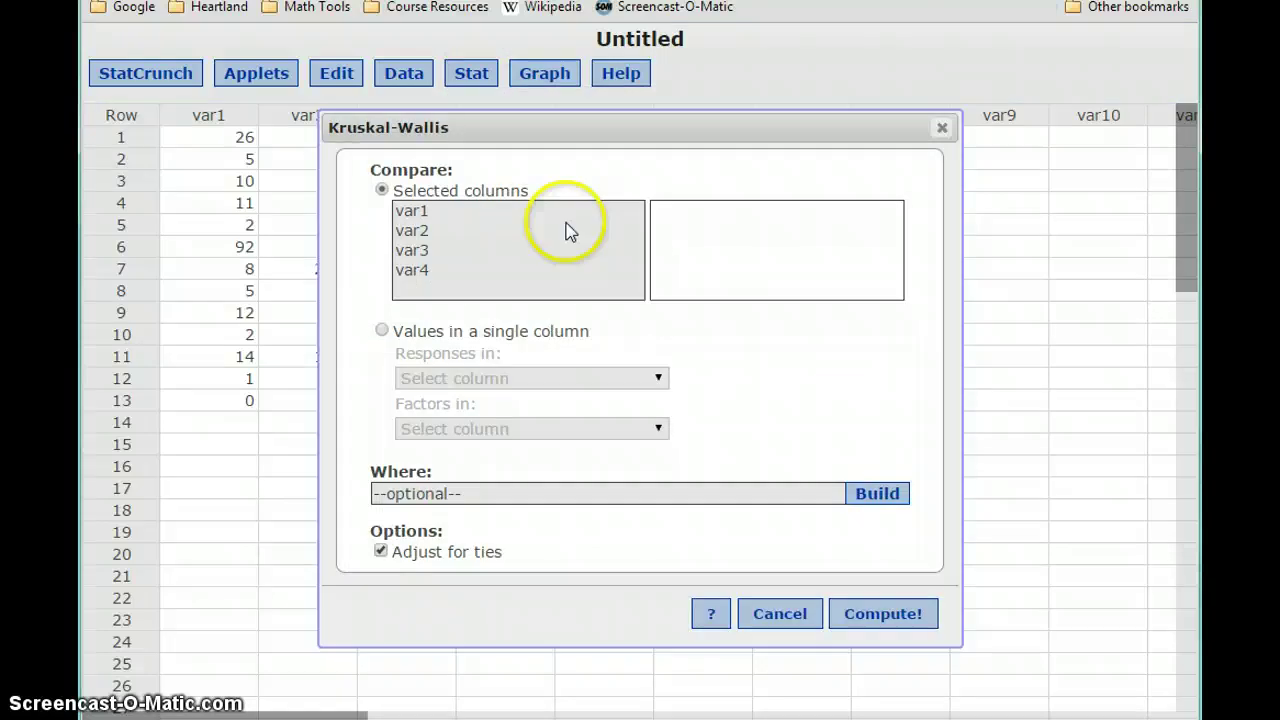
left_click(457, 211)
left_click(441, 270, "shift")
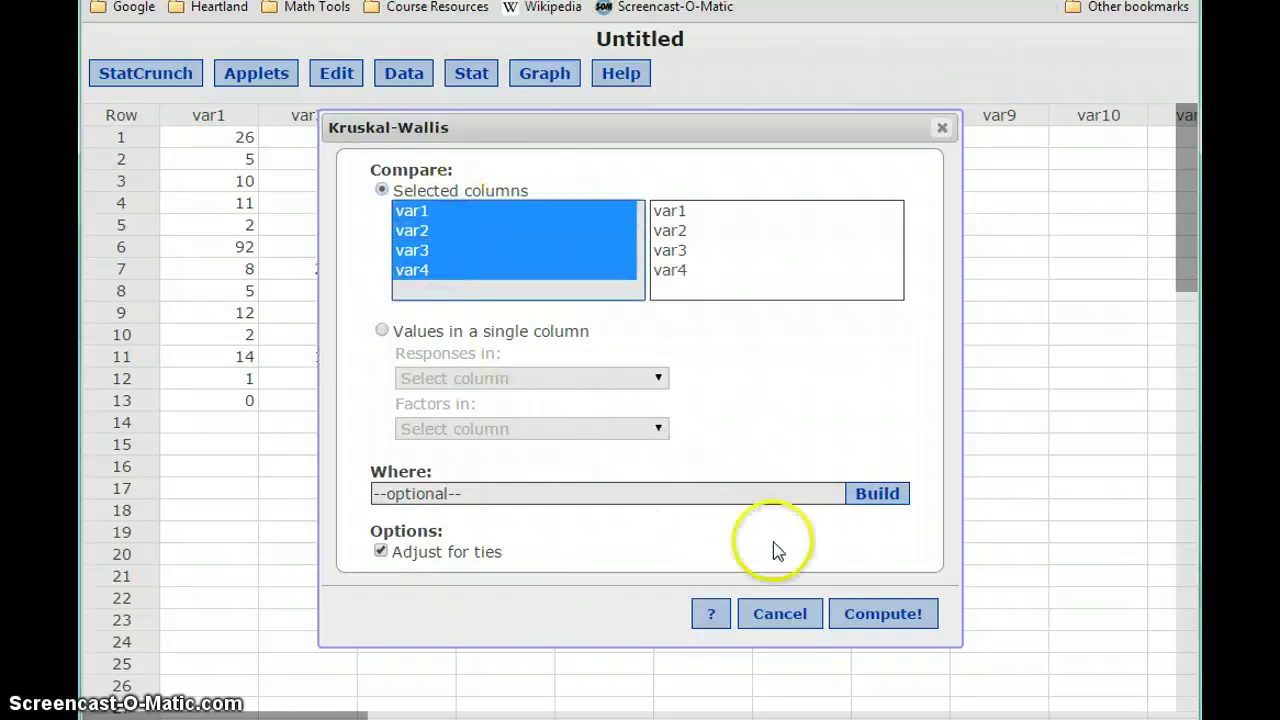
left_click(878, 614)
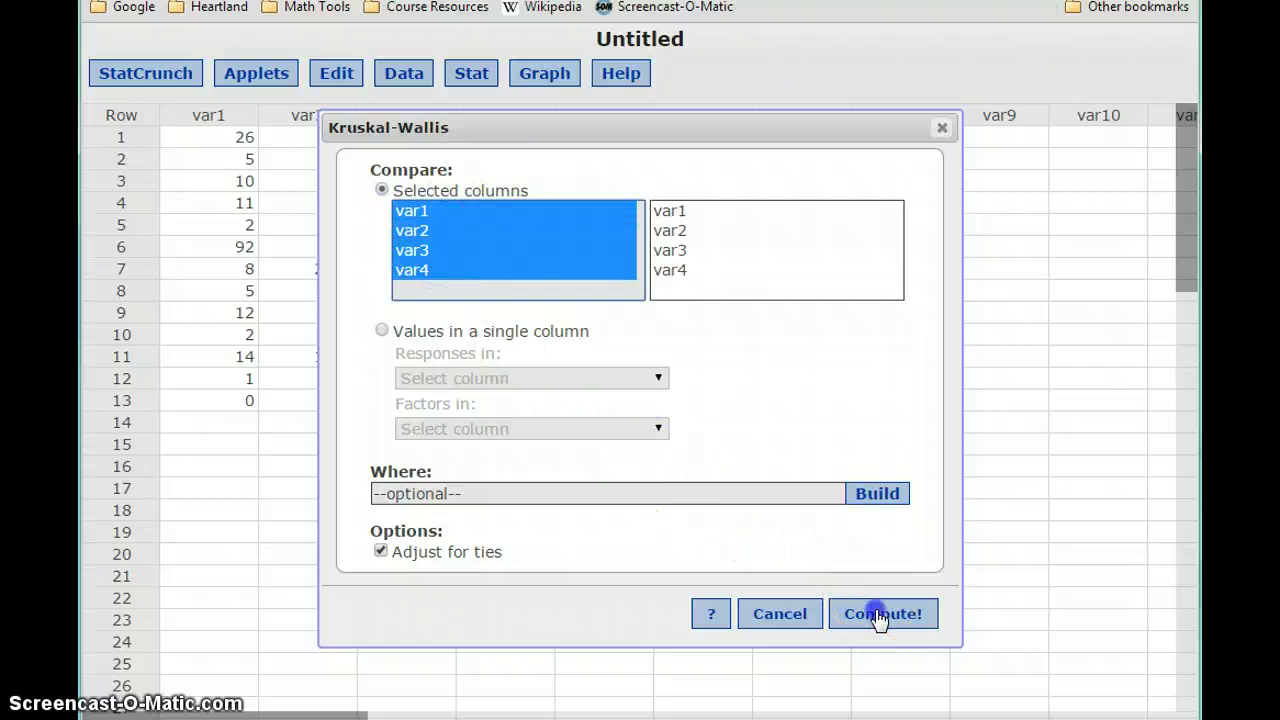
left_click_drag(785, 380, 867, 175)
left_click_drag(822, 316, 882, 316)
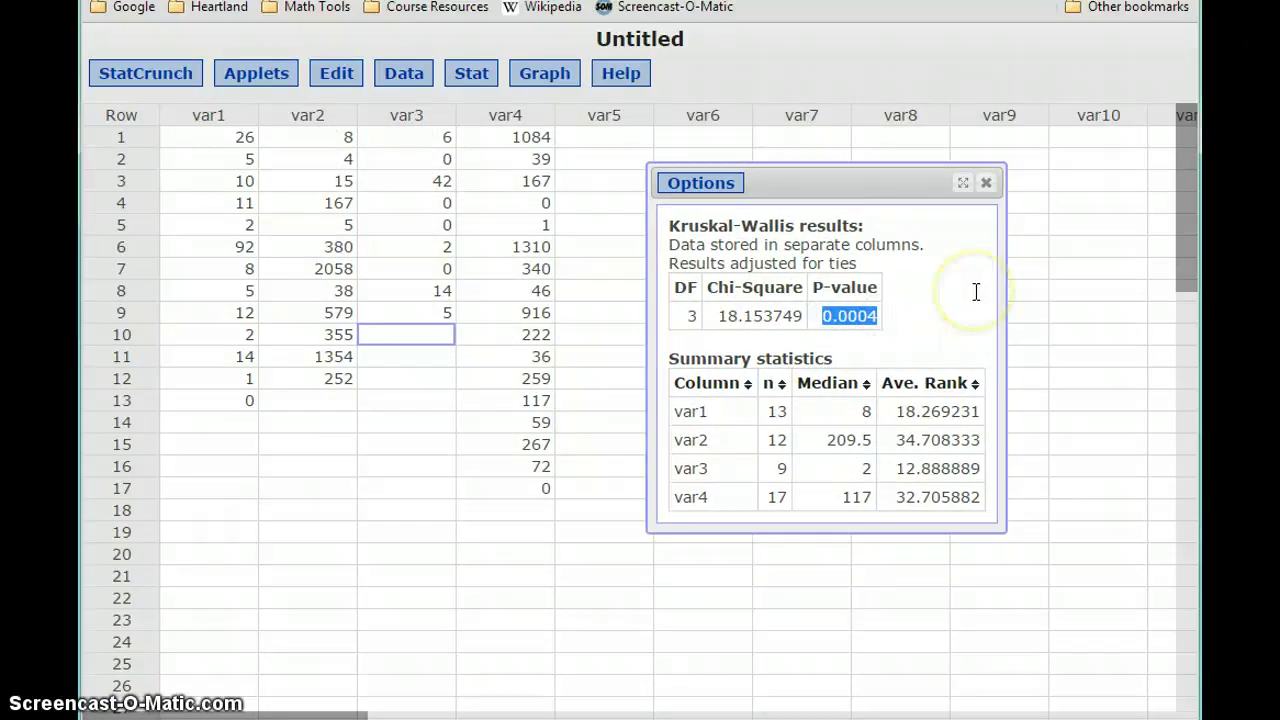
Return to the OneNote notes and write "Our p-value is 0.0004" followed by the equation < α = 0.05
key("alt+Tab")
type("Ou")
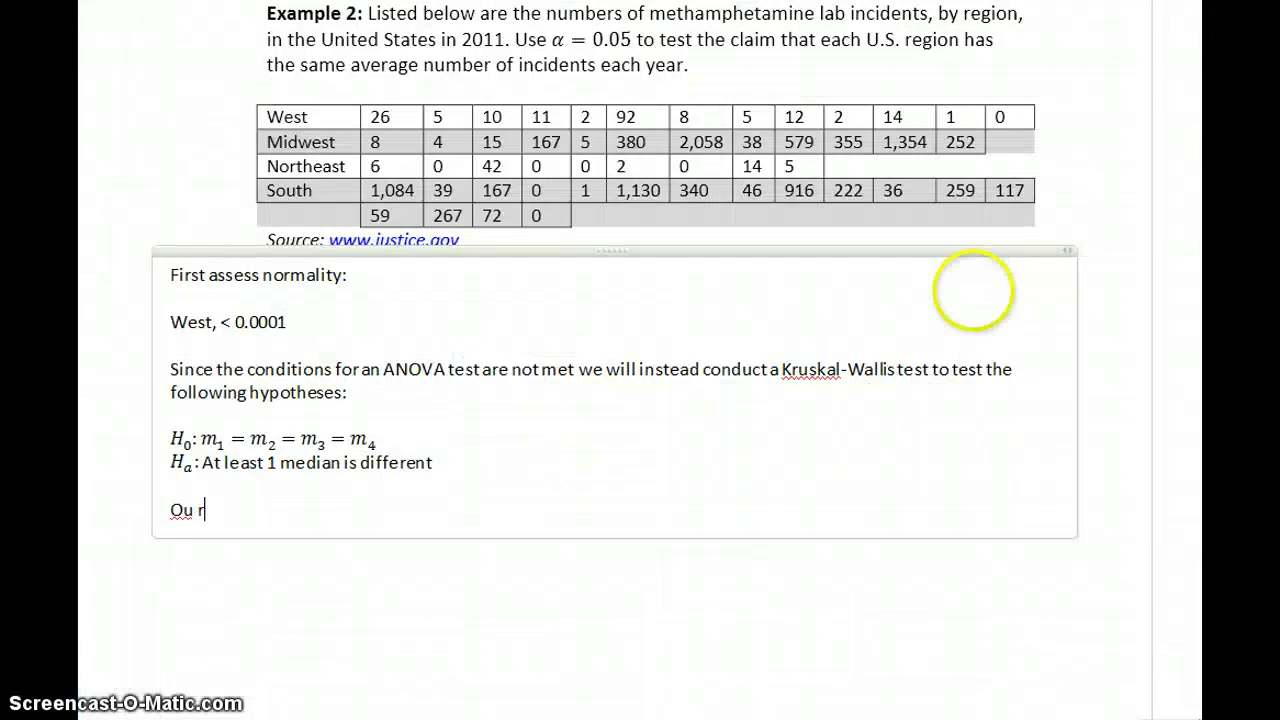
type("r p")
key("BackSpace")
key("BackSpace")
type("r p-value is 0.0004")
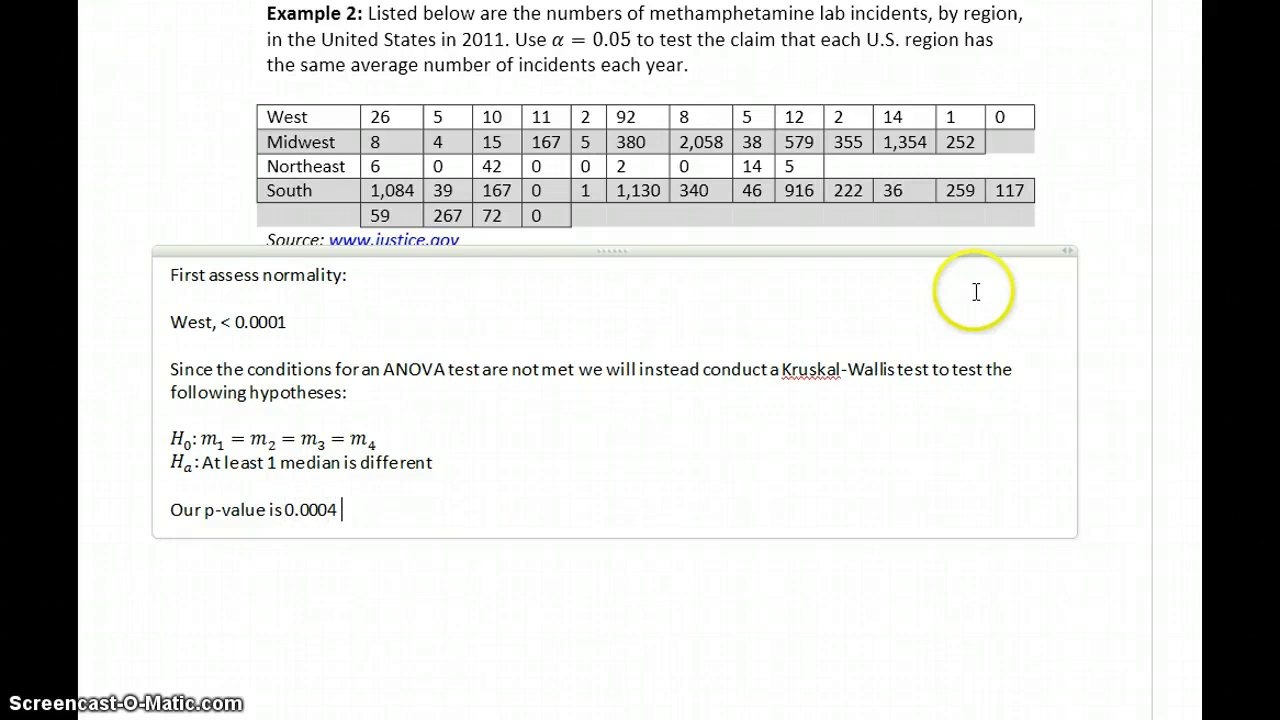
key("alt+equal")
type("<")
type("\\alpha =")
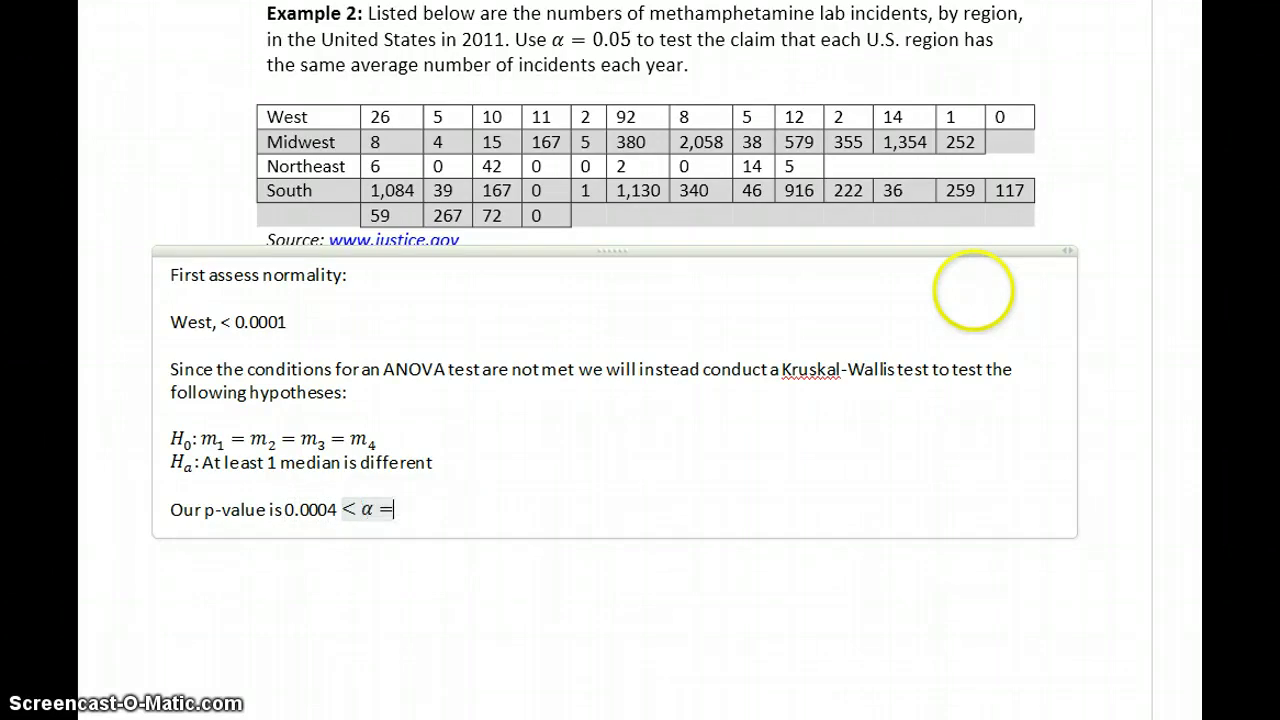
type("0.05")
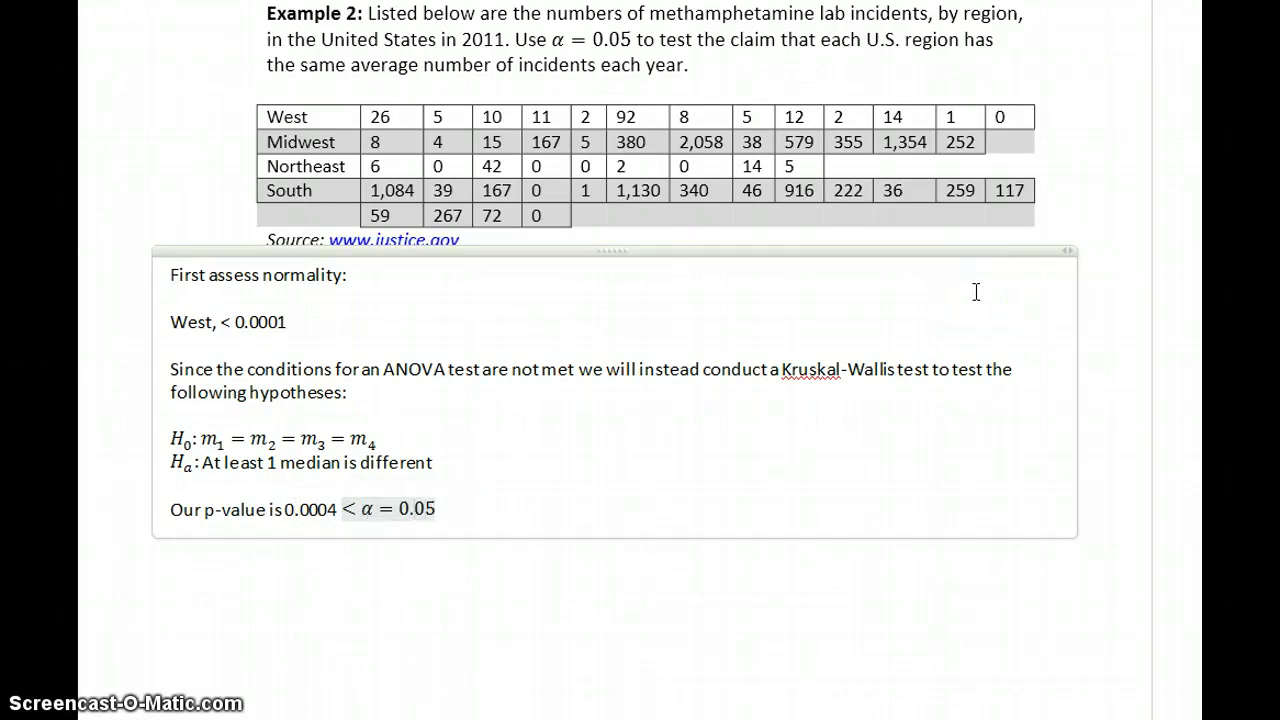
Continue the p-value sentence after α = 0.05 with "so we reject" followed by the equation symbol H_0
key("Right")
type("so")
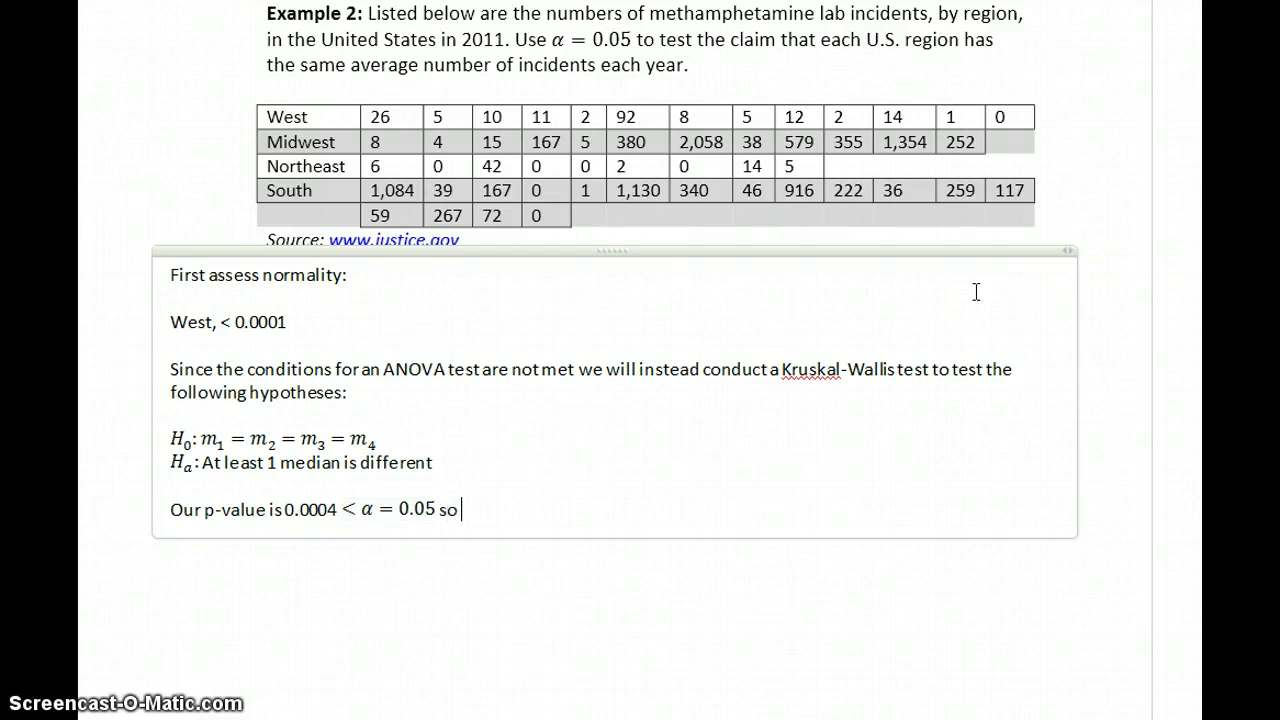
type(" we reject")
key("alt+equal")
type("H")
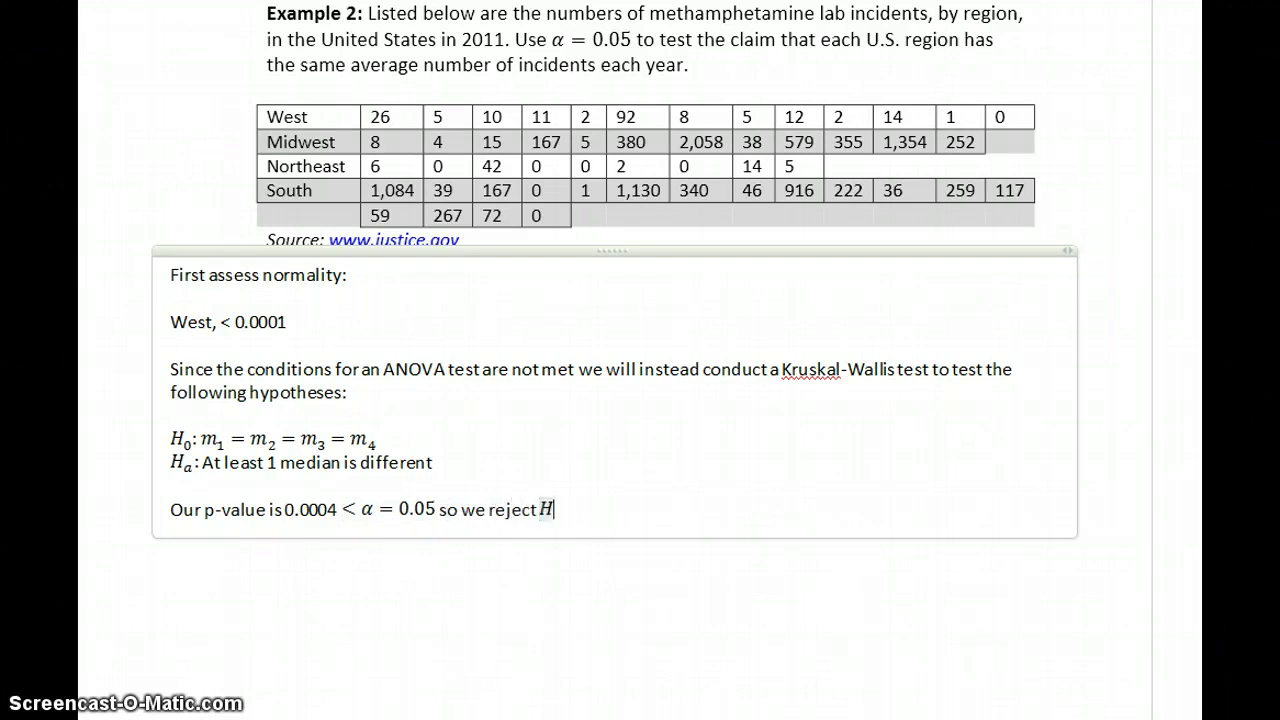
type("_0")
key("Right")
Add the sentence "There is sufficient evidence to conclude that at least one population median is different." after the rejection of H_0
type(". THere is suffic")
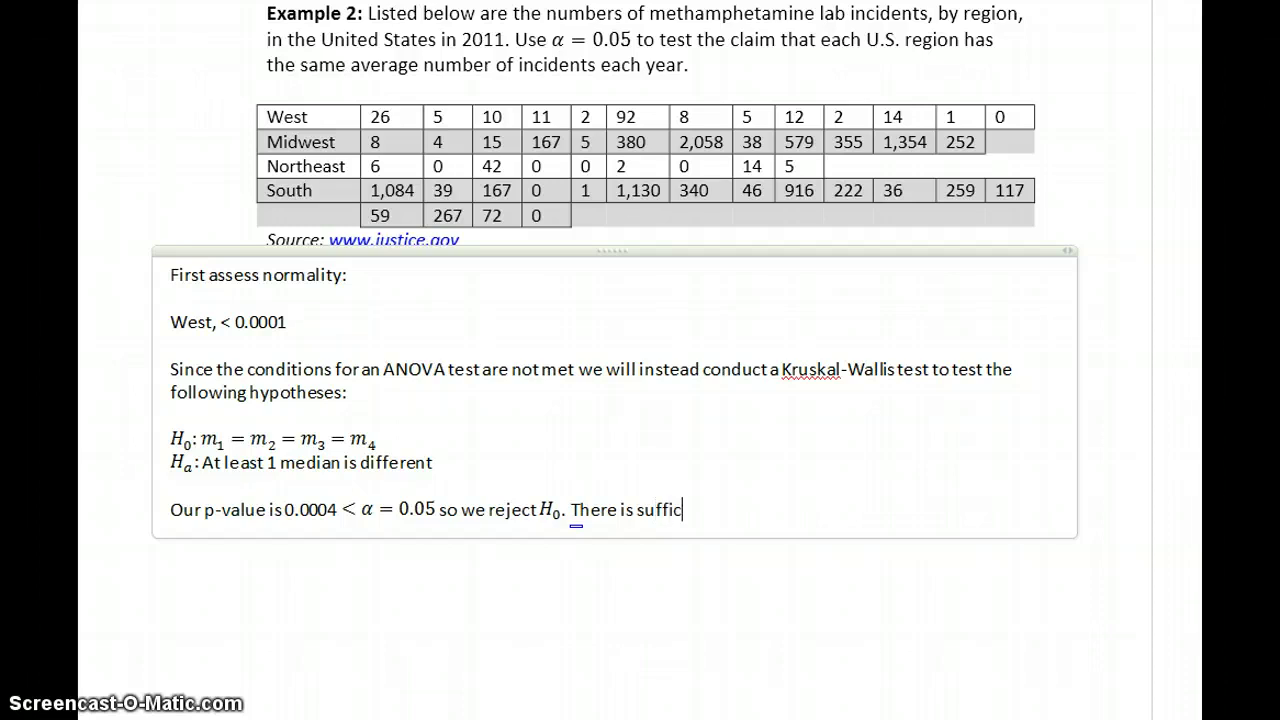
type("ient evidence ")
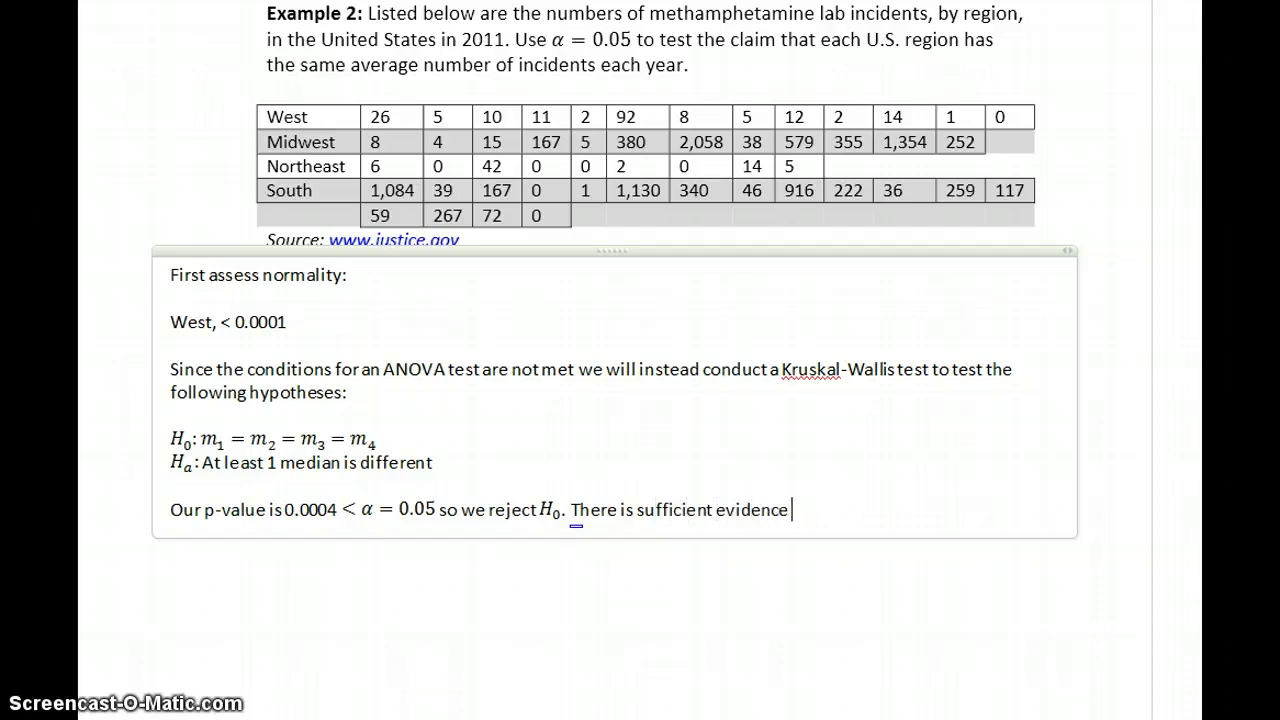
type("to conclude that at")
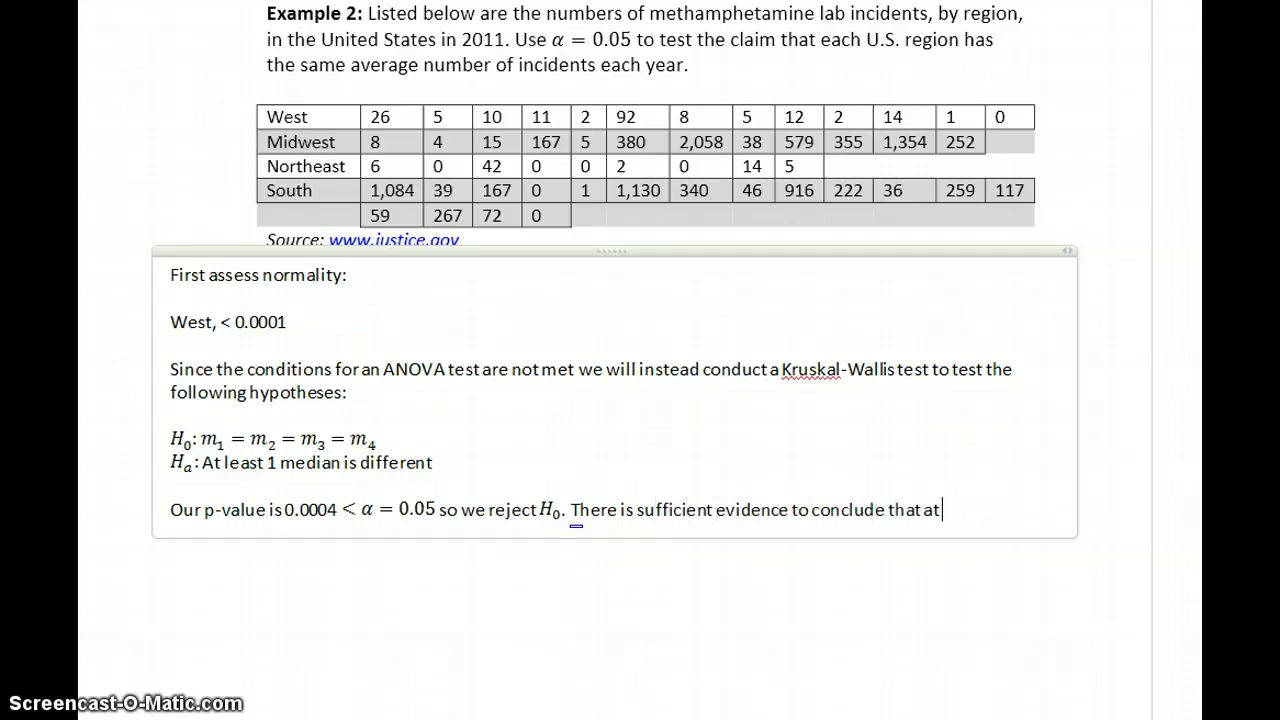
type(" least one population media")
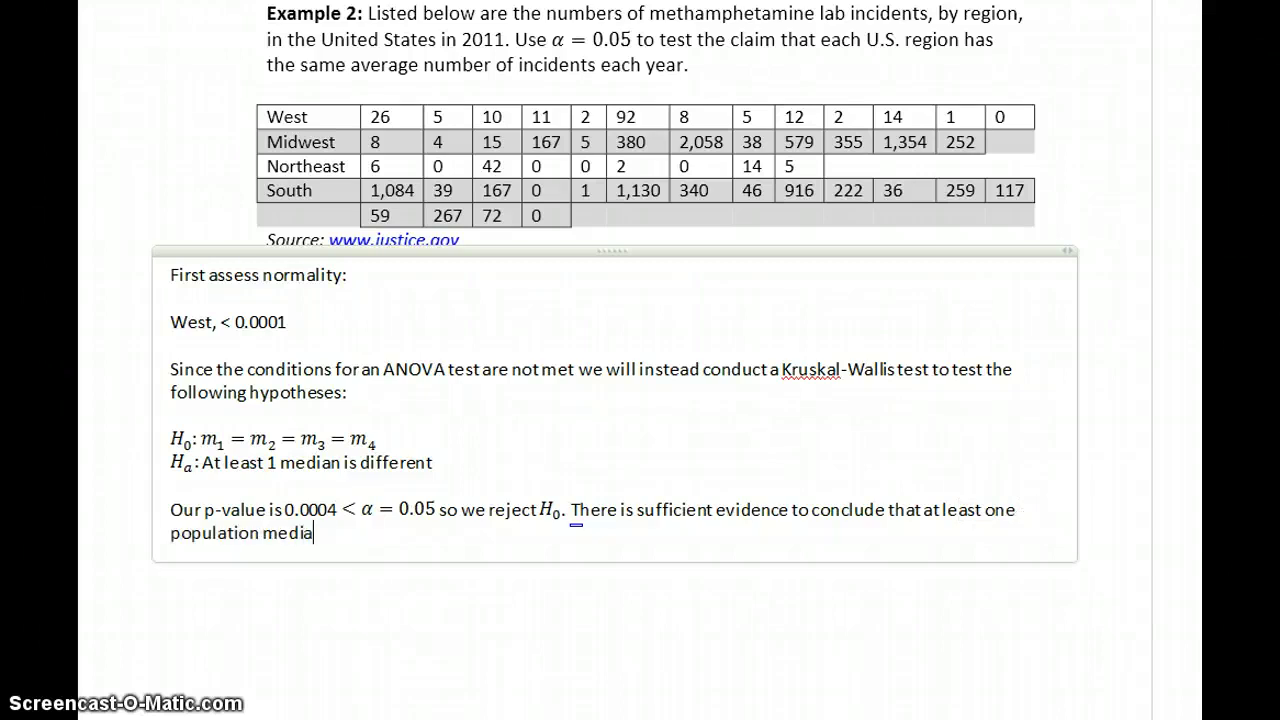
type("n is different.")
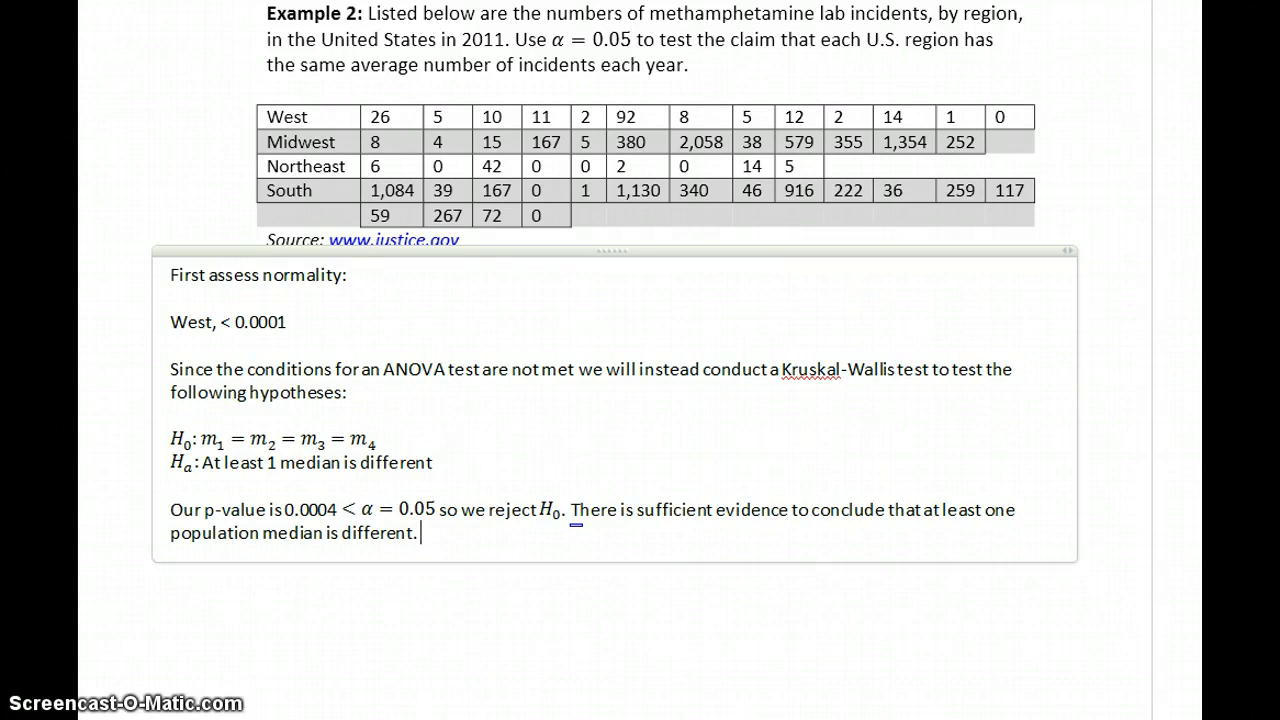
End the conclusion with "We cannot support the claim that each region in the US sees the same average number of incidents per year."
type("We cannot support the cl")
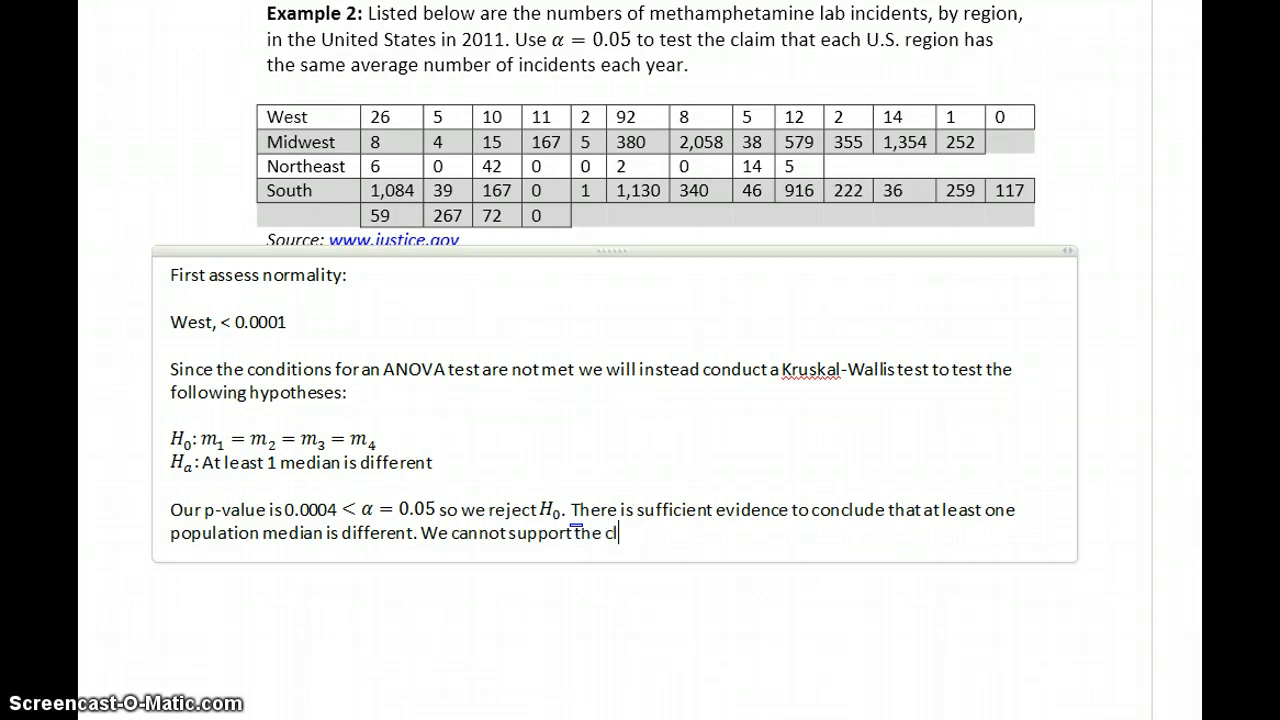
type("aim that each re")
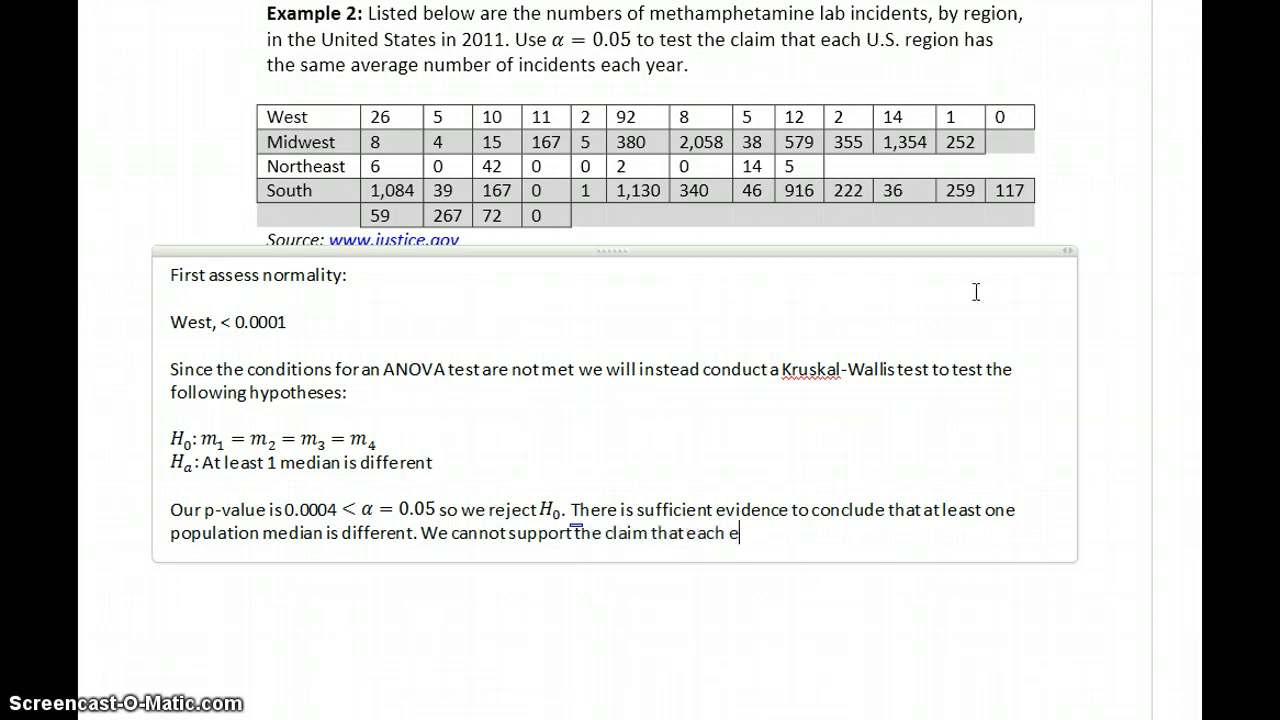
key("BackSpace")
type("re")
type("gion in the US se")
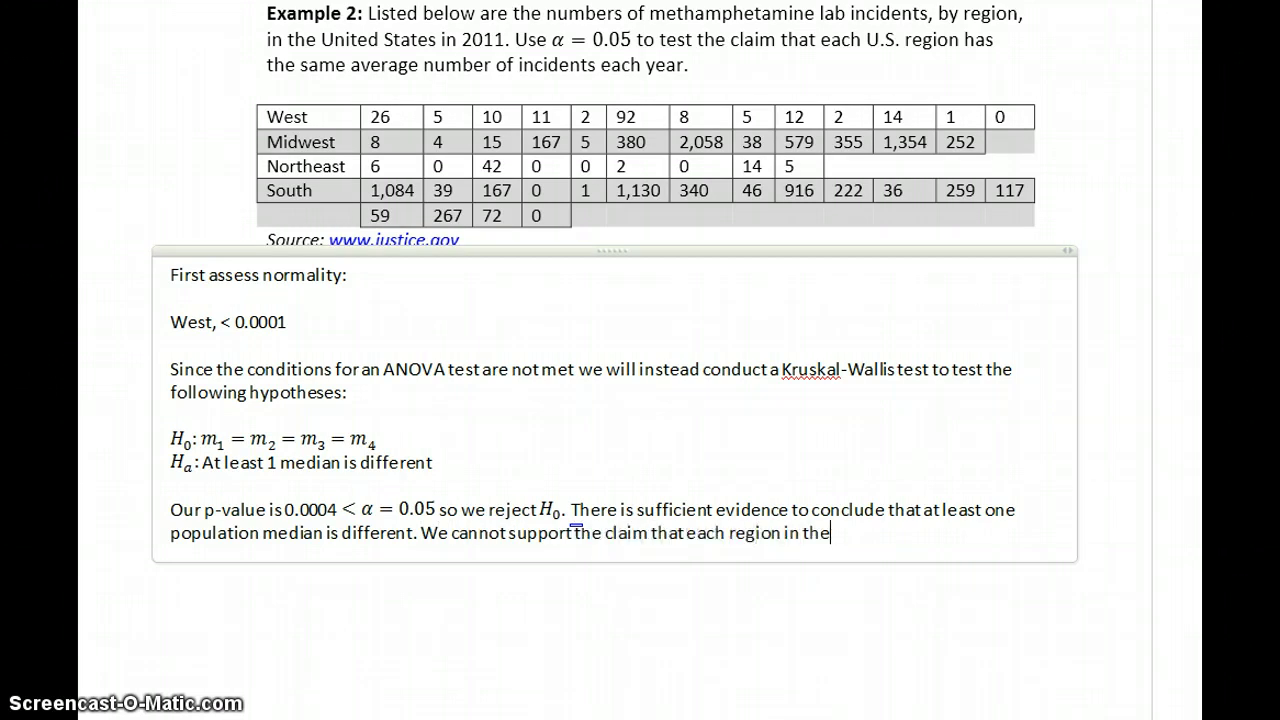
type("es the")
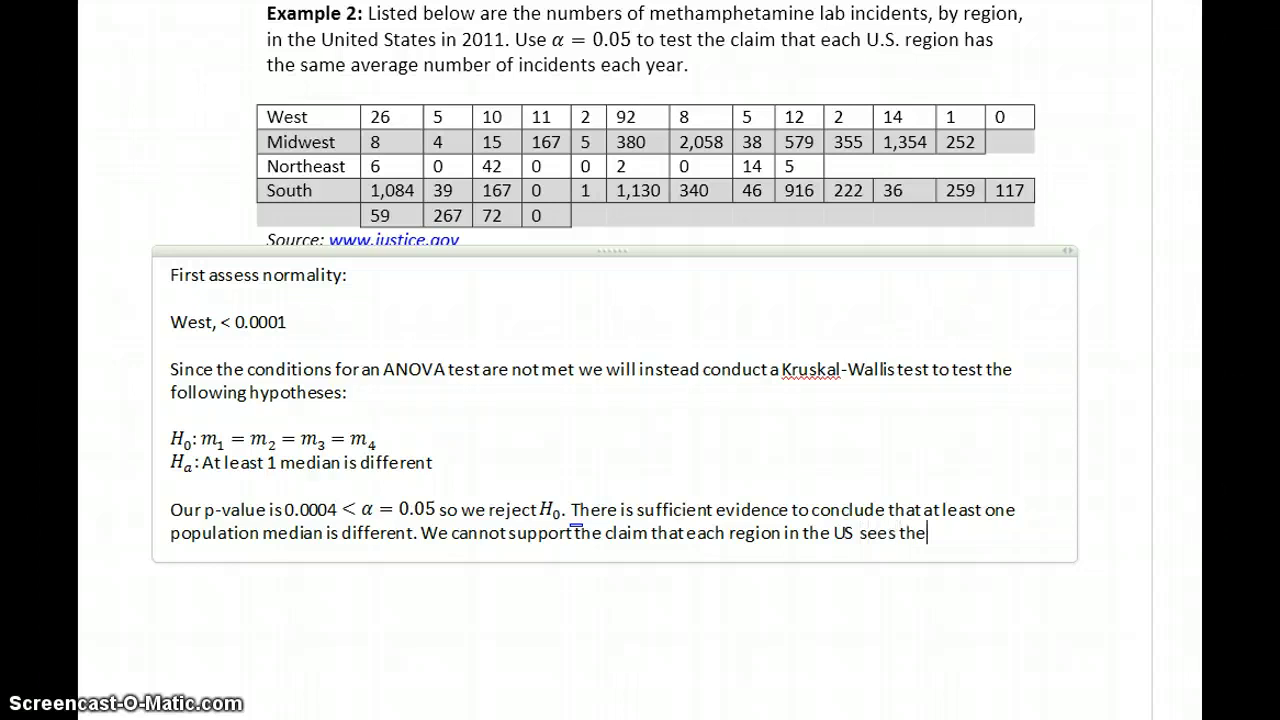
type(" same avera")
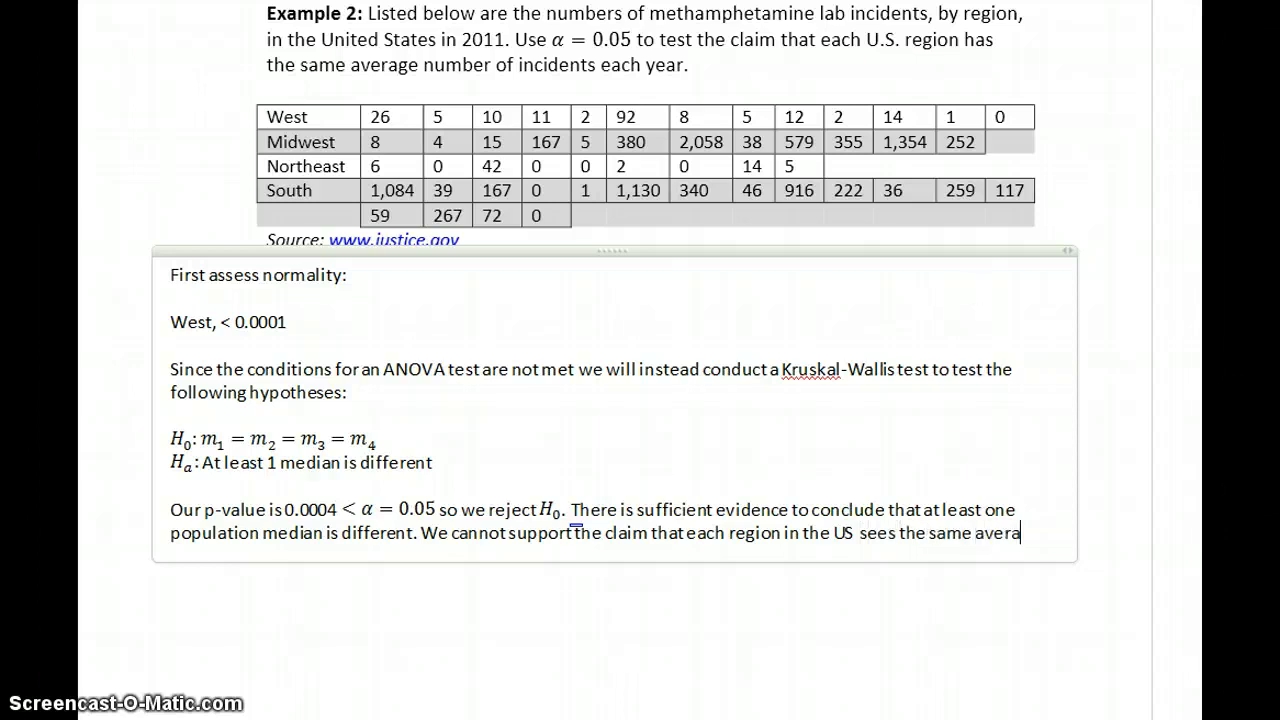
type("ge number of incide")
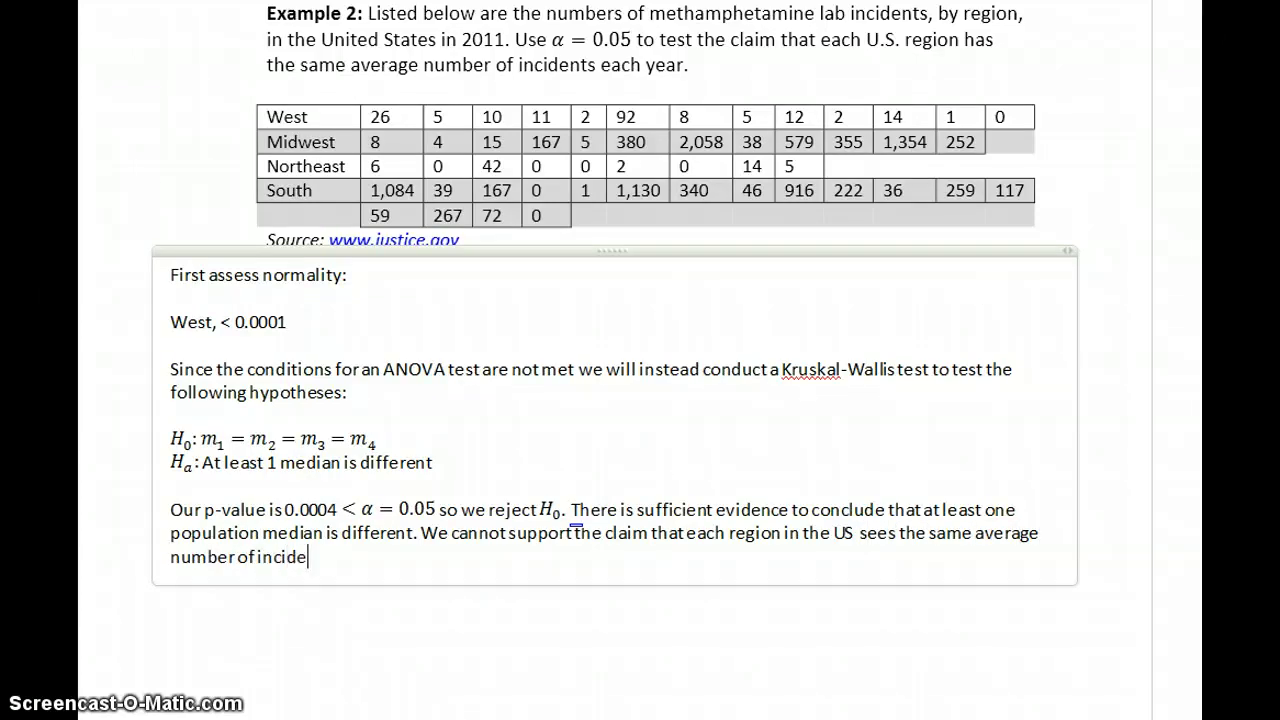
type("nts per year.")
left_click(1035, 292)
Start a new note below the Example 3 casino income table reading "The normality requirement is met."
scroll(615, 400, "down", 12)
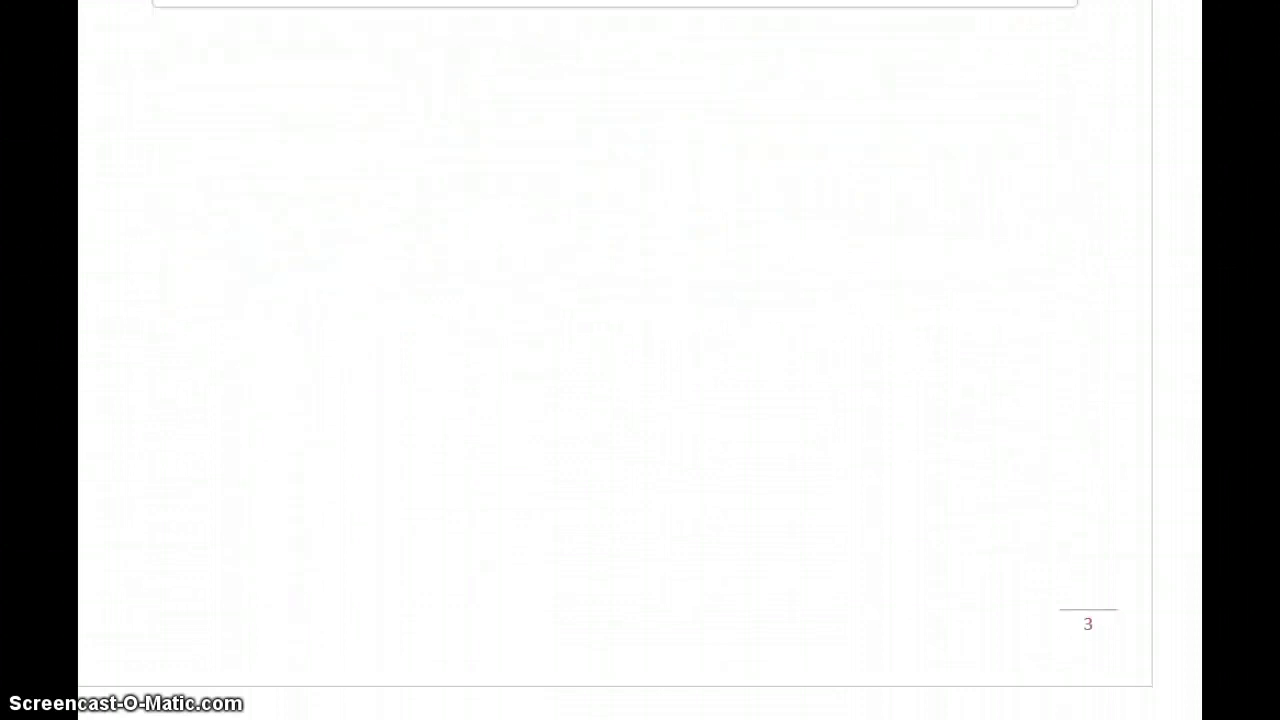
scroll(615, 400, "down", 10)
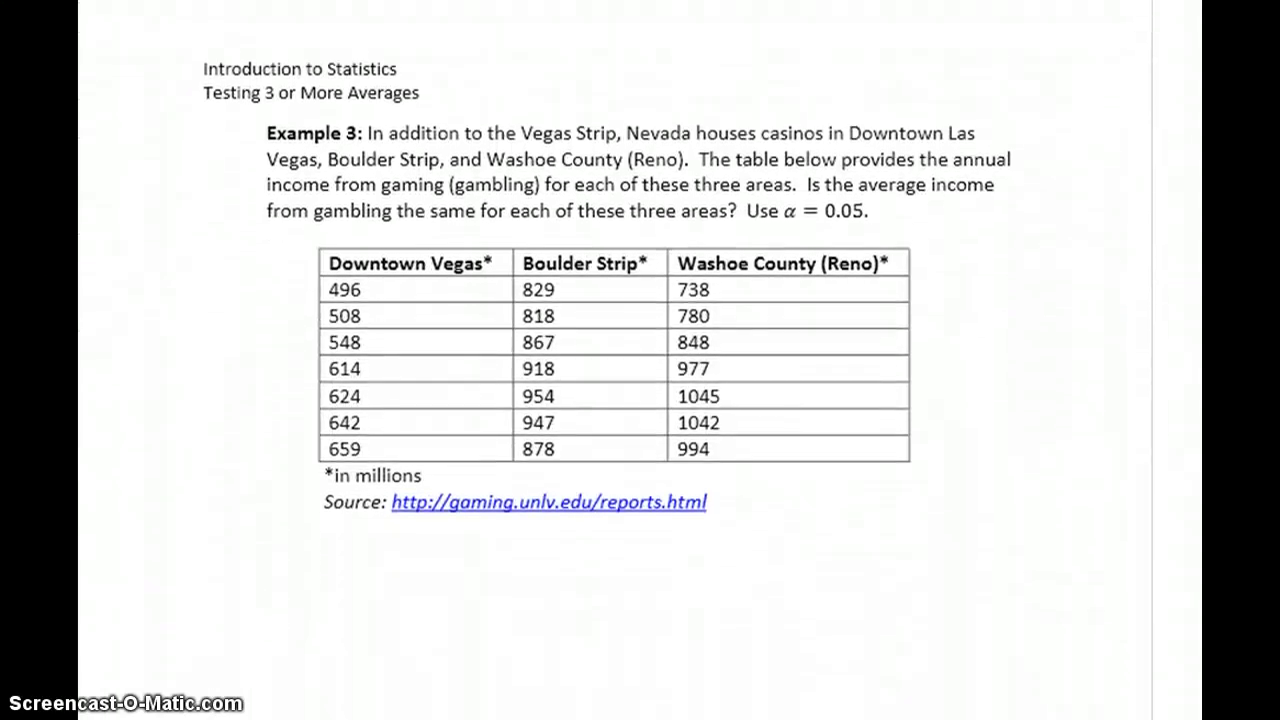
scroll(615, 360, "down", 1)
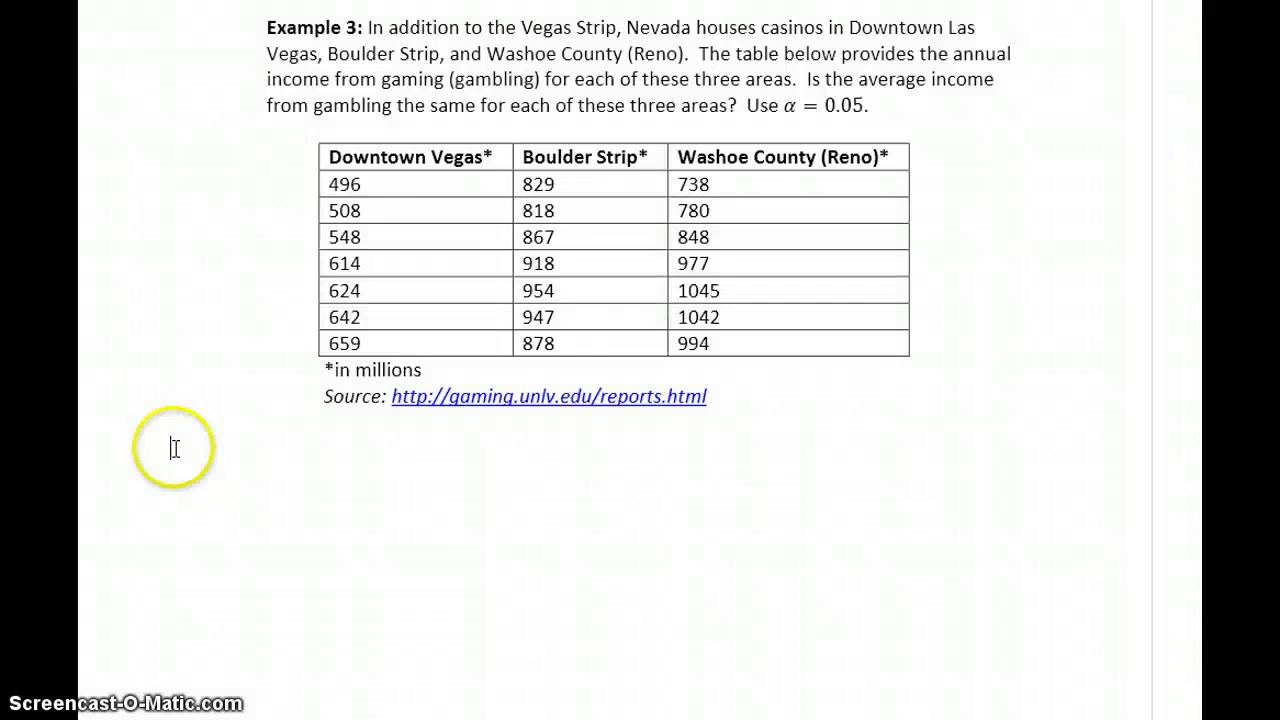
left_click(180, 449)
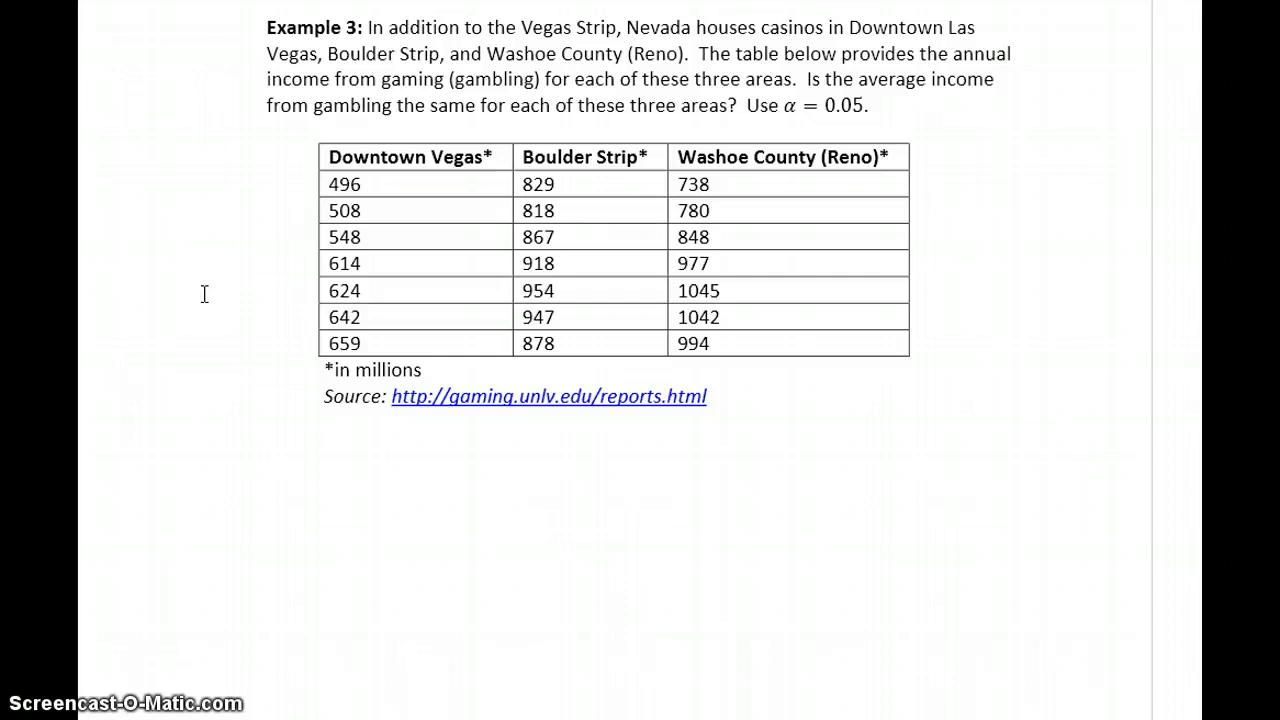
type("The nor")
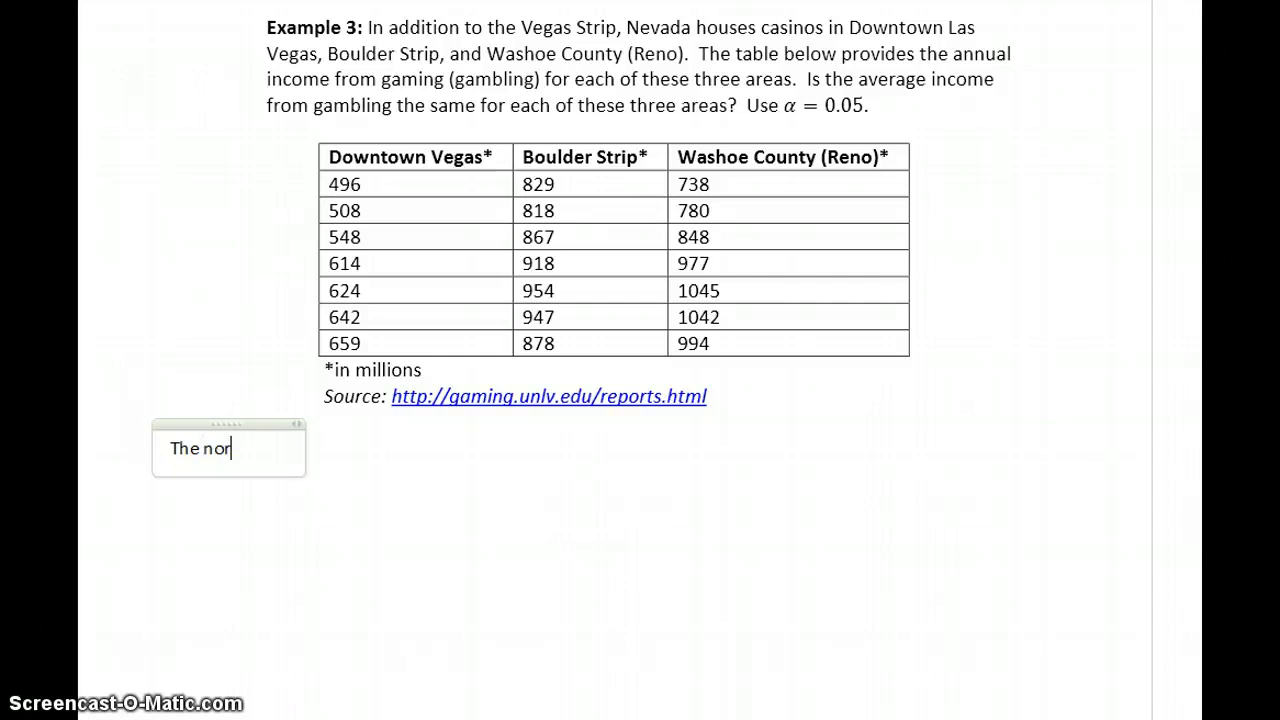
type("mality requiremtn is m")
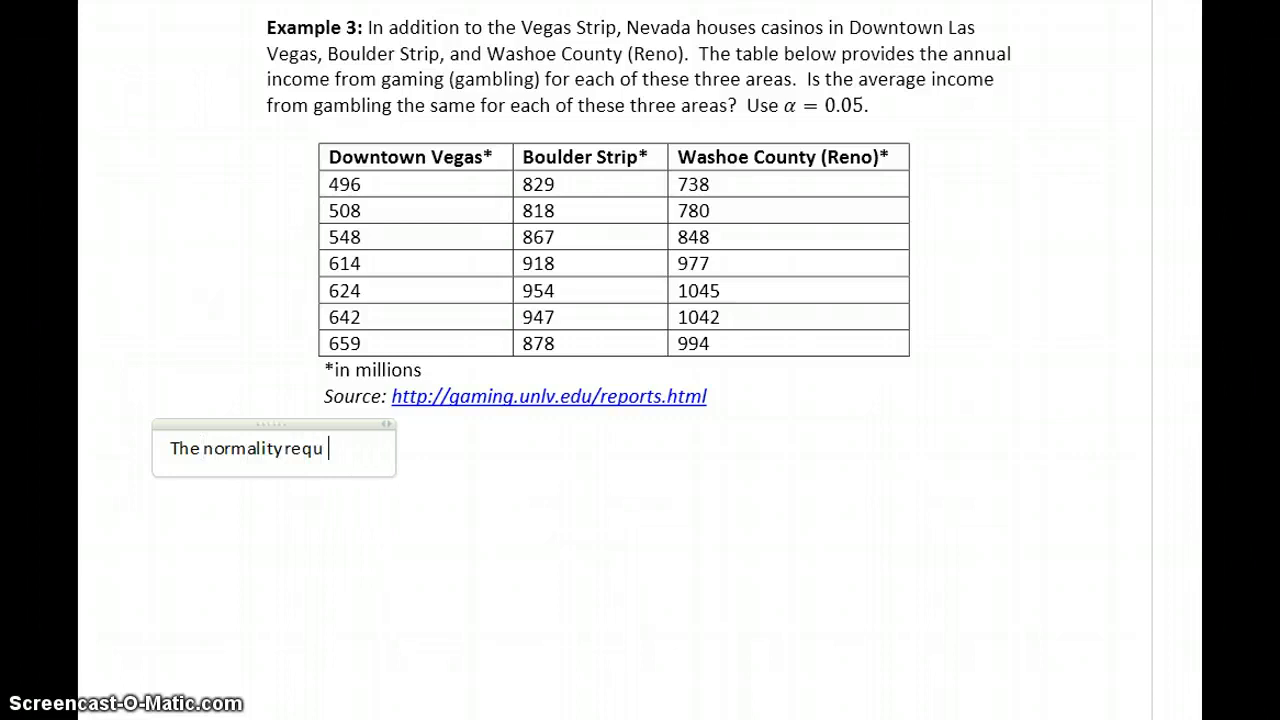
key("BackSpace")
key("BackSpace")
key("BackSpace")
key("BackSpace")
key("BackSpace")
key("BackSpace")
key("BackSpace")
key("BackSpace")
key("BackSpace")
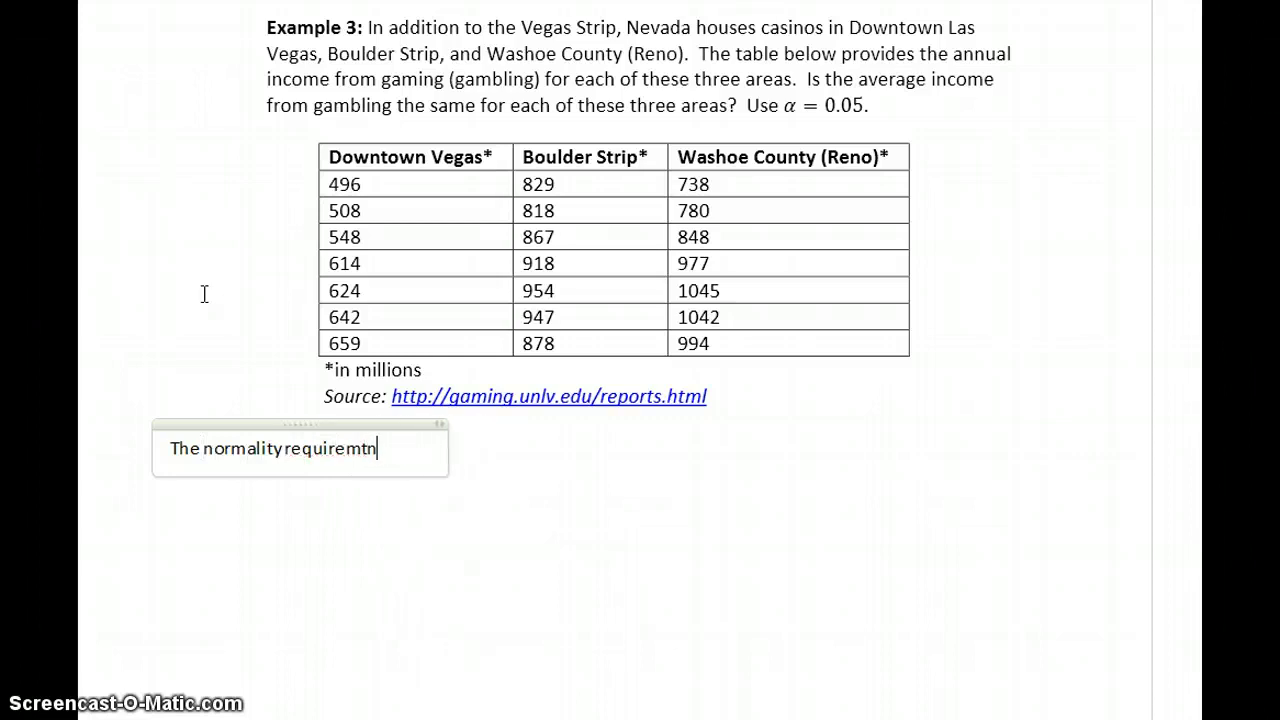
type("ment is met")
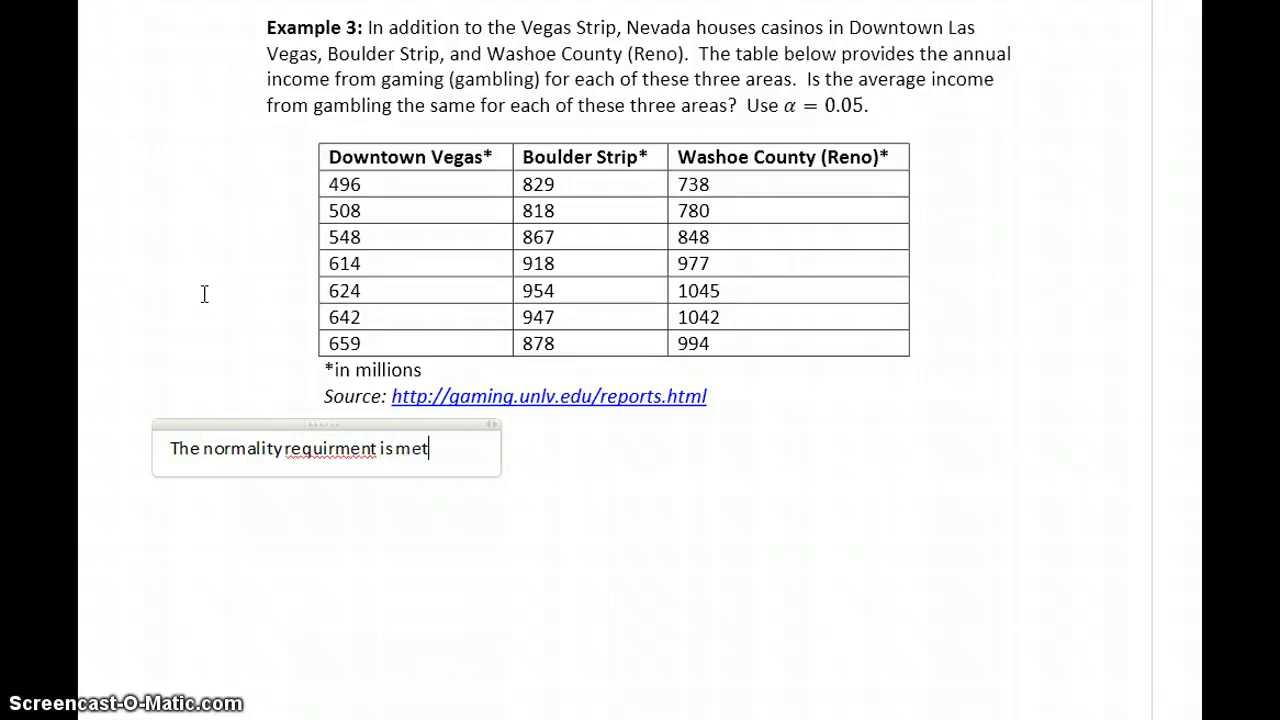
key("BackSpace")
key("BackSpace")
key("BackSpace")
key("BackSpace")
key("BackSpace")
key("BackSpace")
key("BackSpace")
key("BackSpace")
key("BackSpace")
key("BackSpace")
key("BackSpace")
type("ement is met.")
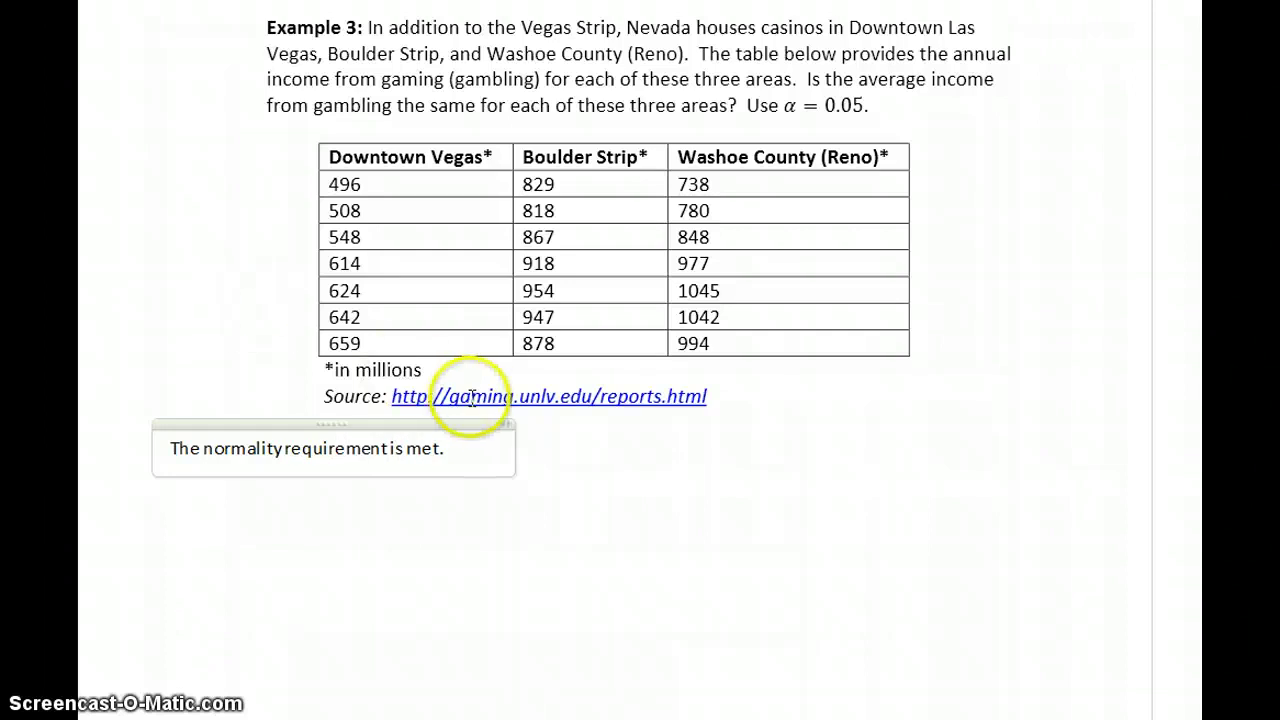
Widen the note, leave a blank line, and write "Next we need to verify that all 3 populations have equal variances/standard deviations."
left_click_drag(513, 424, 1021, 423)
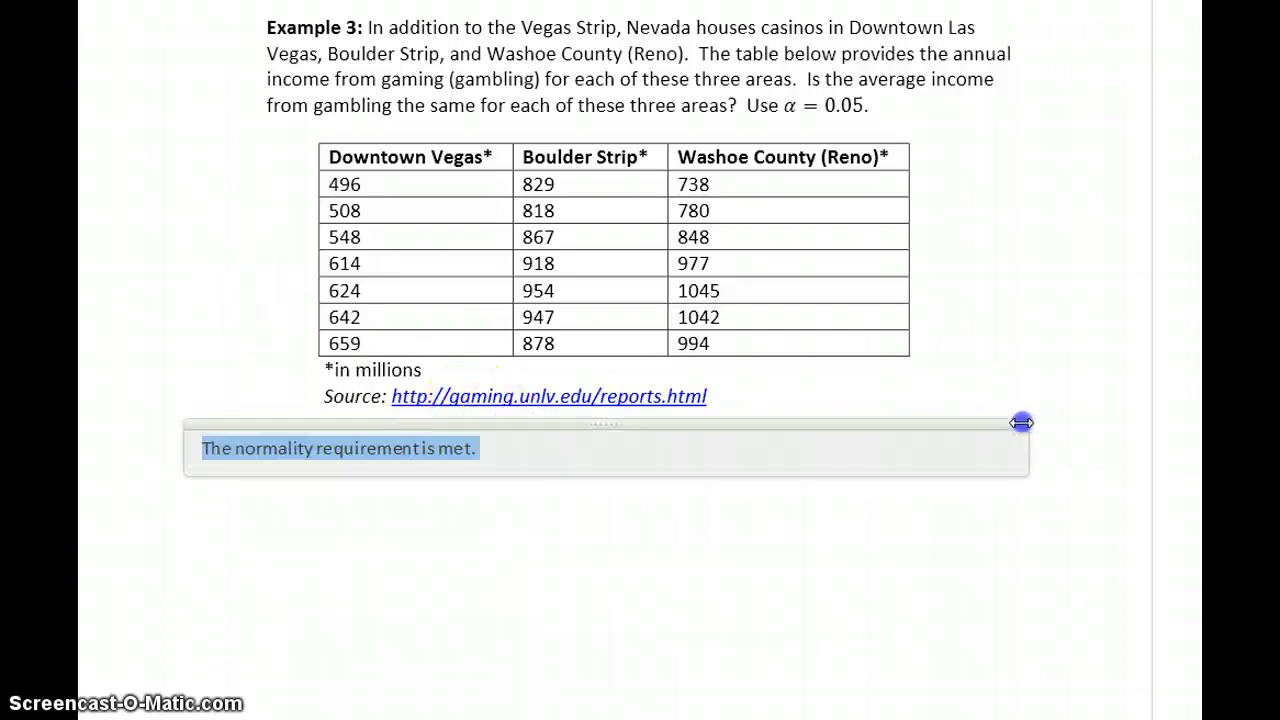
left_click(610, 448)
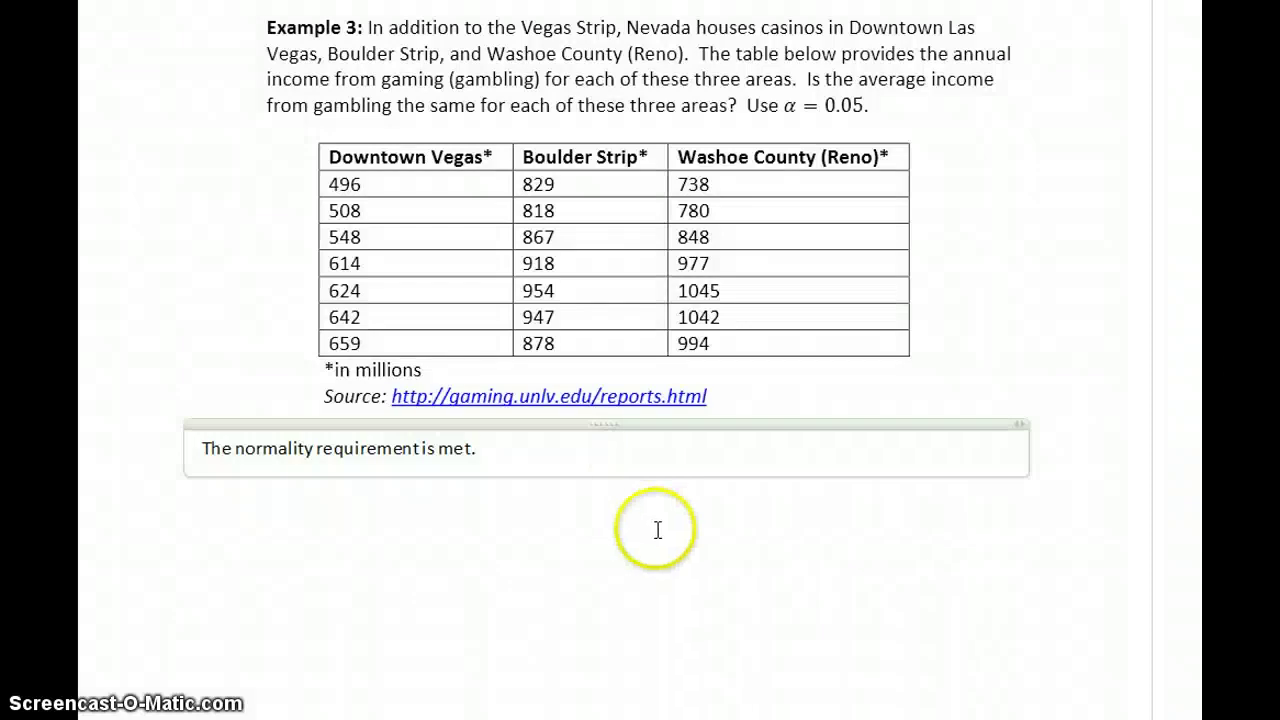
key("Return")
key("Return")
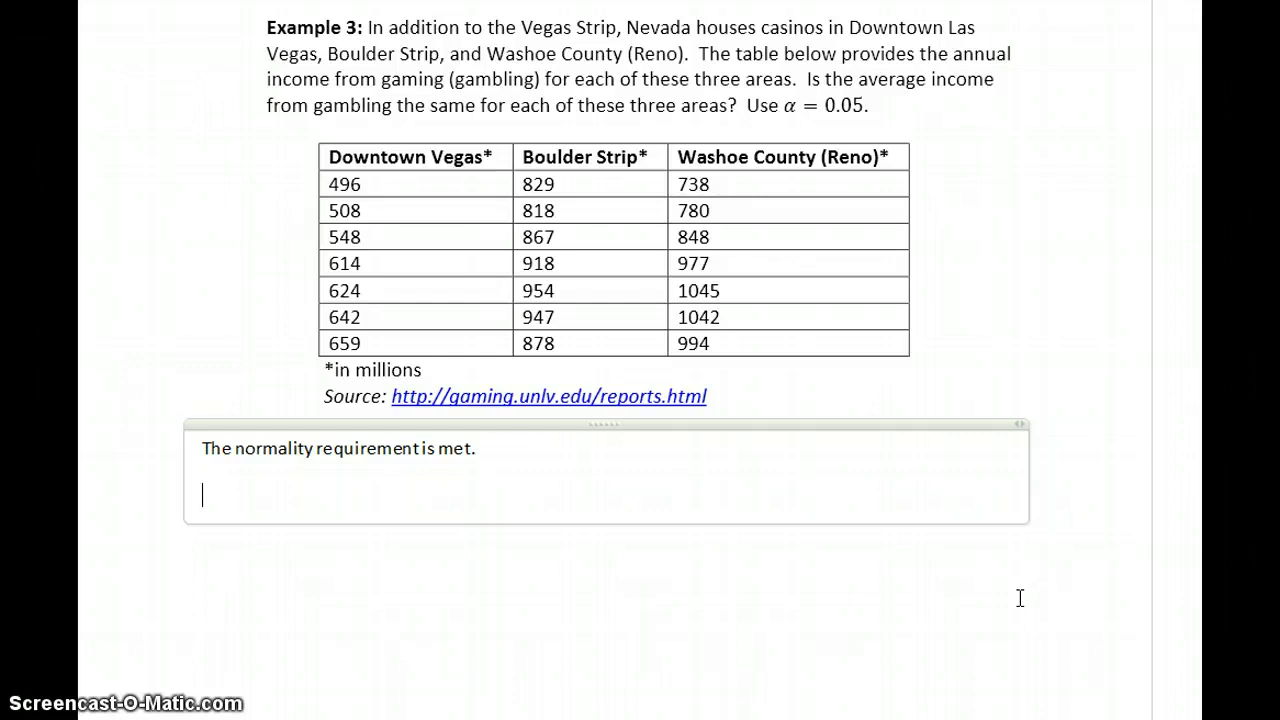
type("Next we need to verif")
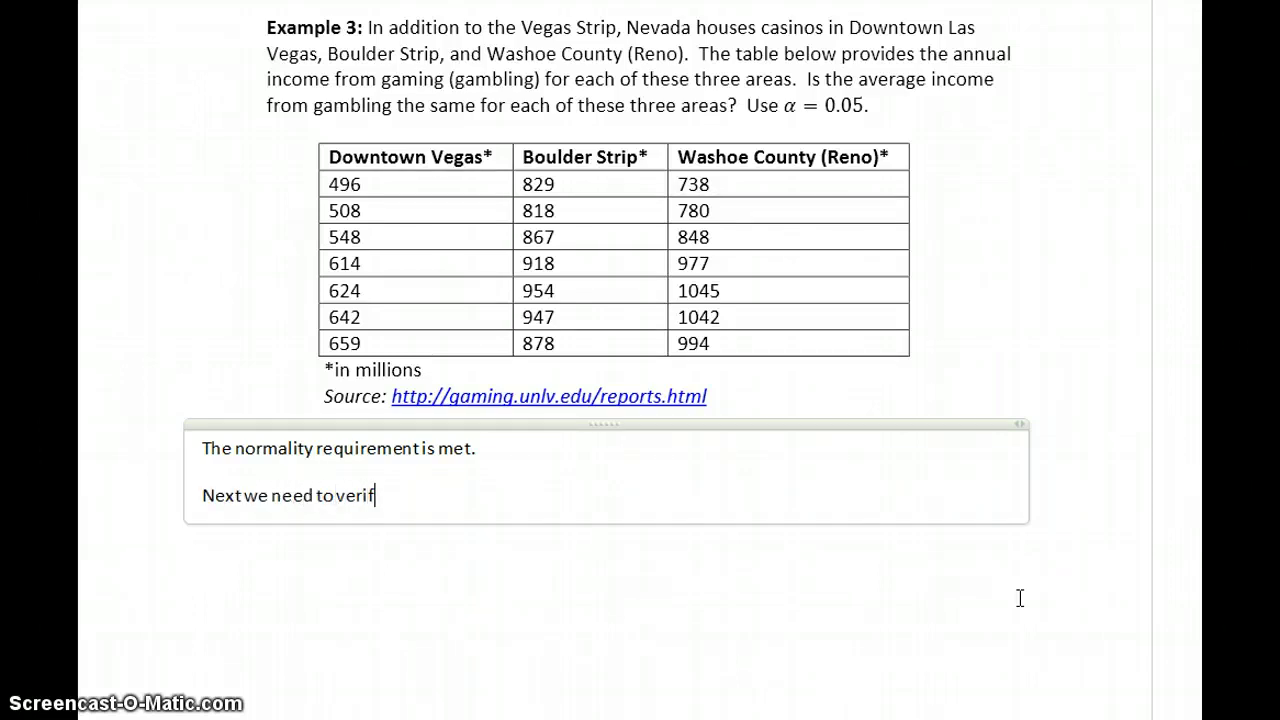
type("y that all 3 popul")
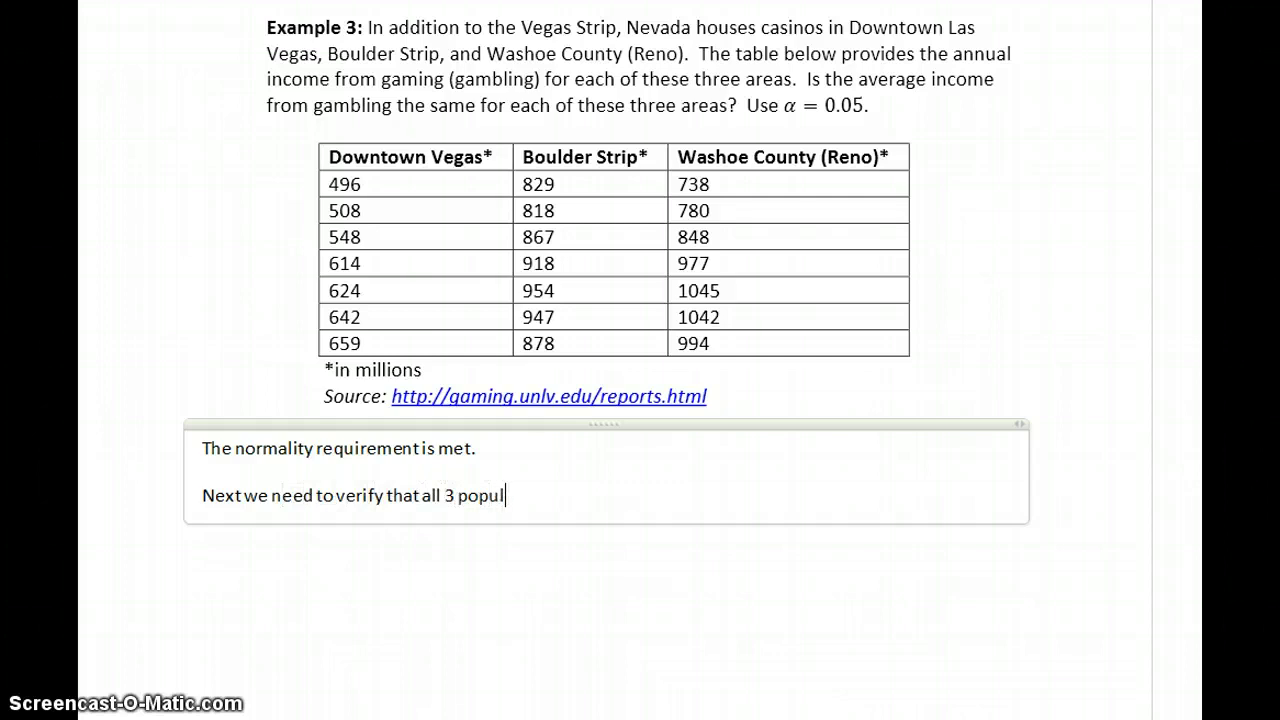
type("ations have equal v")
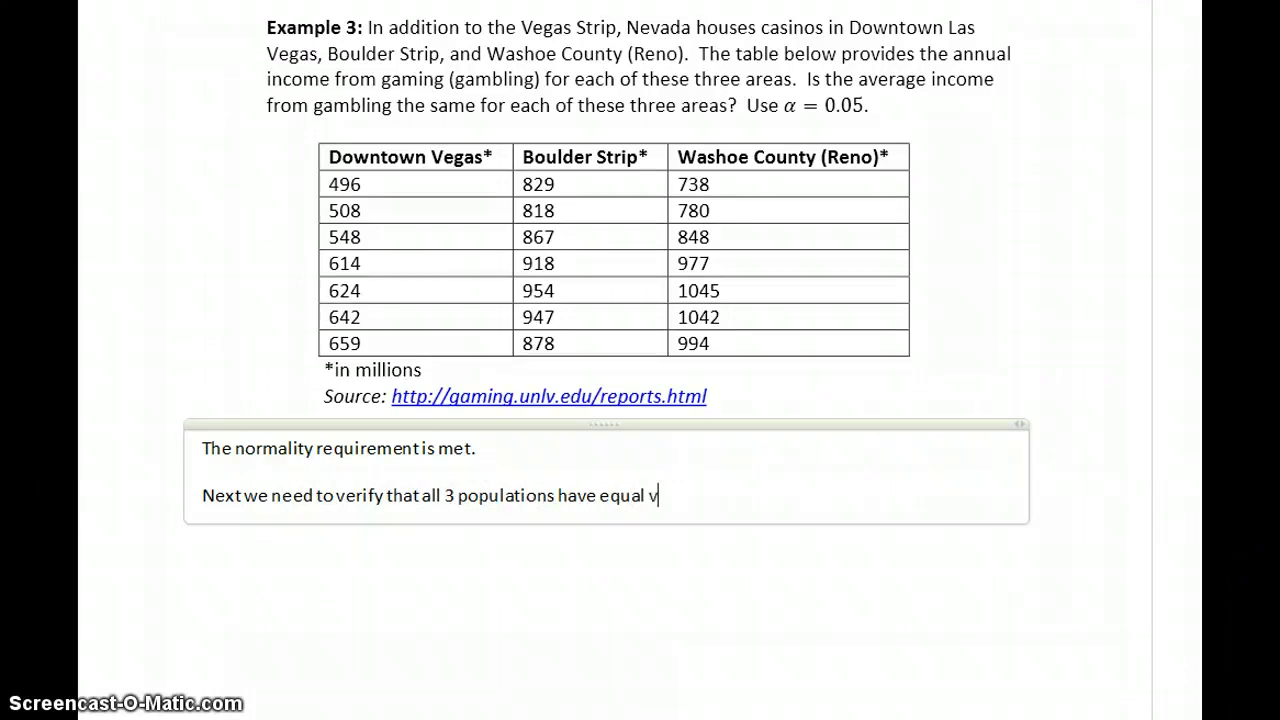
type("ariances/standard deviations.")
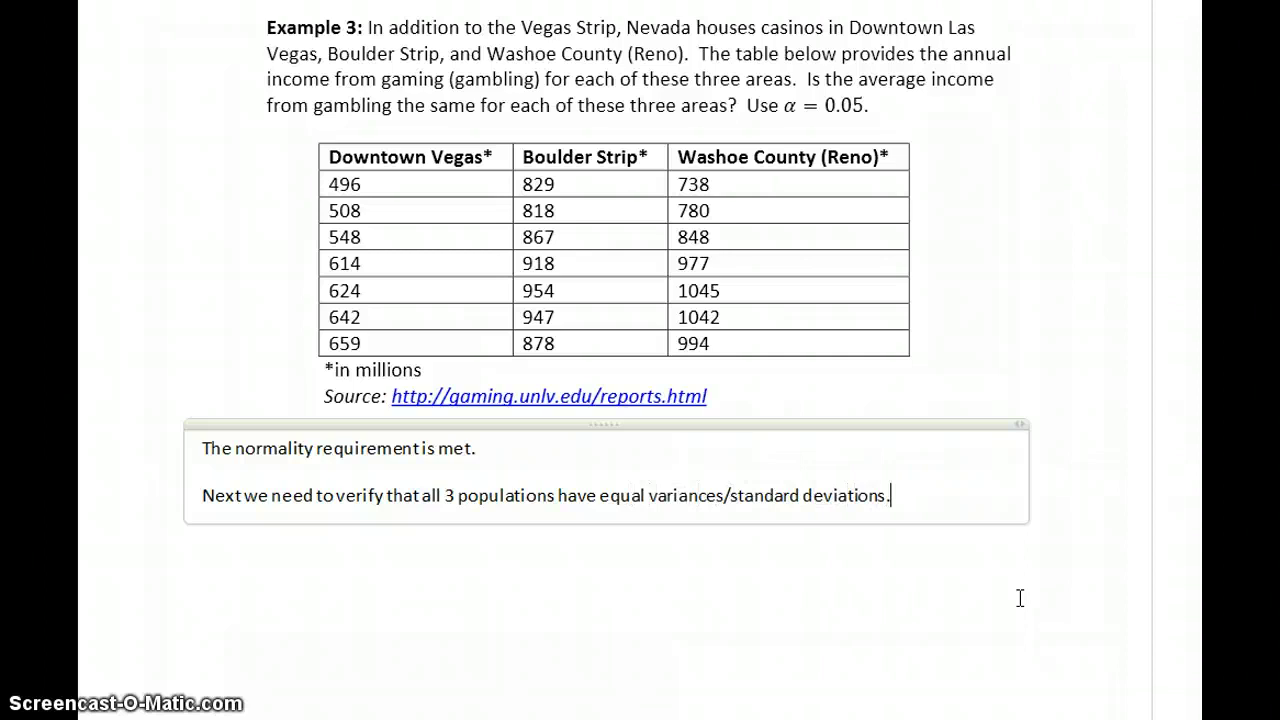
Switch to StatCrunch, compute summary statistics with only the standard deviation for var1, var2 and var3, and return to the OneNote notes
key("alt+Tab")
left_click(472, 76)
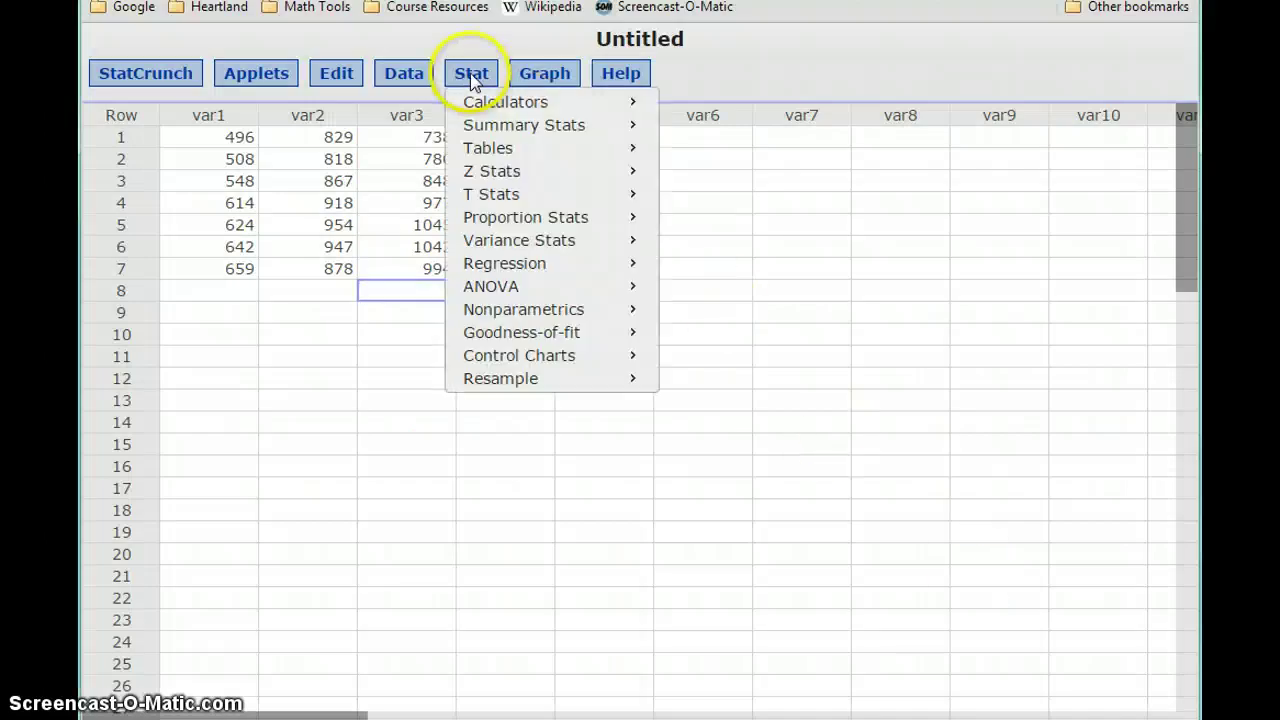
mouse_move(634, 131)
left_click(688, 124)
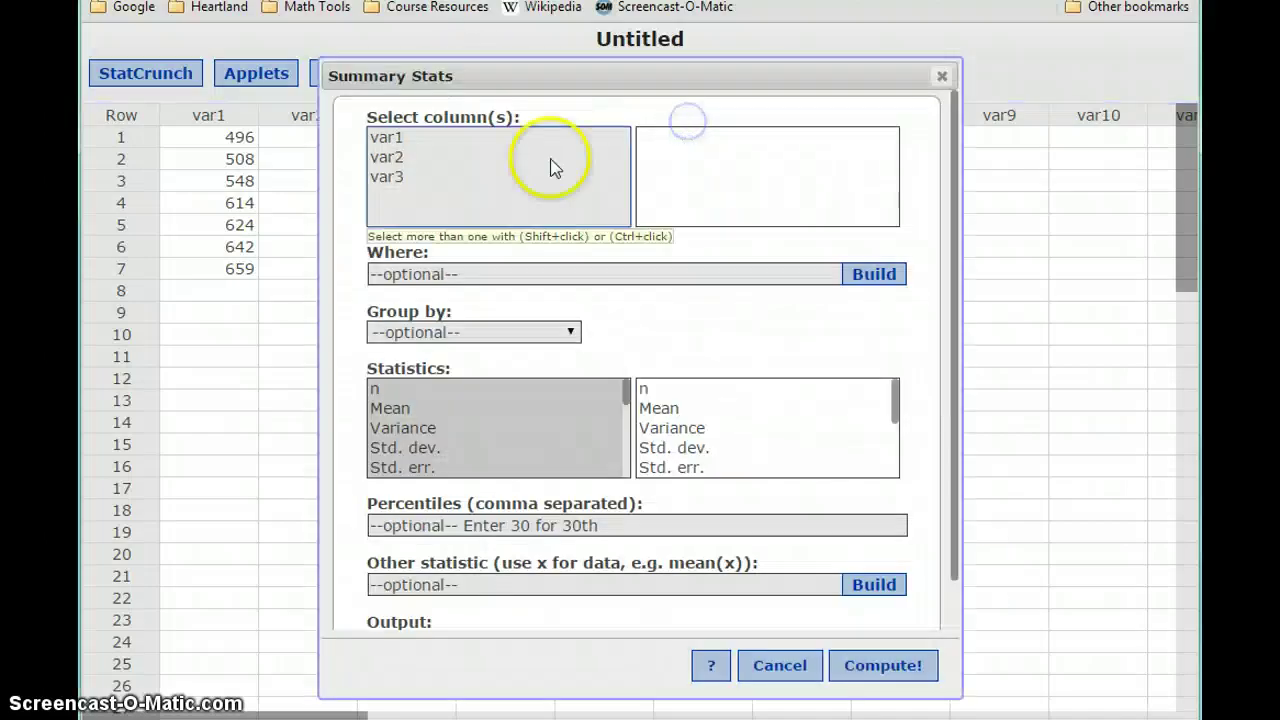
left_click(510, 142)
left_click(504, 178, "shift")
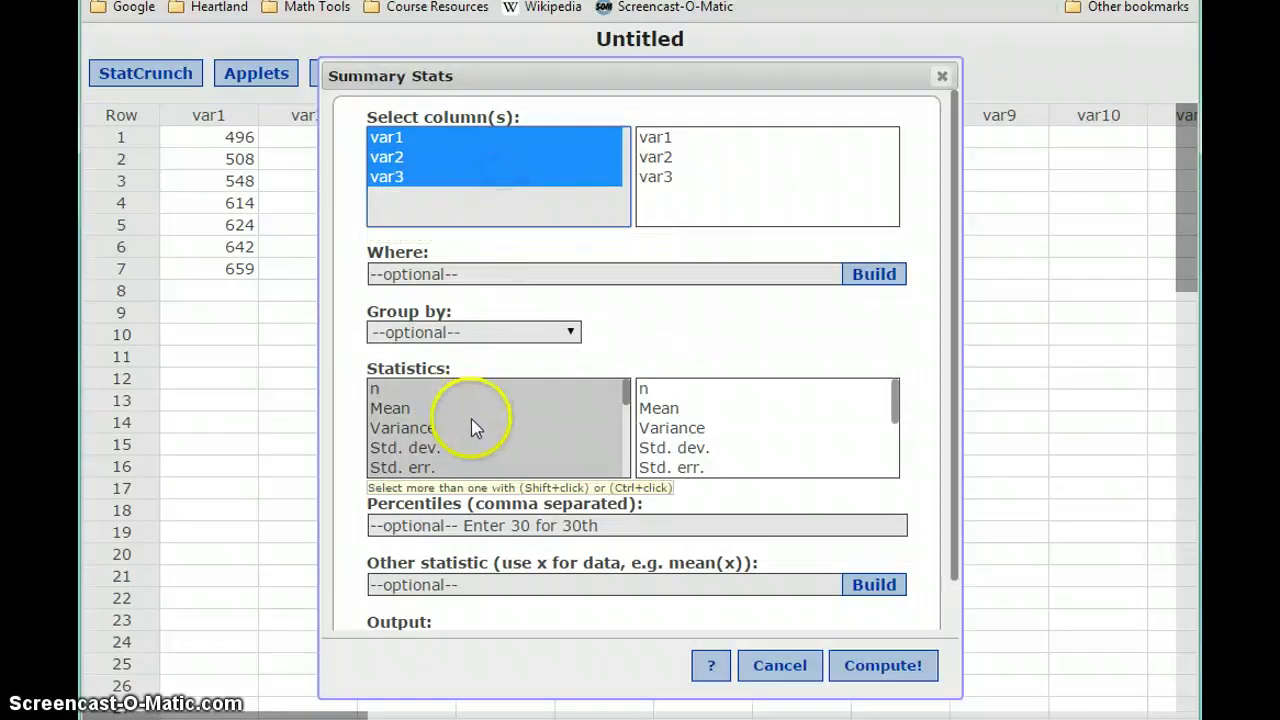
left_click(448, 447)
left_click(857, 667)
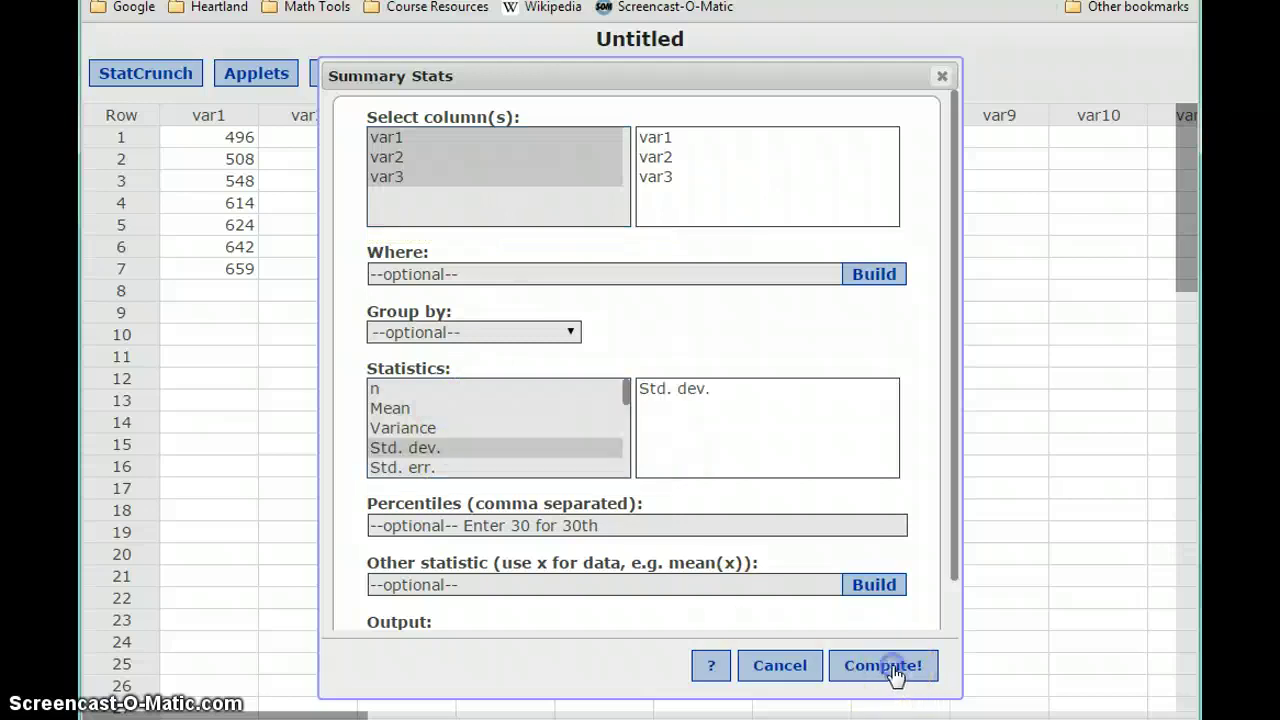
left_click_drag(791, 417, 703, 206)
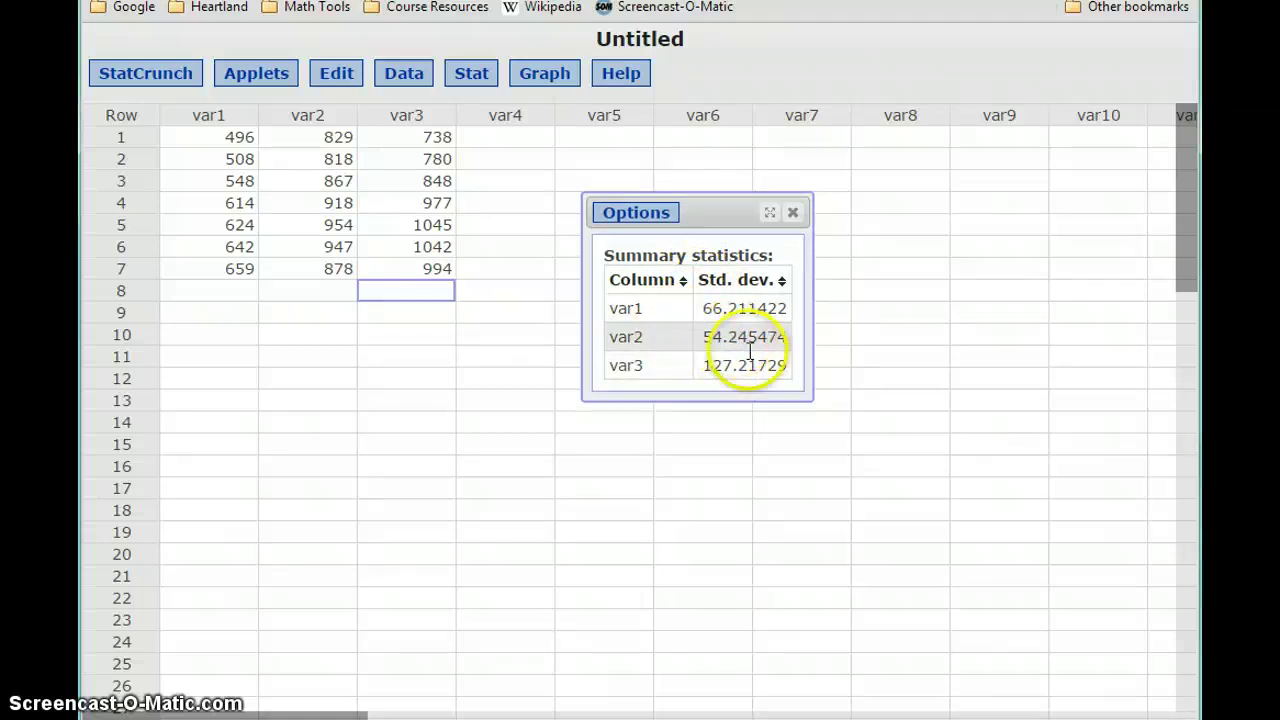
key("alt+Tab")
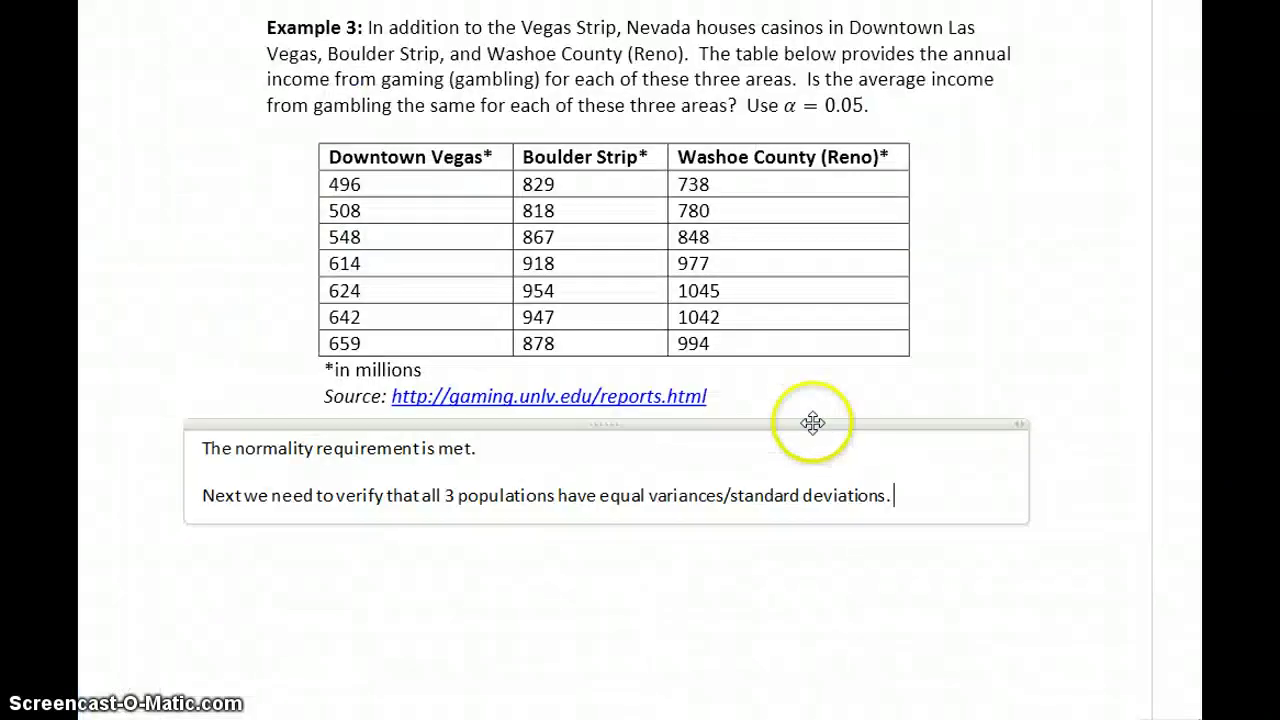
Continue the paragraph with "The ratio of the largest standard deviation to the smallest is" and the equation 127.22/54.25 = 2.35 > 2, with the division as a fraction
type("The ratio of the largest ")
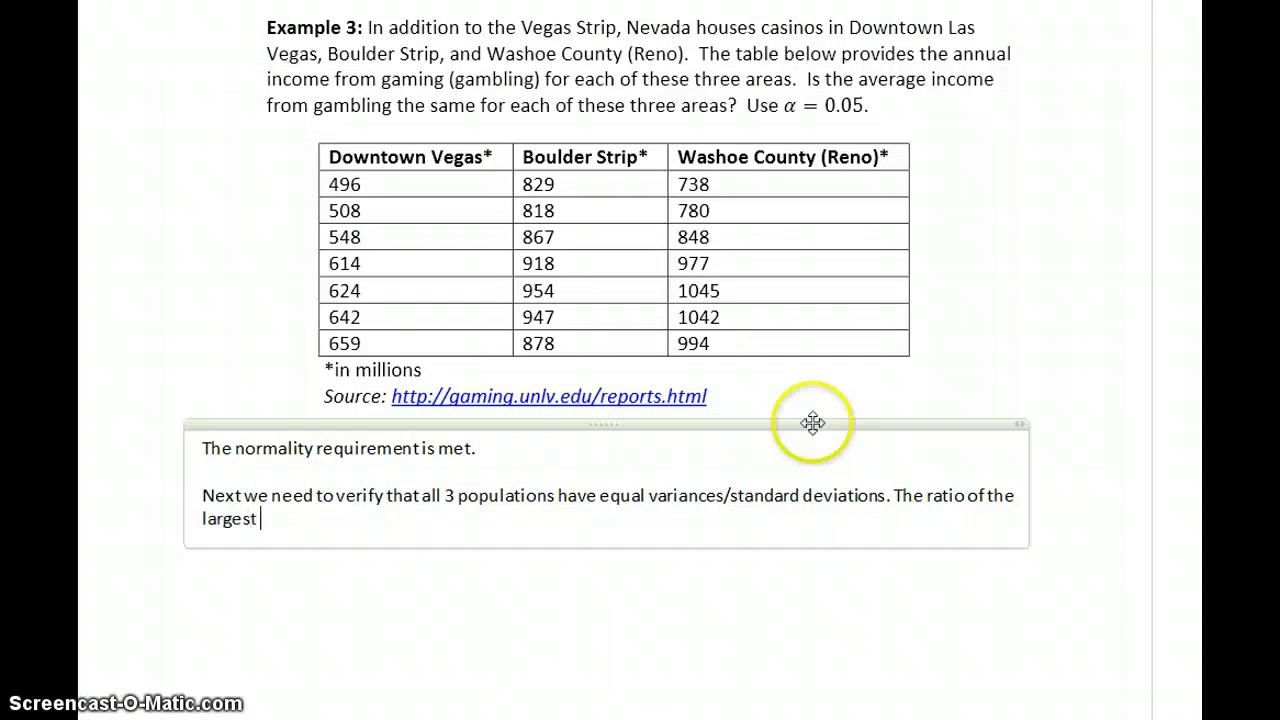
type("standard deviation to")
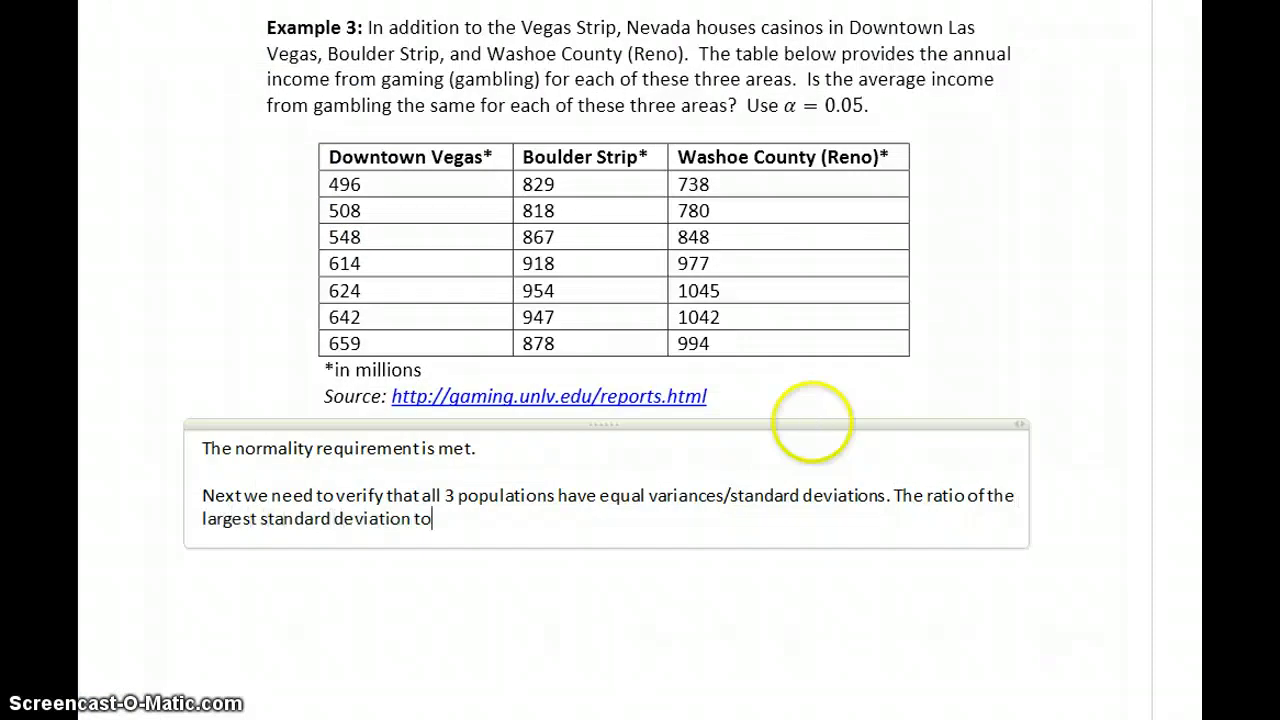
type(" the smallest is")
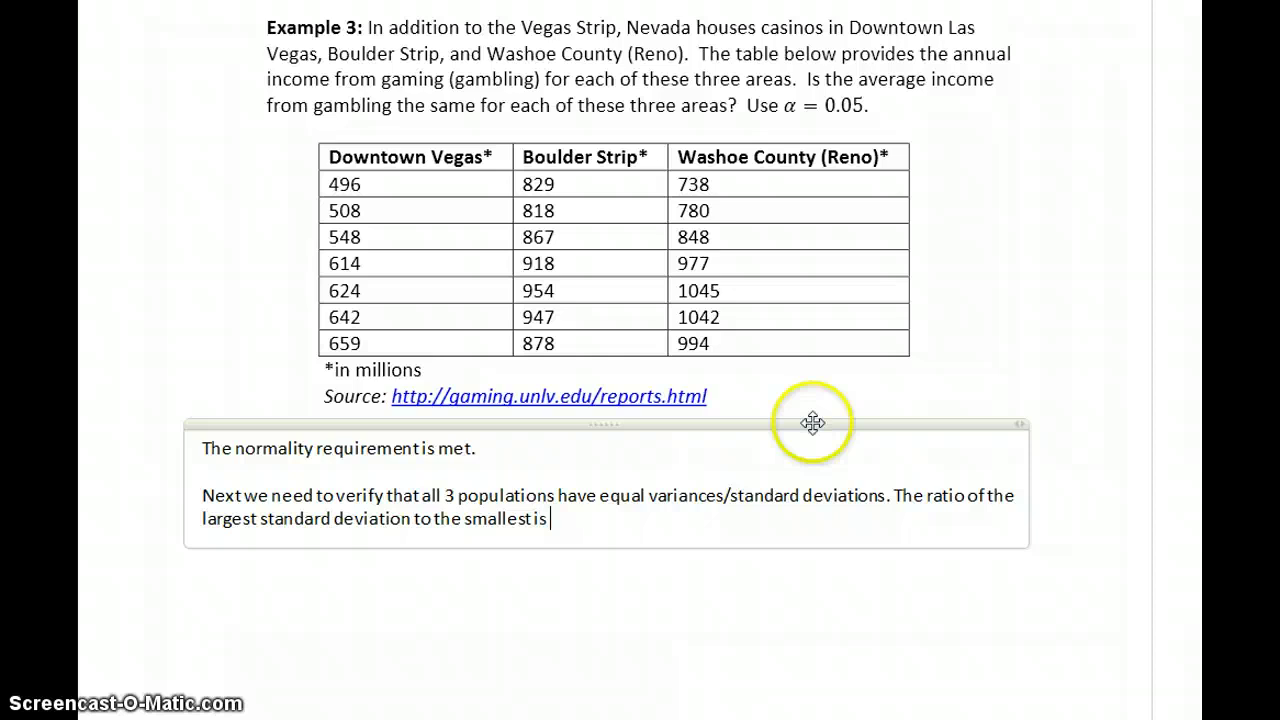
key("alt+equal")
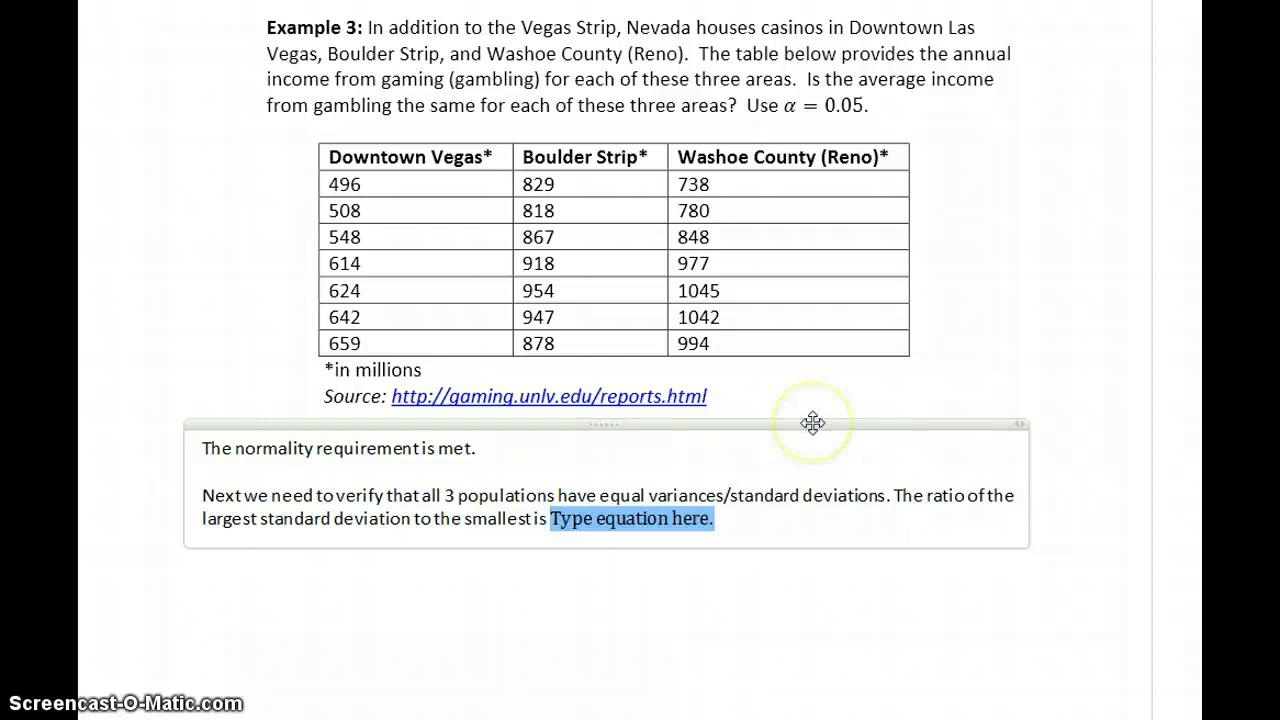
type("127.22/")
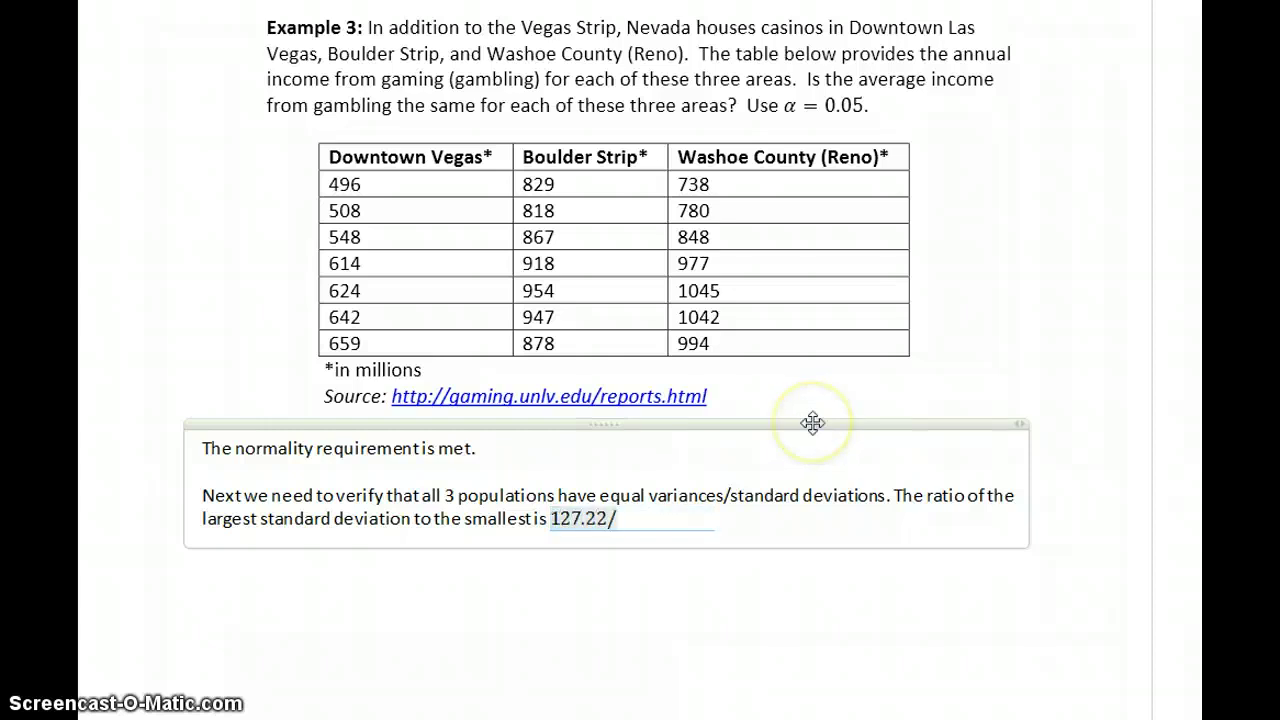
type("54.25")
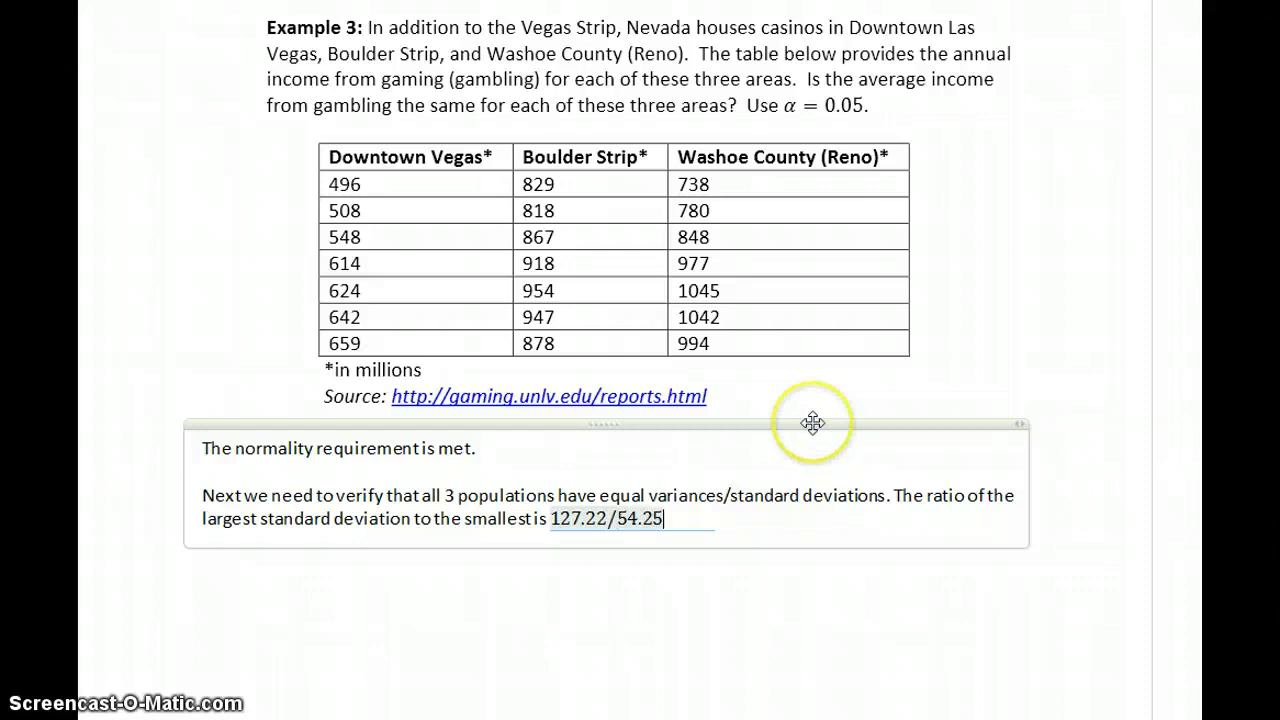
type(" = 2")
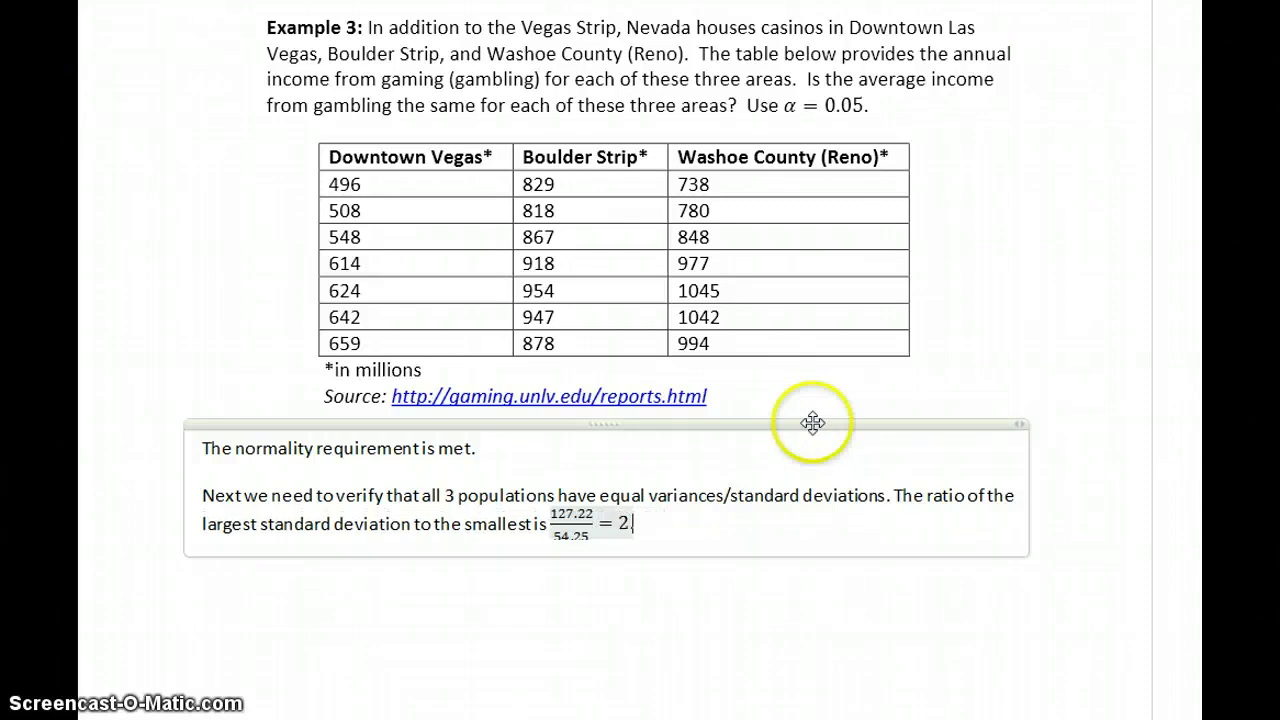
type(".35 > 2")
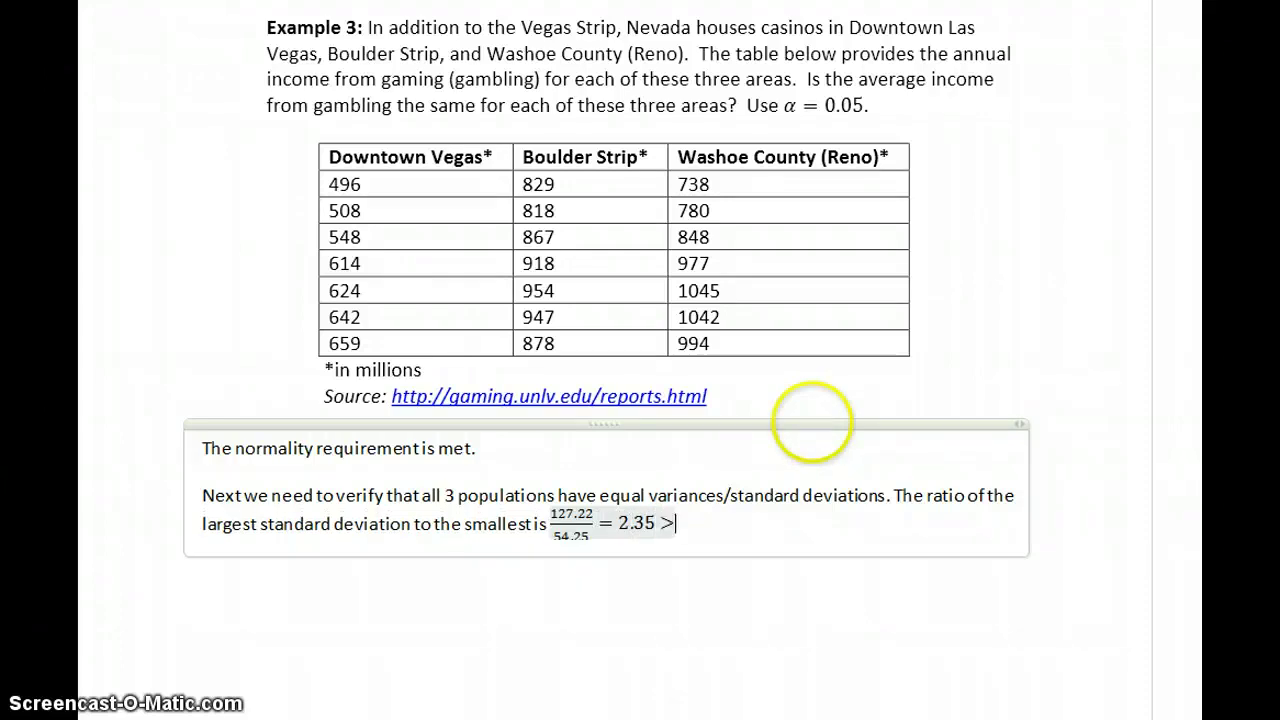
key("Right")
Finish the sentence after the equation with "so we can cannot assume this condition is met."
type("so we can c")
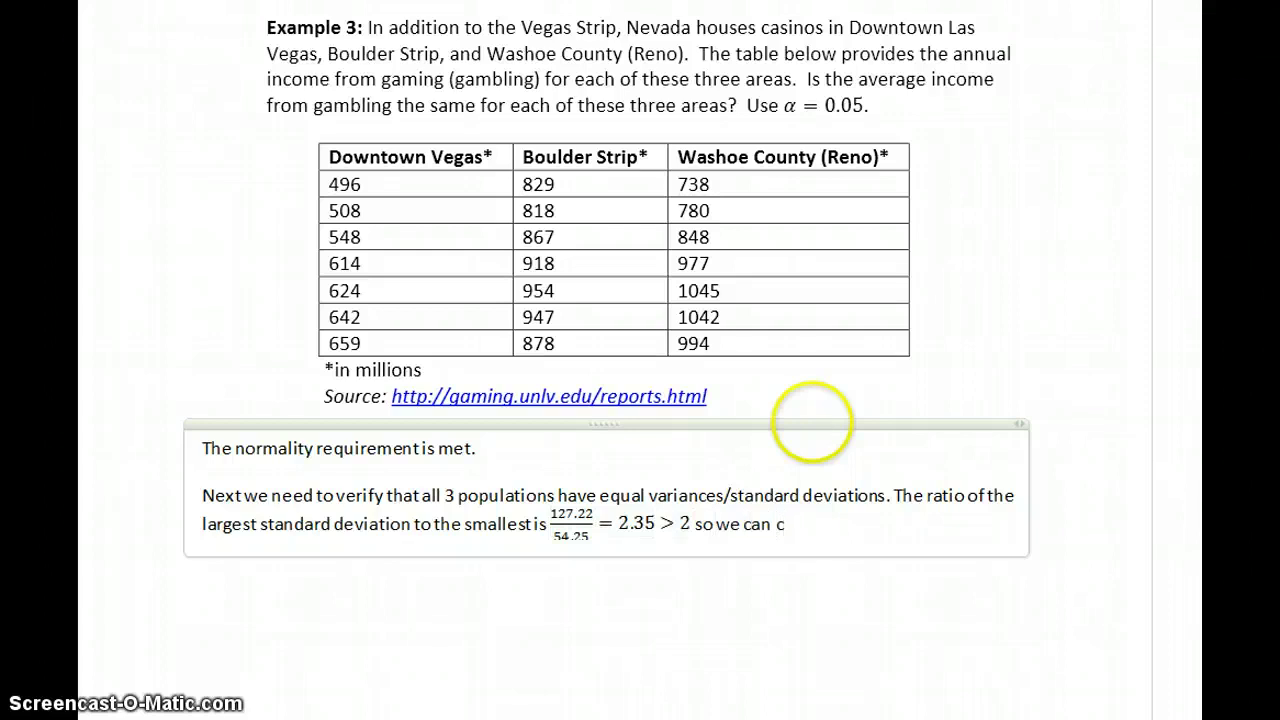
type("annot assume this")
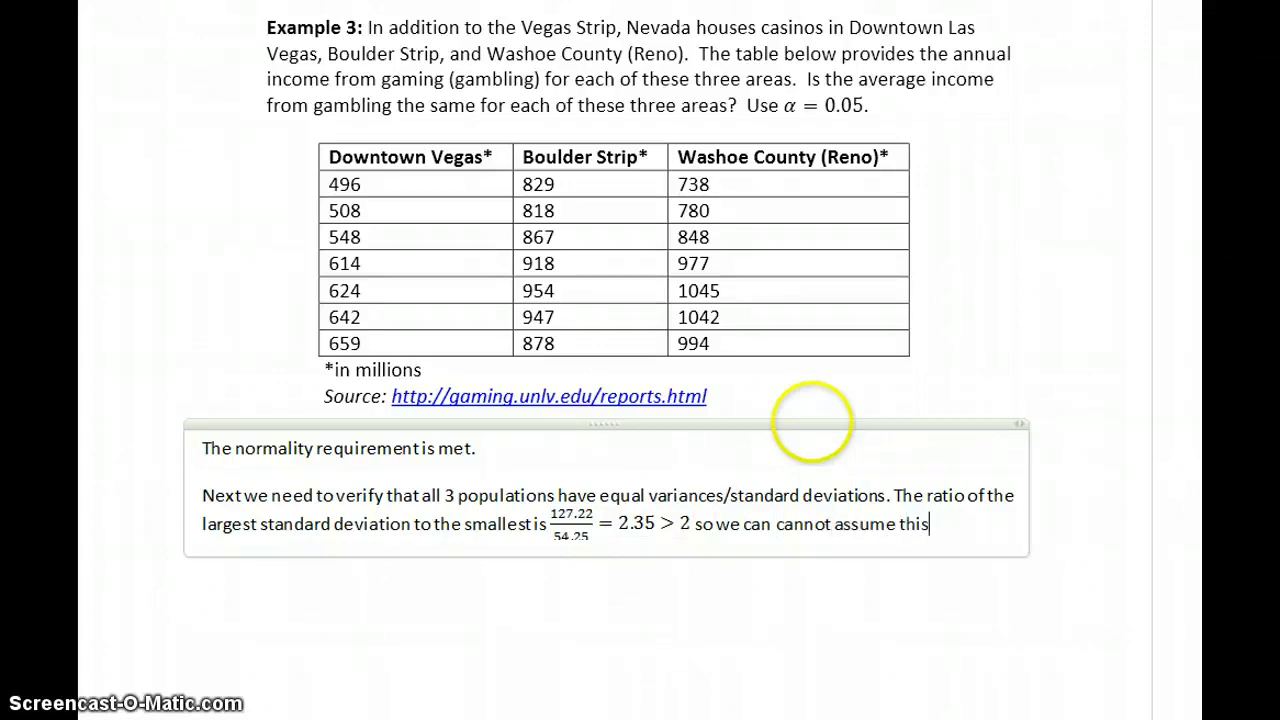
type(" conditions is")
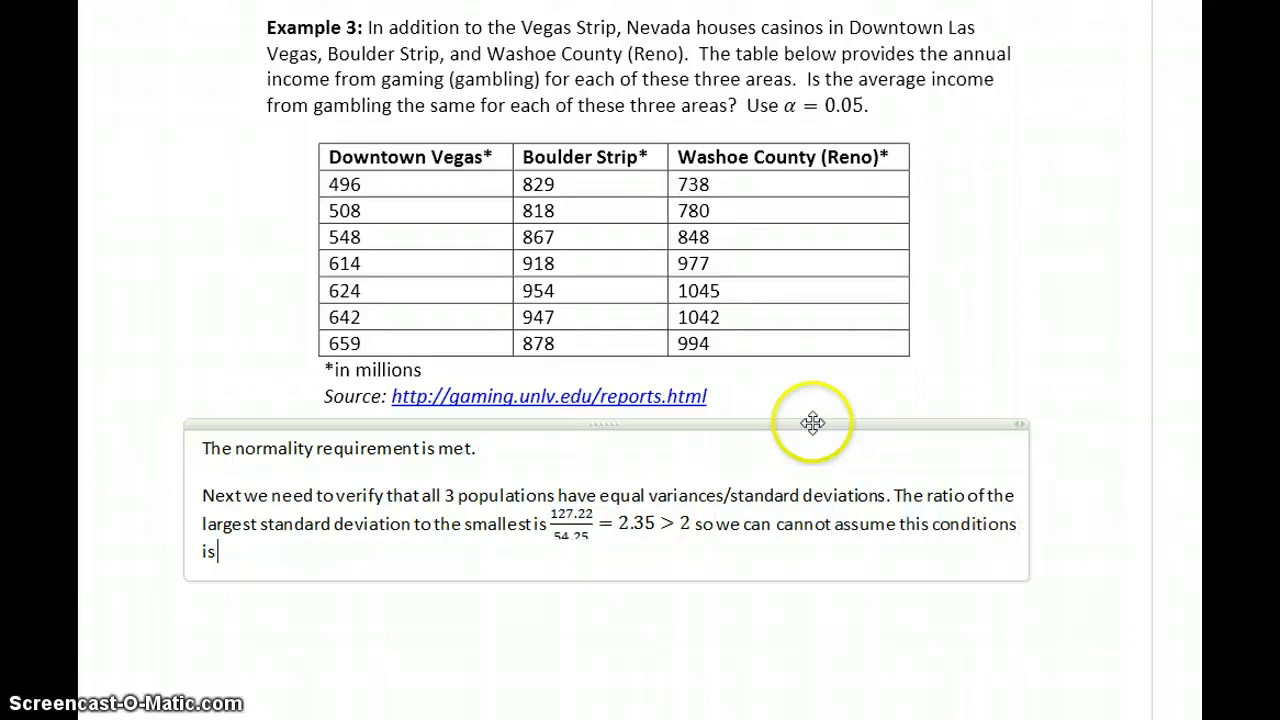
key("BackSpace")
key("BackSpace")
key("BackSpace")
key("BackSpace")
type("is met.")
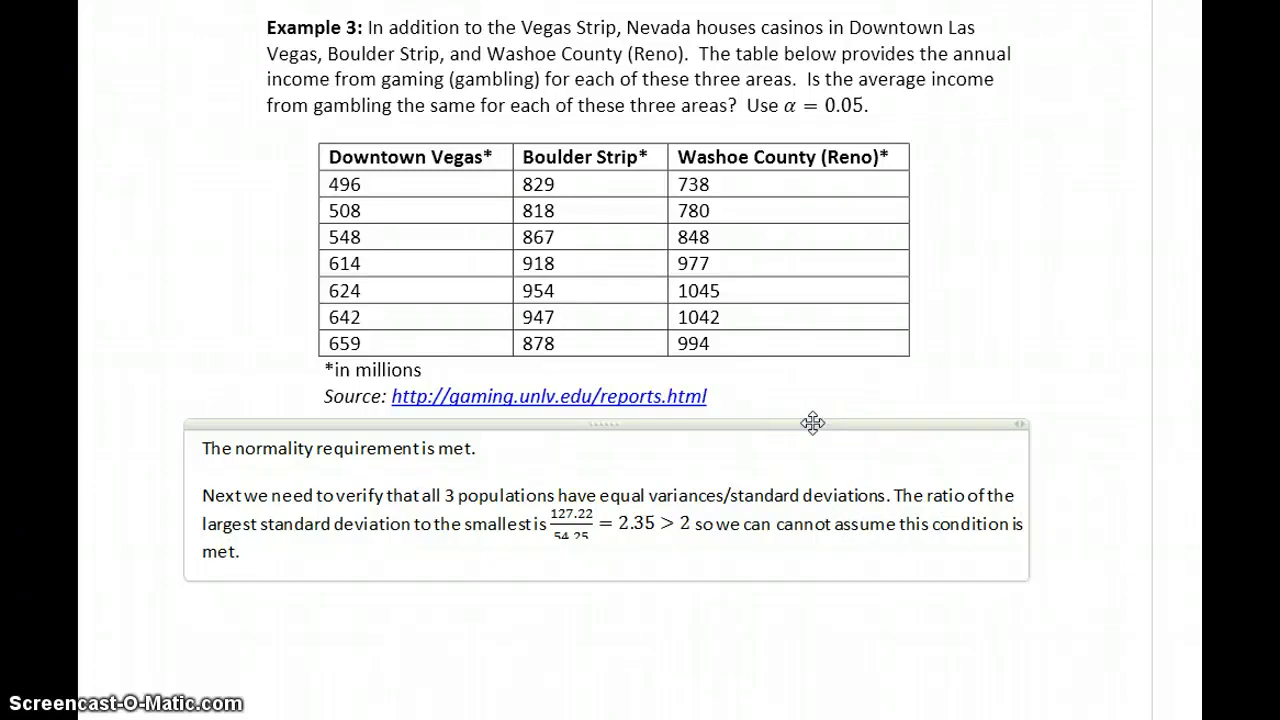
Leave a blank line and begin a new paragraph with "Since the conditions are not met for an ANOVA"
key("Return")
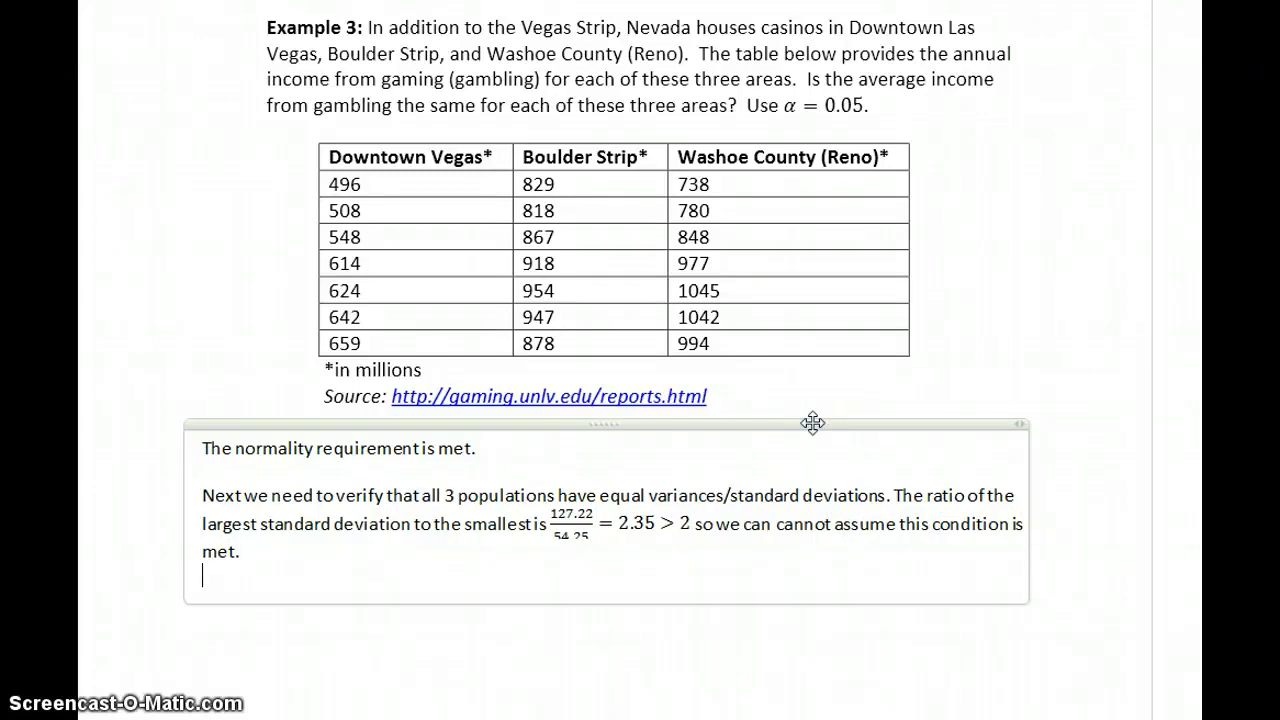
type("Since the conditinos ar")
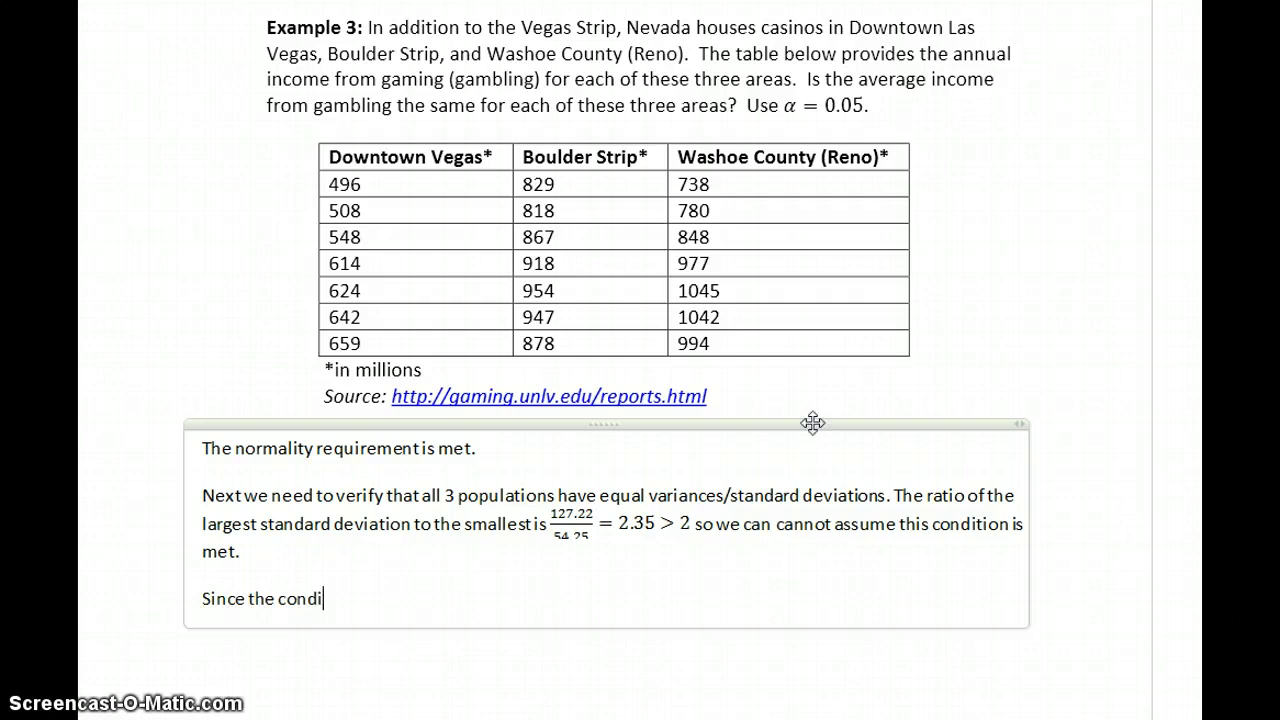
key("BackSpace")
key("BackSpace")
key("BackSpace")
key("BackSpace")
key("BackSpace")
key("BackSpace")
type("ons are not met")
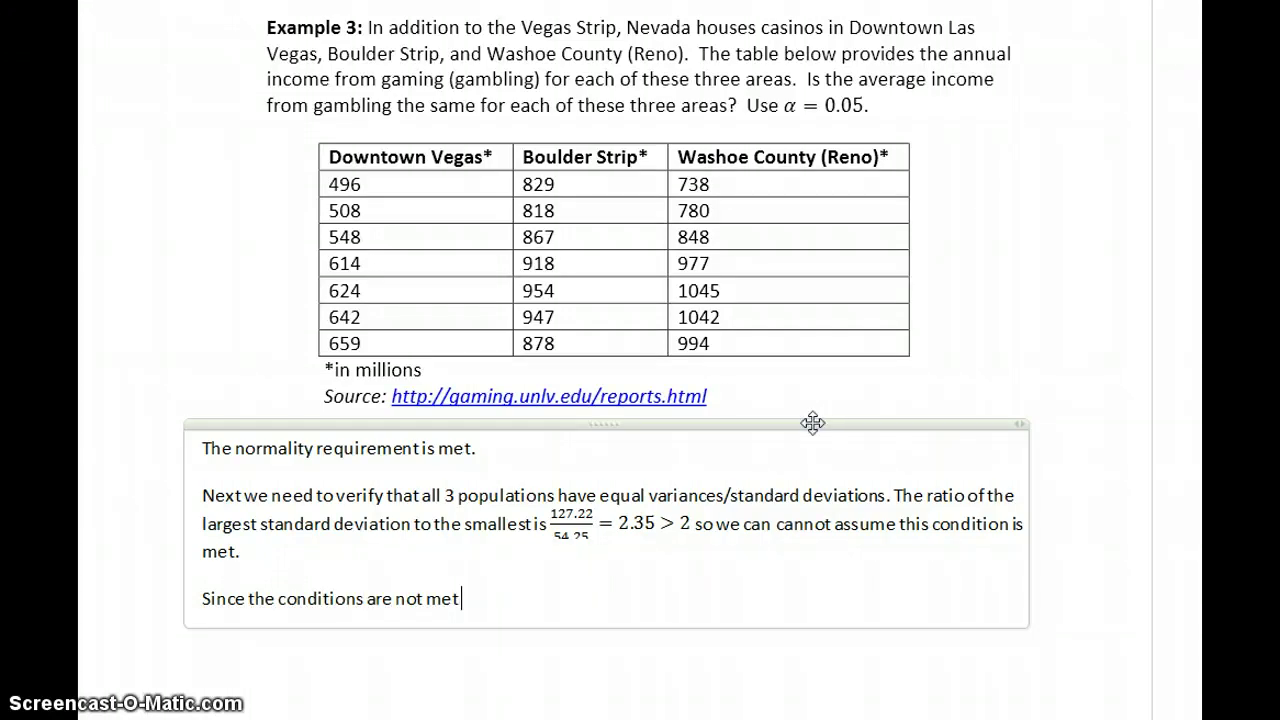
type(" for an ANOVA")
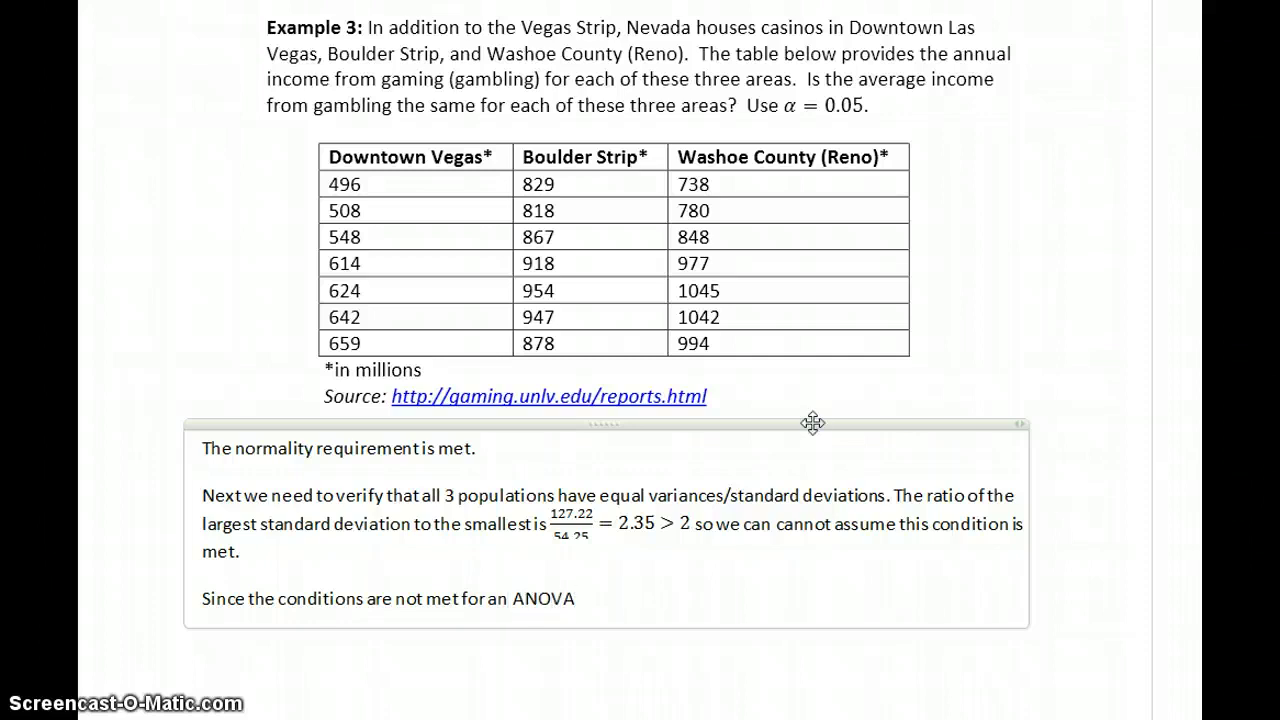
Complete the sentence with "we will use the Kruskal-Wallis test to test the following hypotheses:" and leave a blank line below it
type(" we will use the Krus")
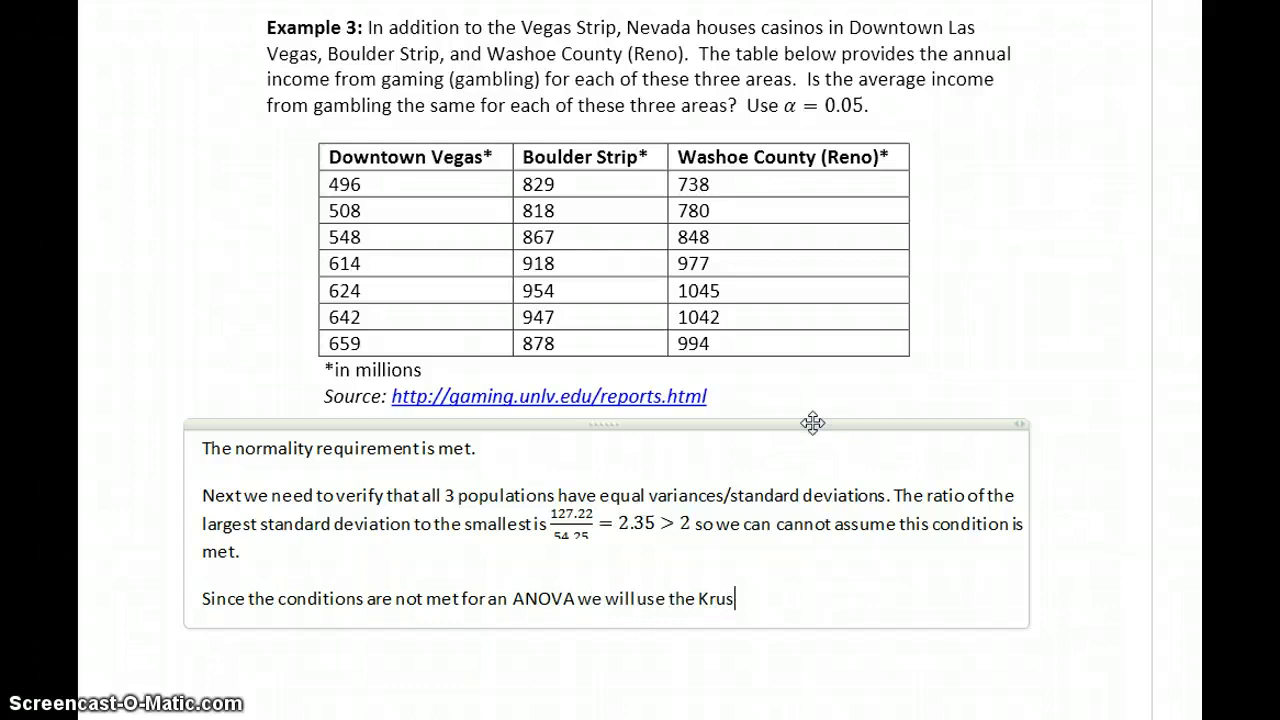
type("kal-Wallis ")
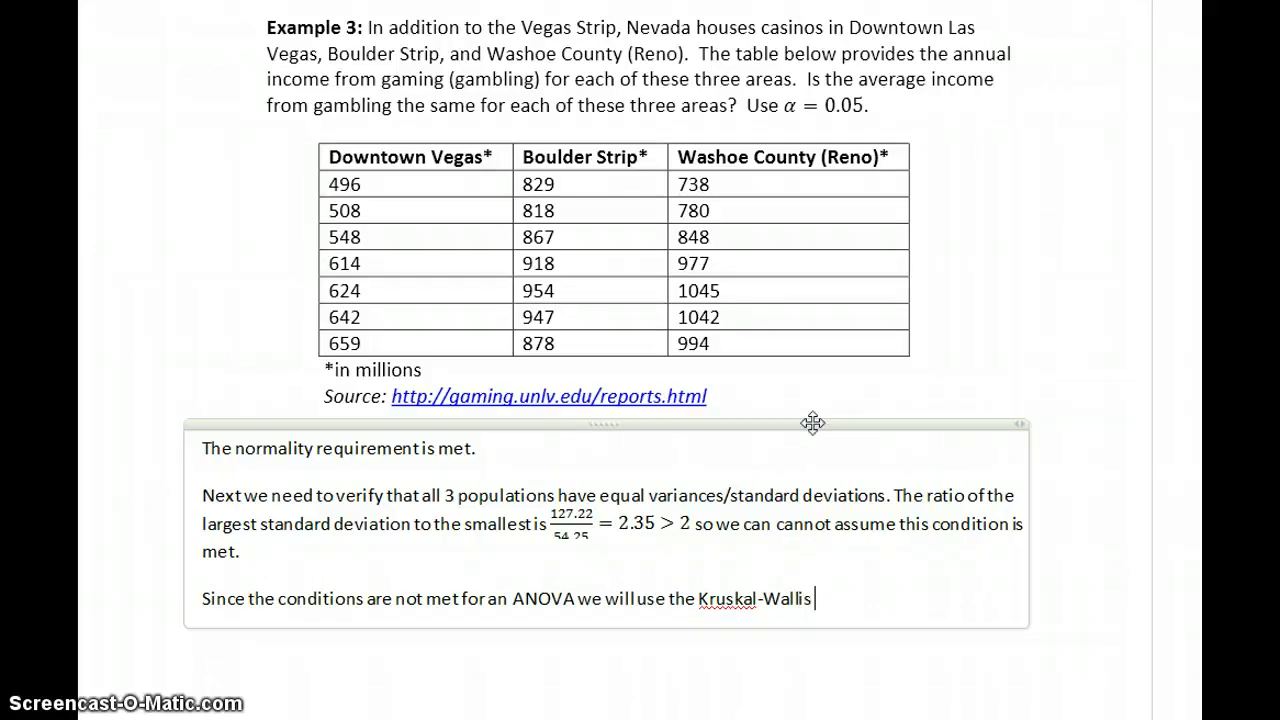
type("test to test t")
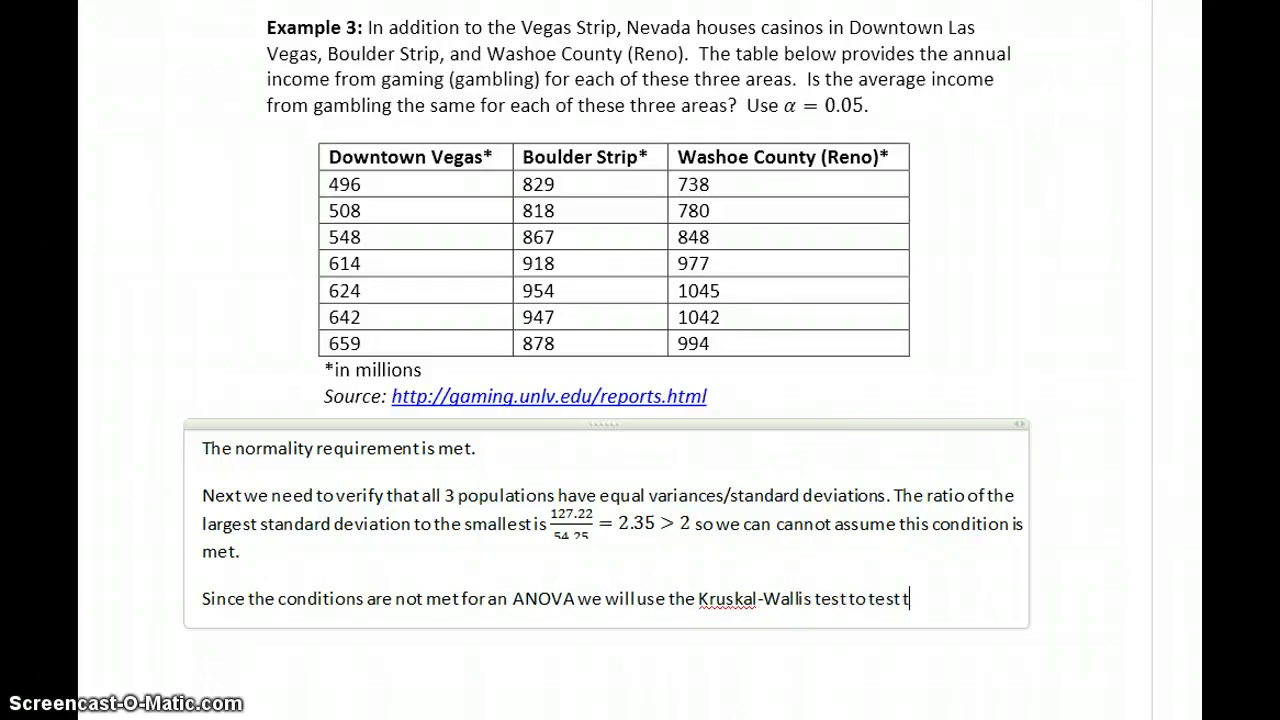
type("he following hypotheses")
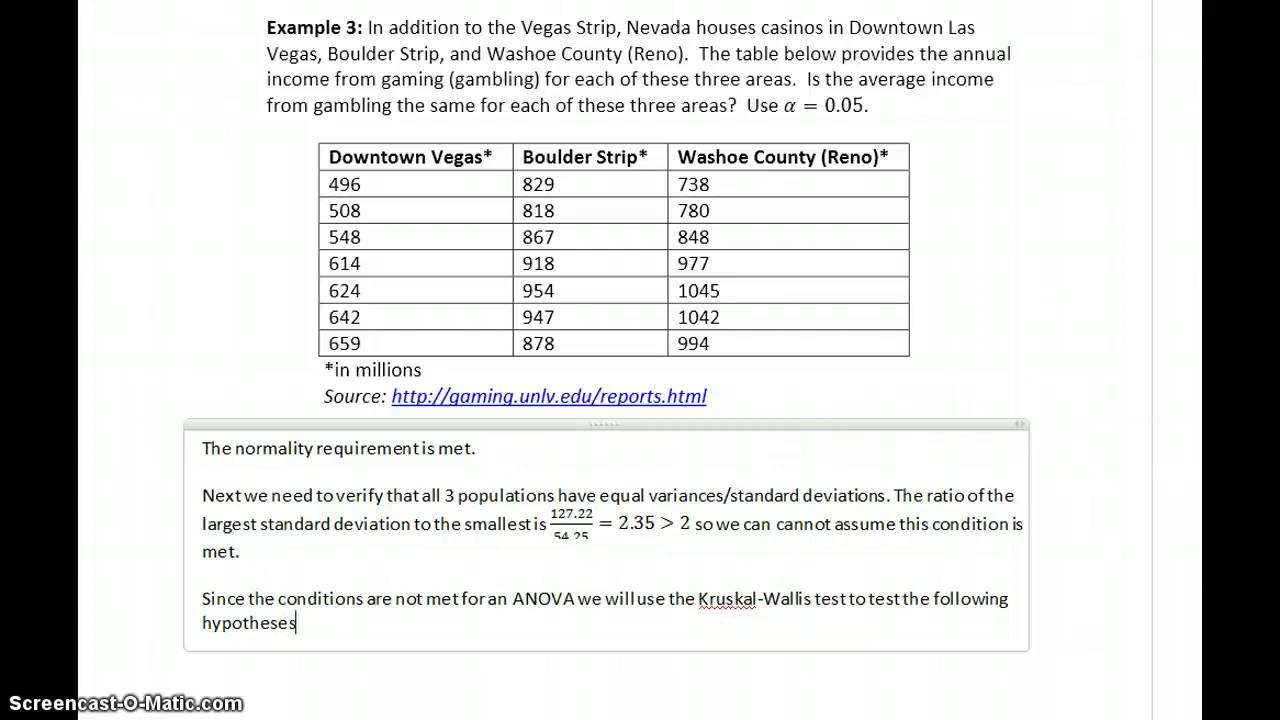
scroll(640, 360, "down", 4)
type(":")
key("Return")
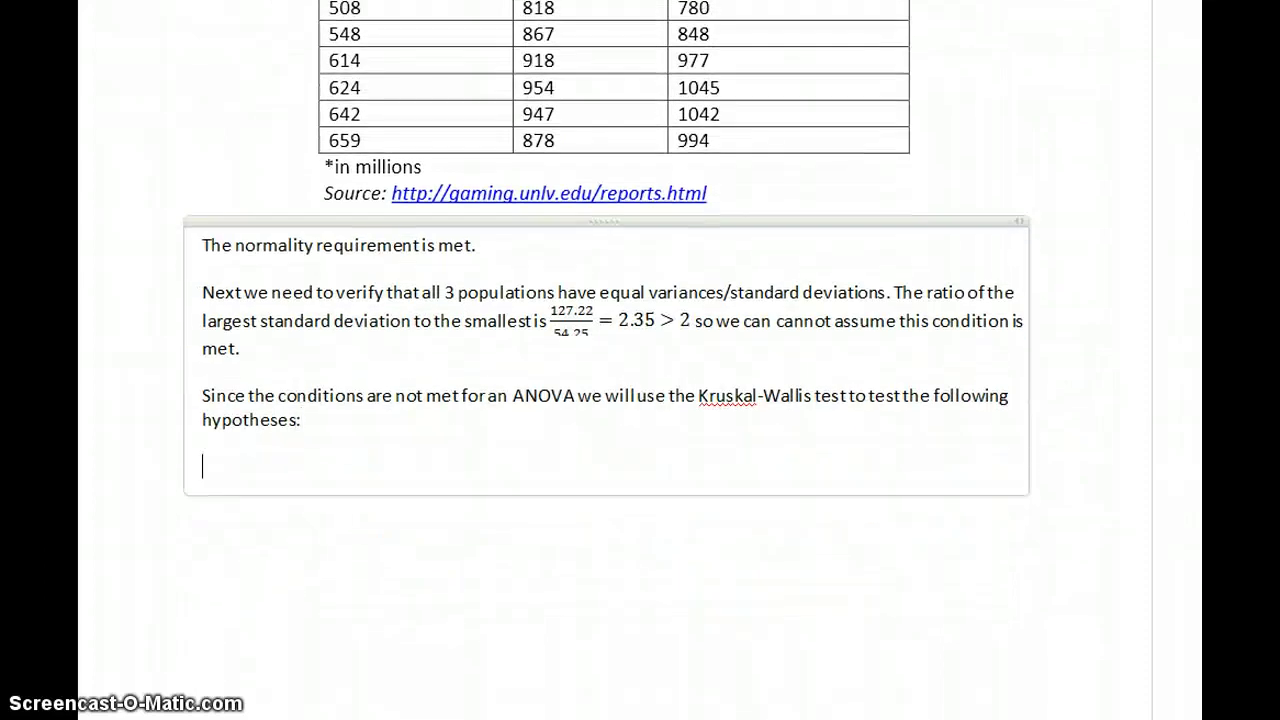
Write the null hypothesis as an equation, H₀: m₁ = m₂ = m₃, with subscripts and a lowercase m throughout, and start a new line
key("alt+equal")
type("H_0:")
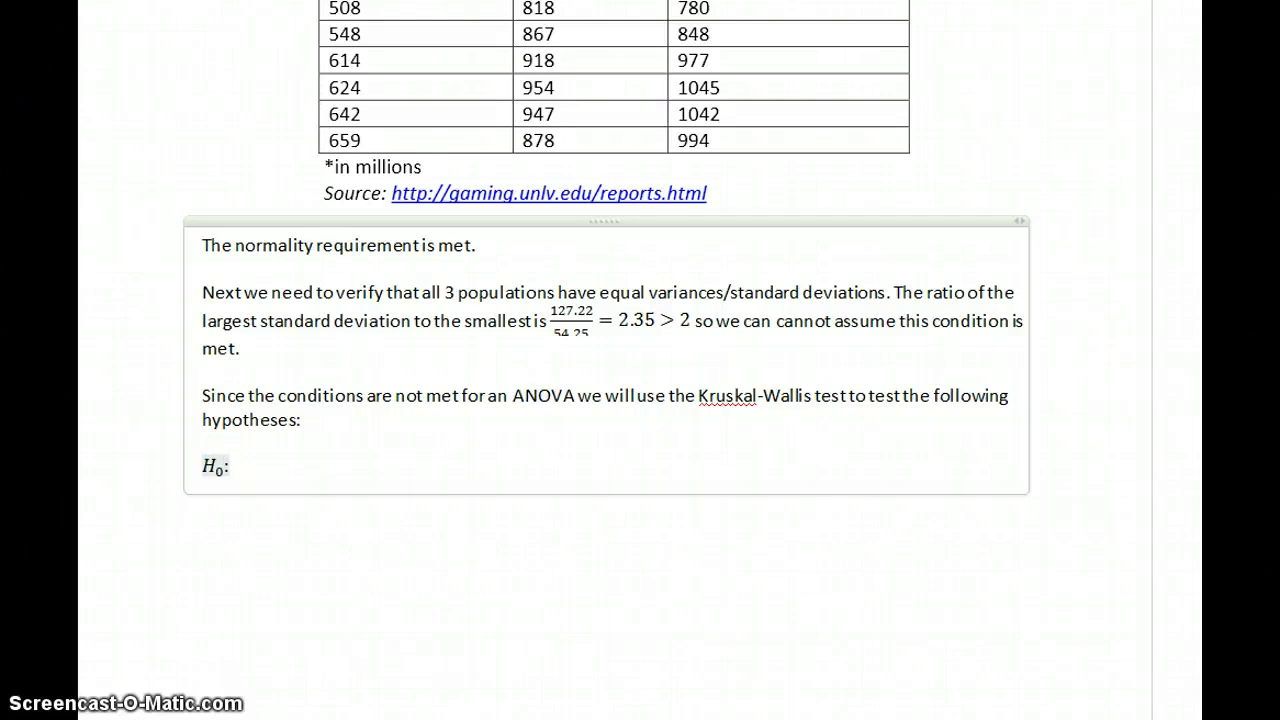
type("m_1 = m")
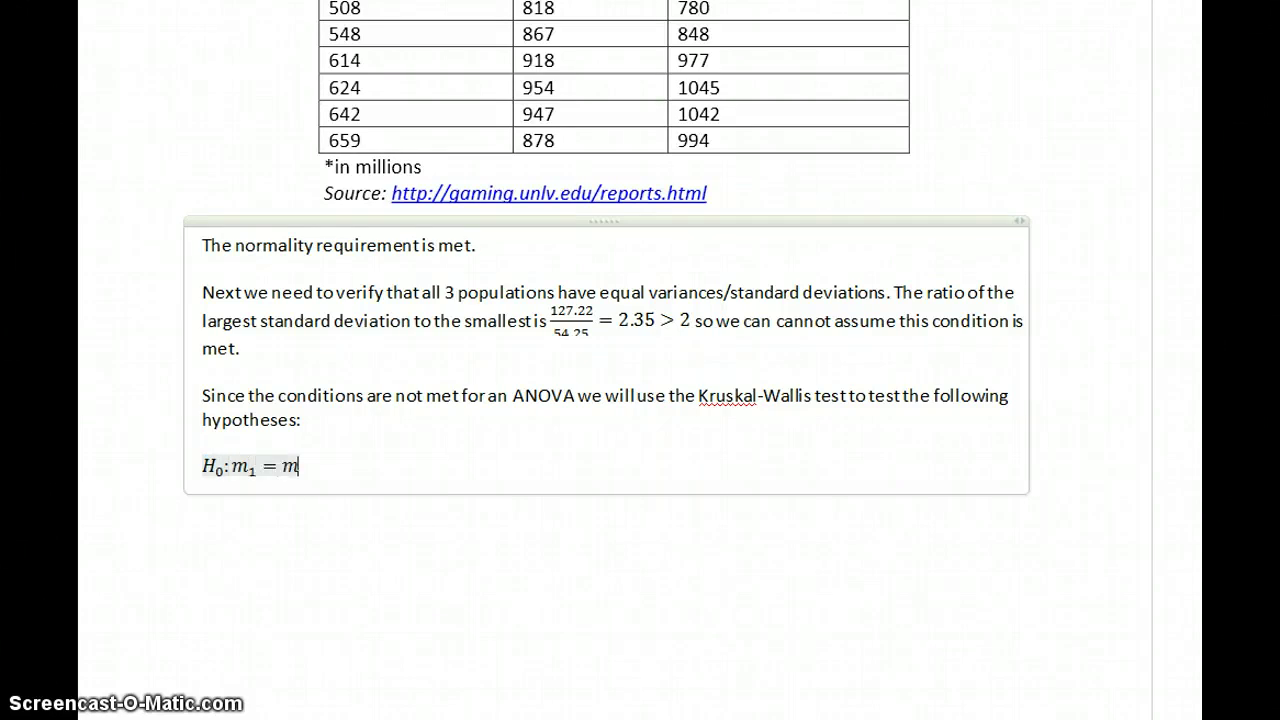
type("_2 = M_3")
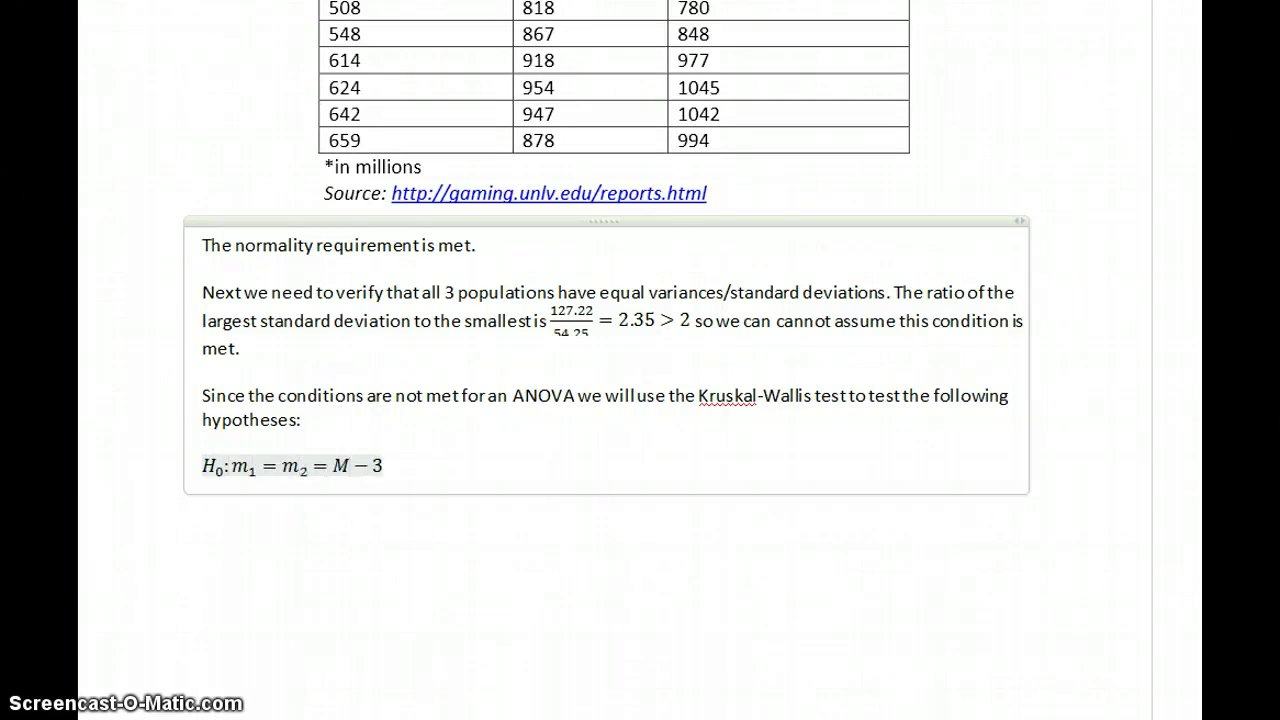
key("BackSpace")
key("BackSpace")
key("BackSpace")
type("m_3")
key("Right")
key("Return")
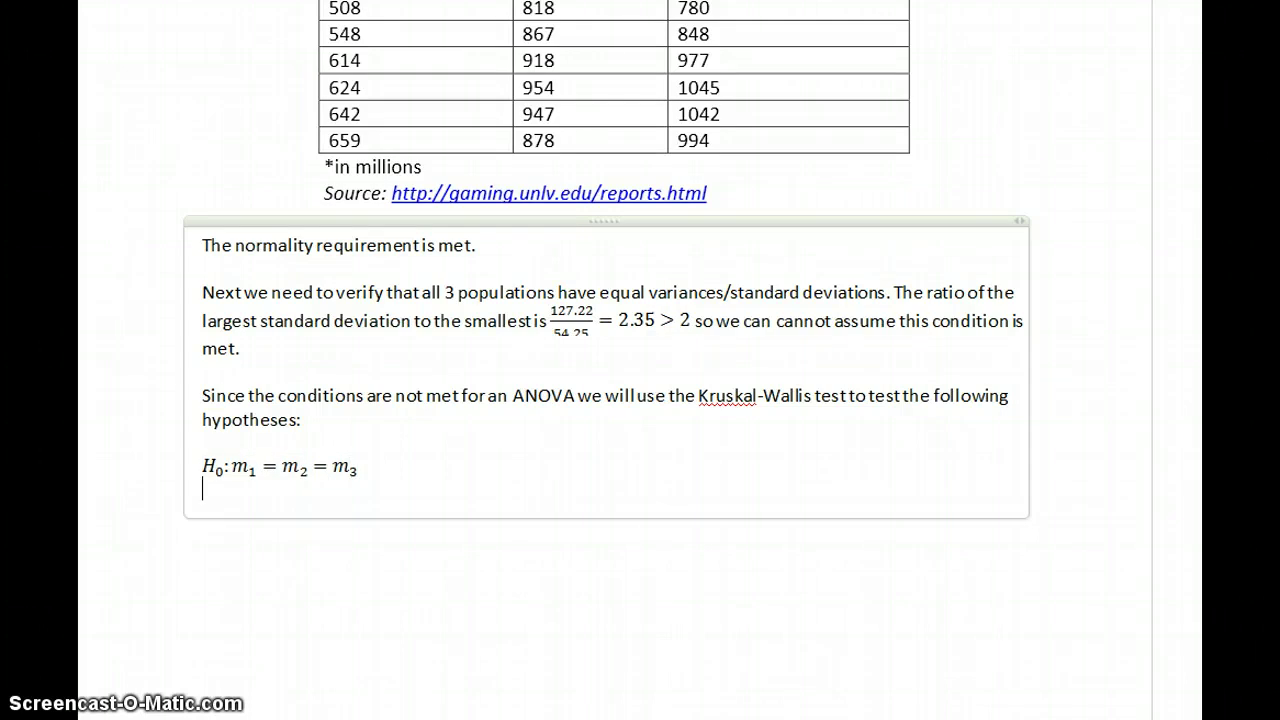
Write the alternative hypothesis as Hₐ in equation format followed by "At least 1 population median is different", and leave a blank line below
key("alt+equal")
type("H_a:")
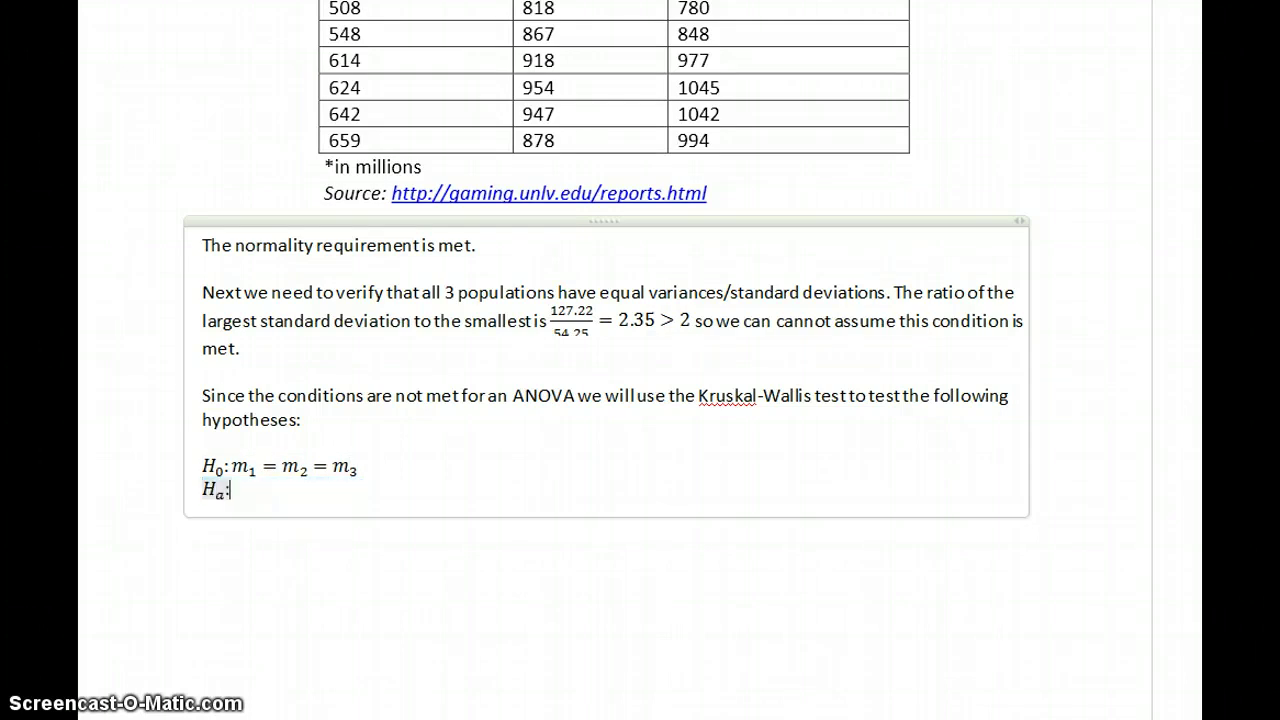
key("Right")
type("At least")
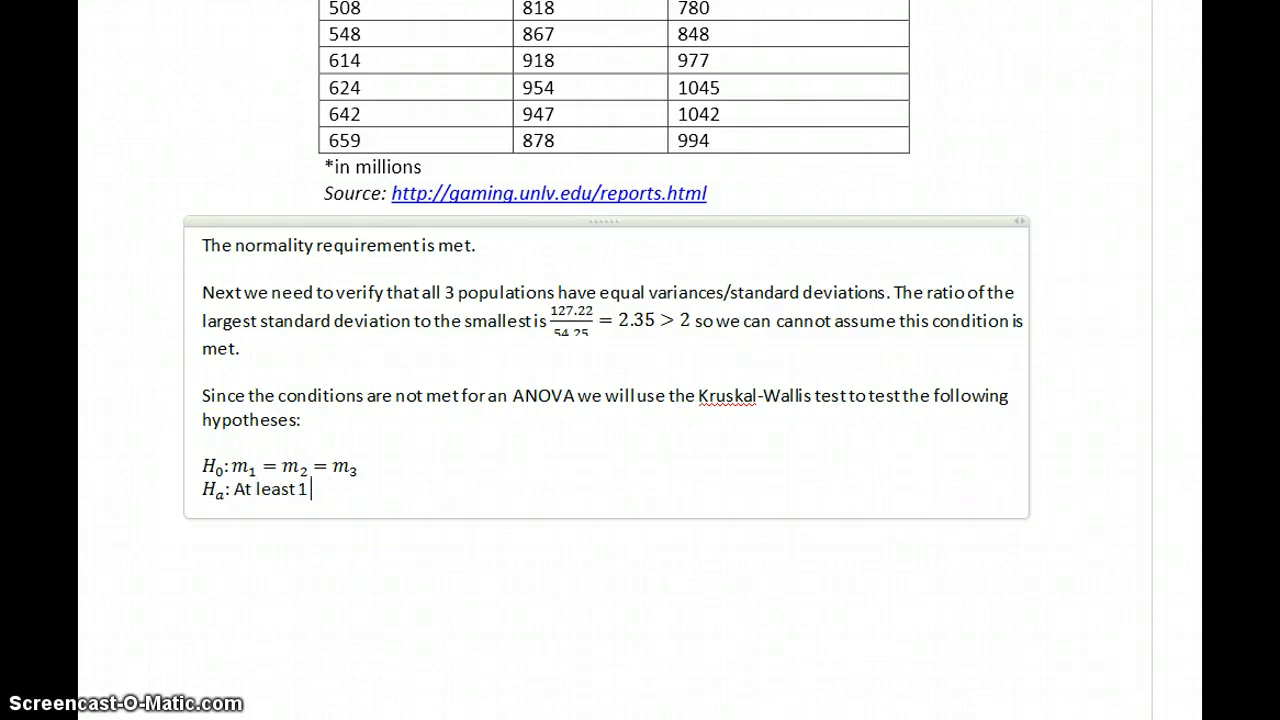
type(" 1 population median")
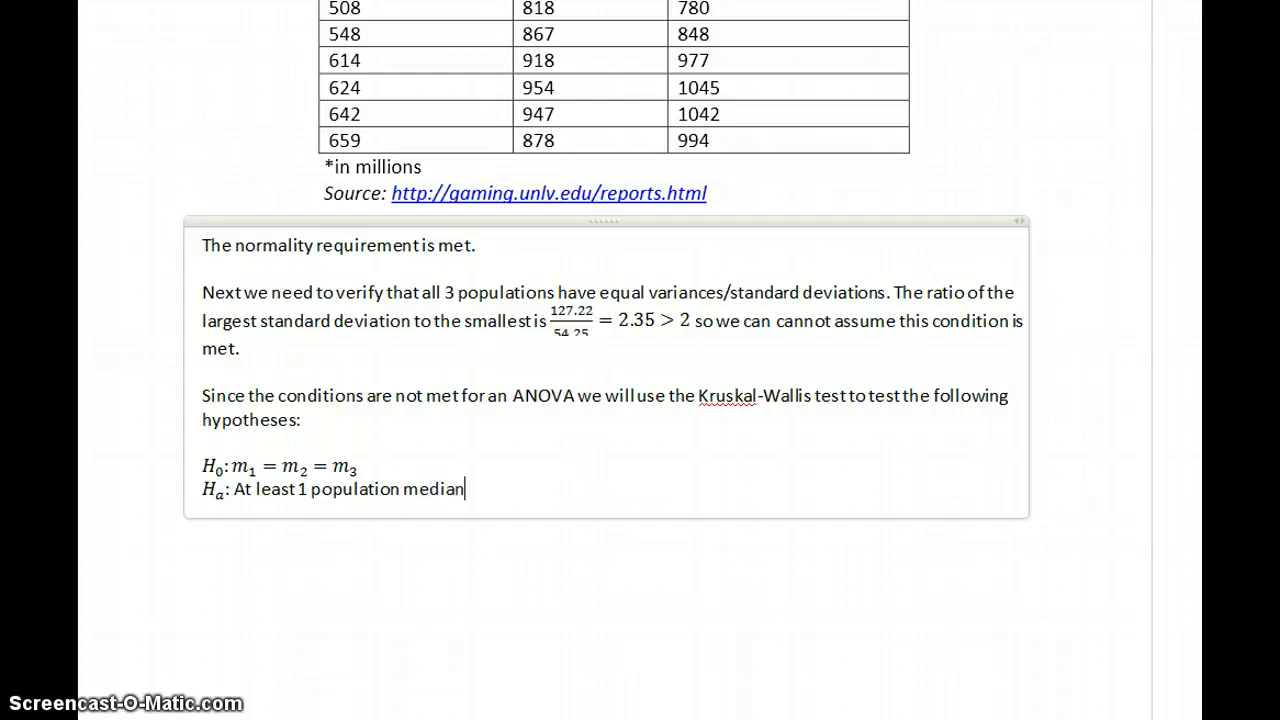
type(" is differen")
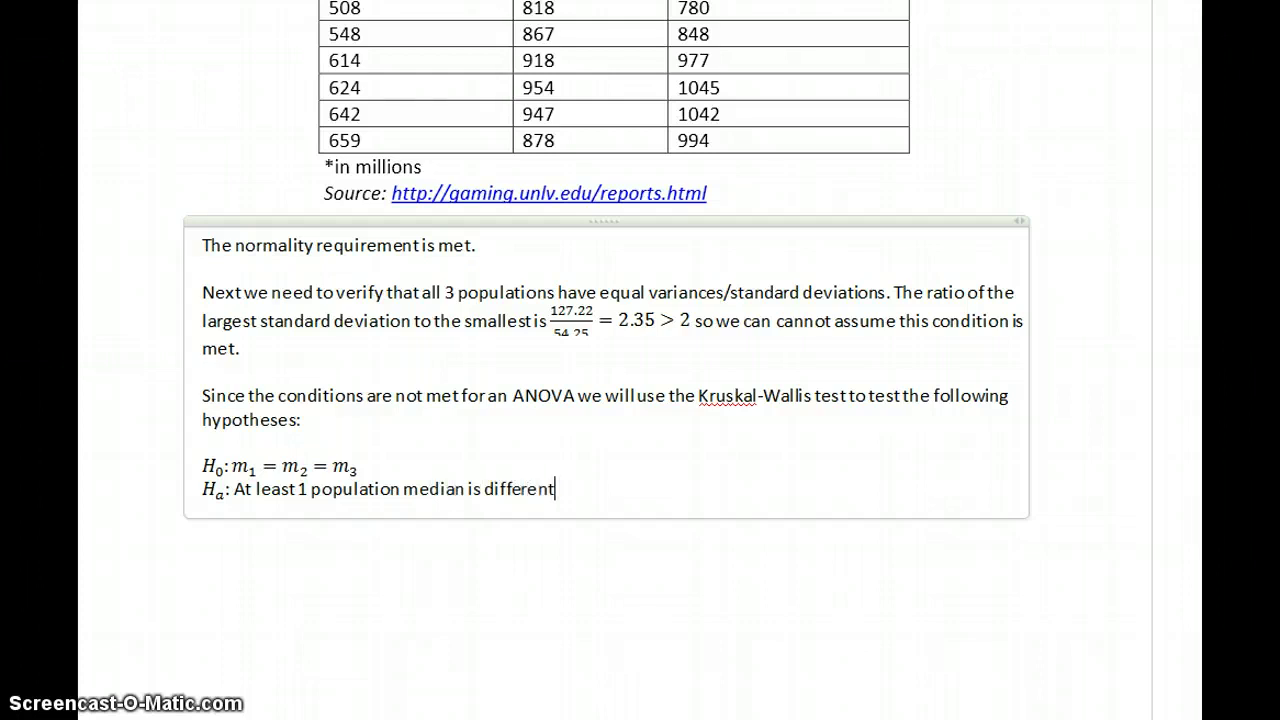
type("t")
key("Return")
key("Return")
Switch to StatCrunch, run a Kruskal-Wallis test comparing var1, var2 and var3, and move the results window up so all of it is visible
key("alt+Tab")
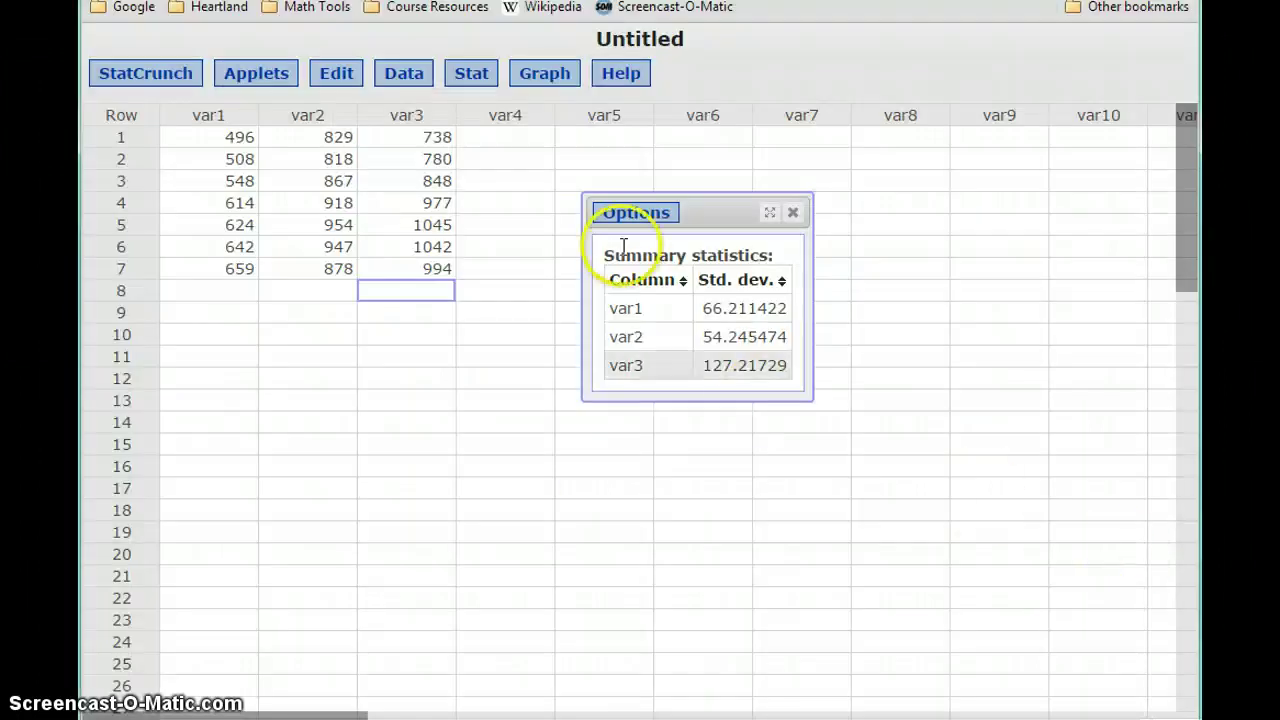
left_click(472, 76)
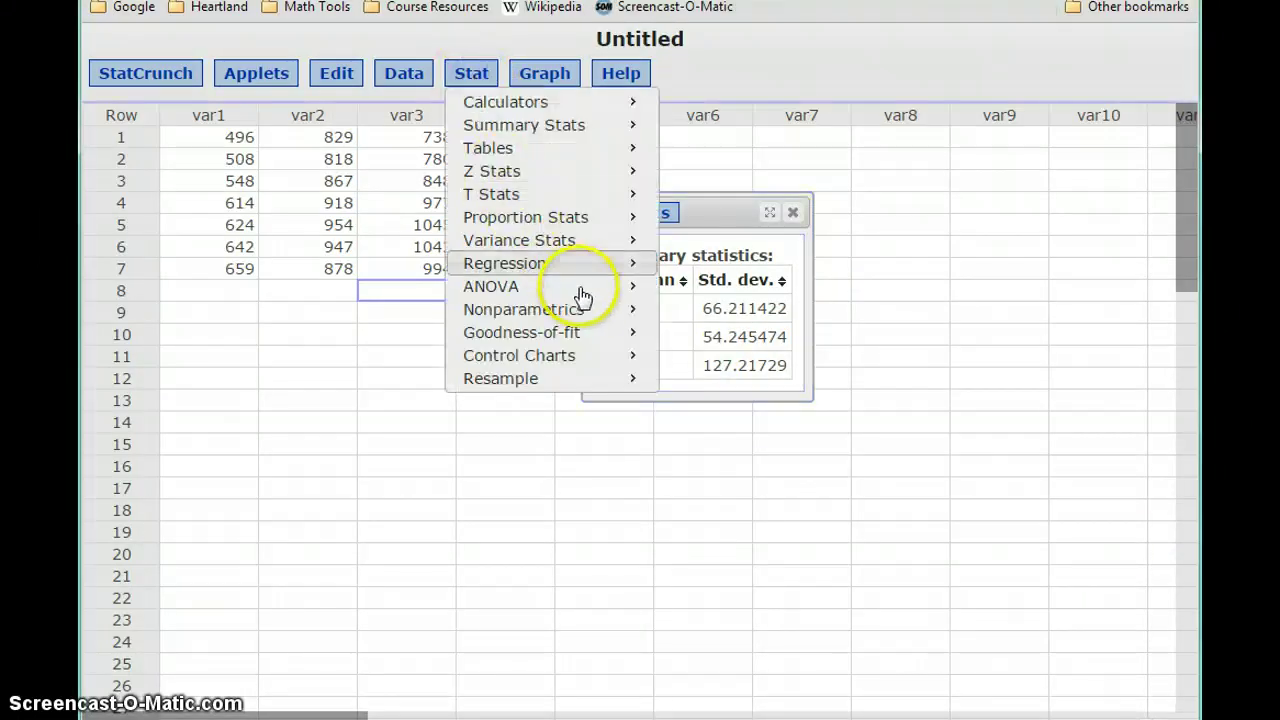
mouse_move(591, 306)
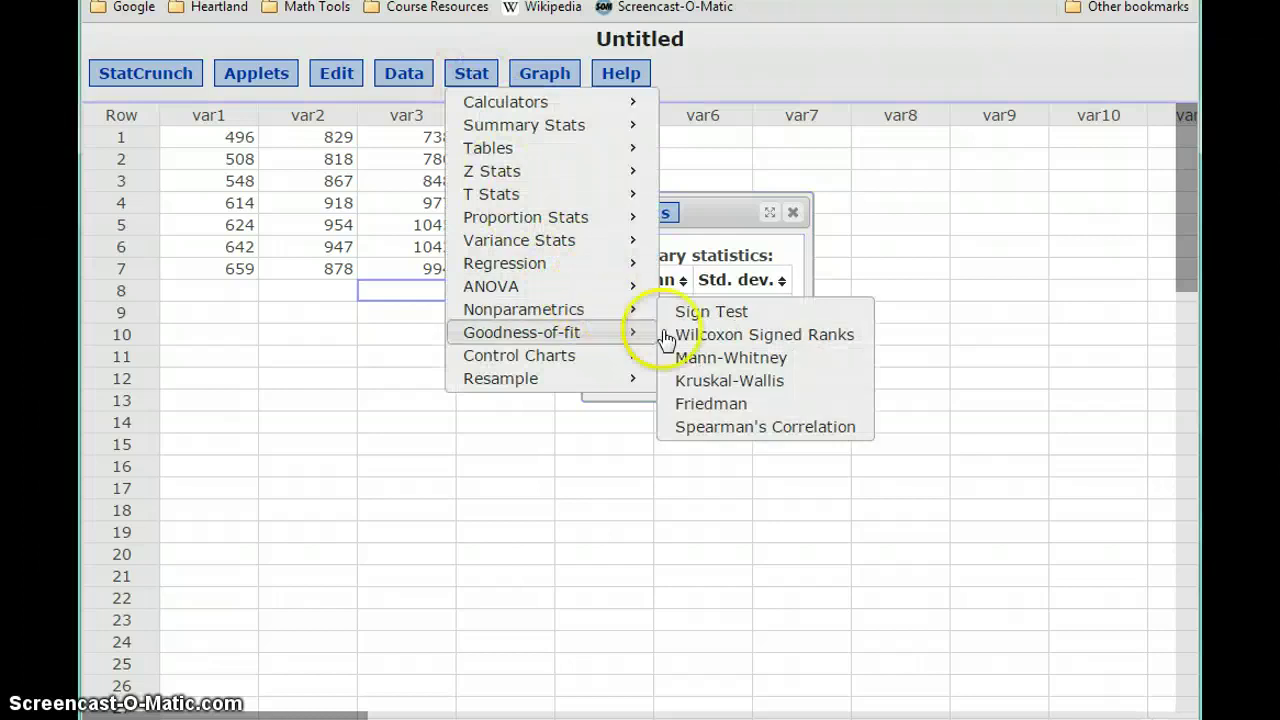
left_click(728, 380)
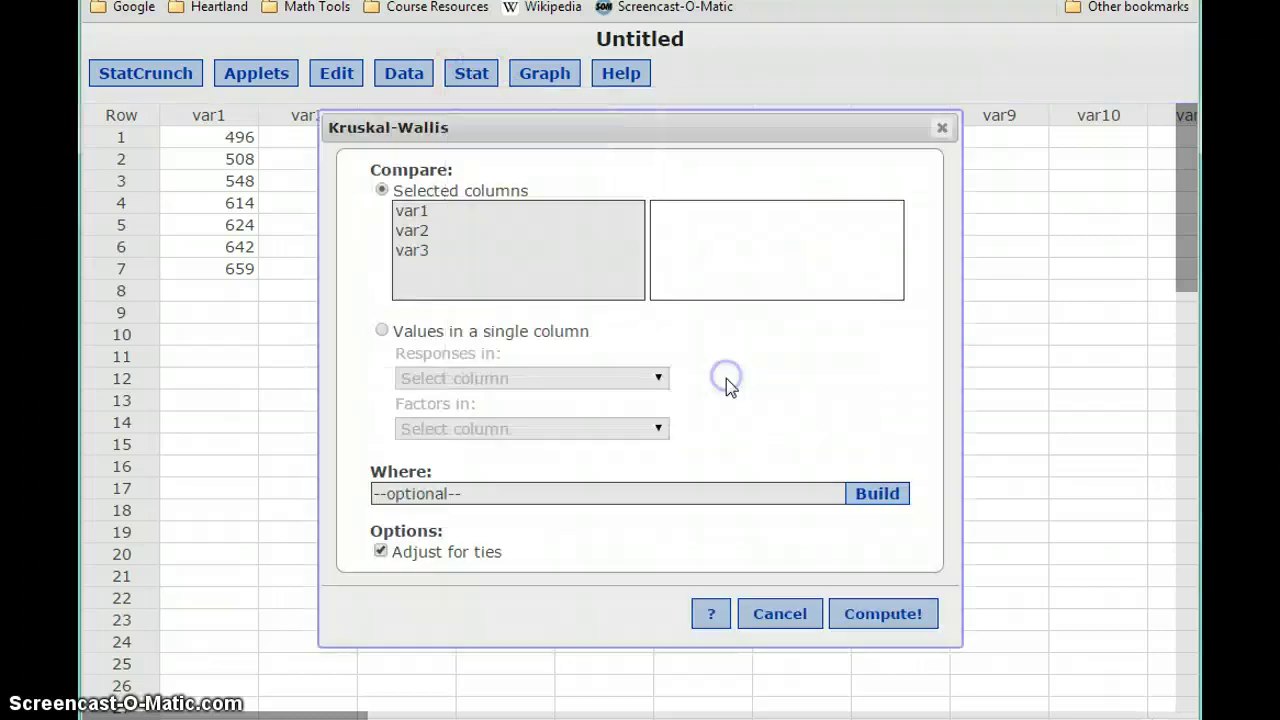
left_click(418, 250, "shift")
left_click(878, 616)
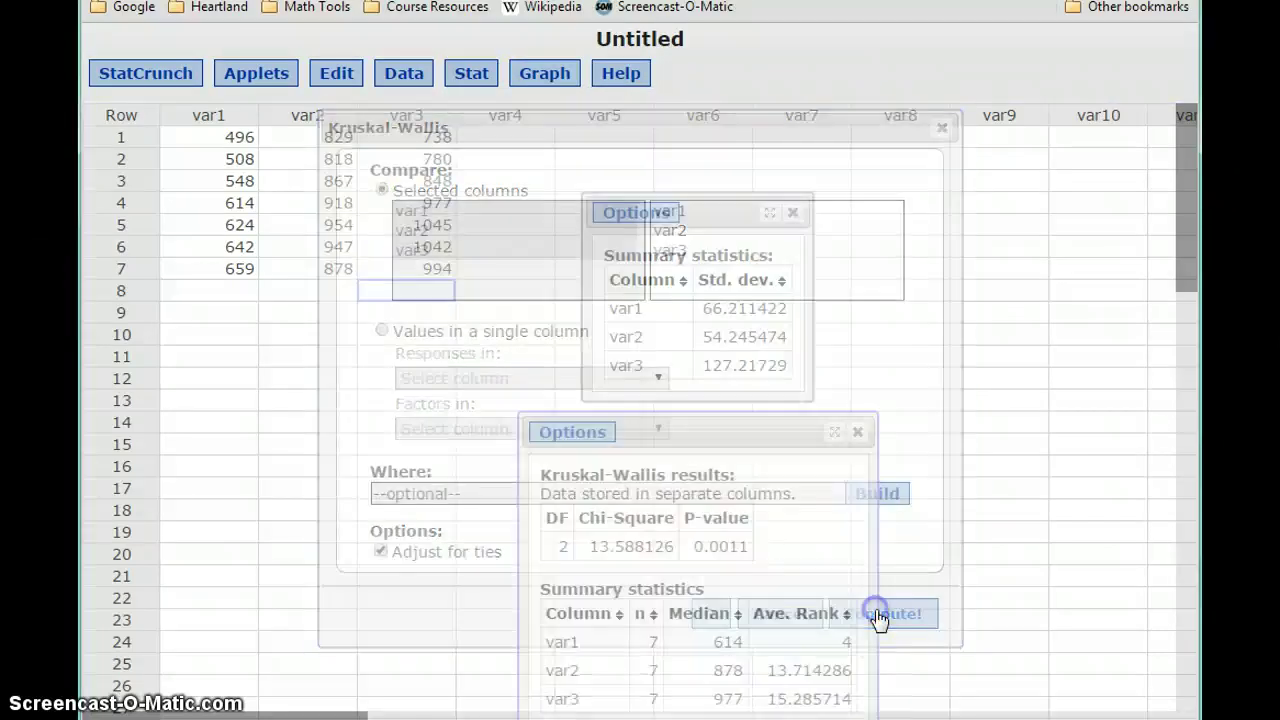
left_click_drag(737, 440, 691, 151)
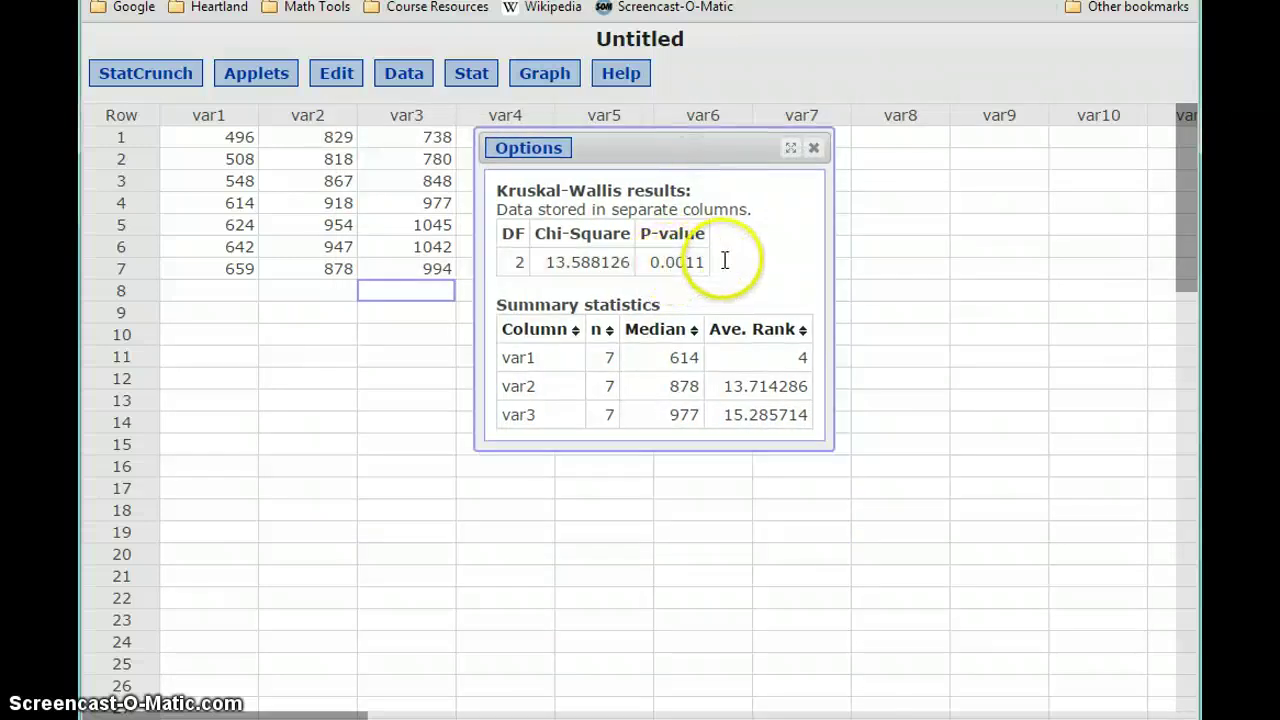
Switch to OneNote and write "Our p-value is 0.0011" below the hypotheses, followed by < α = 0.05 in equation format
key("alt+Tab")
type("Our p")
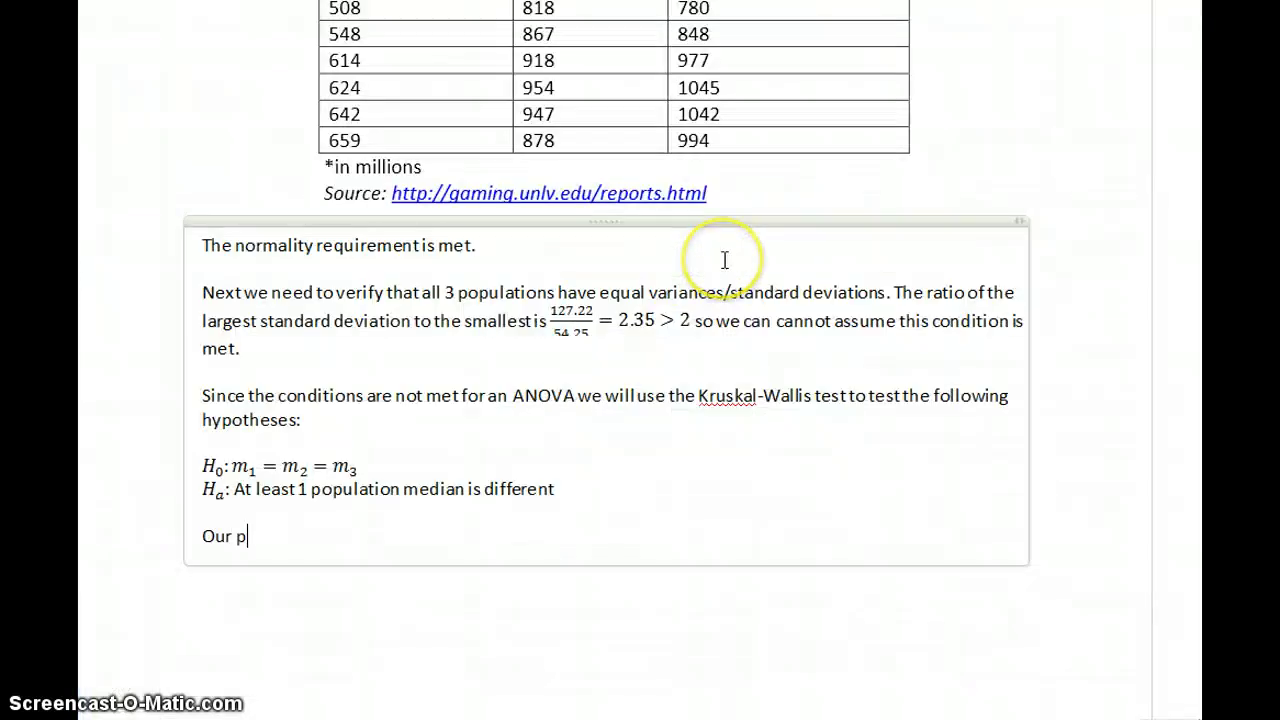
type("-value si")
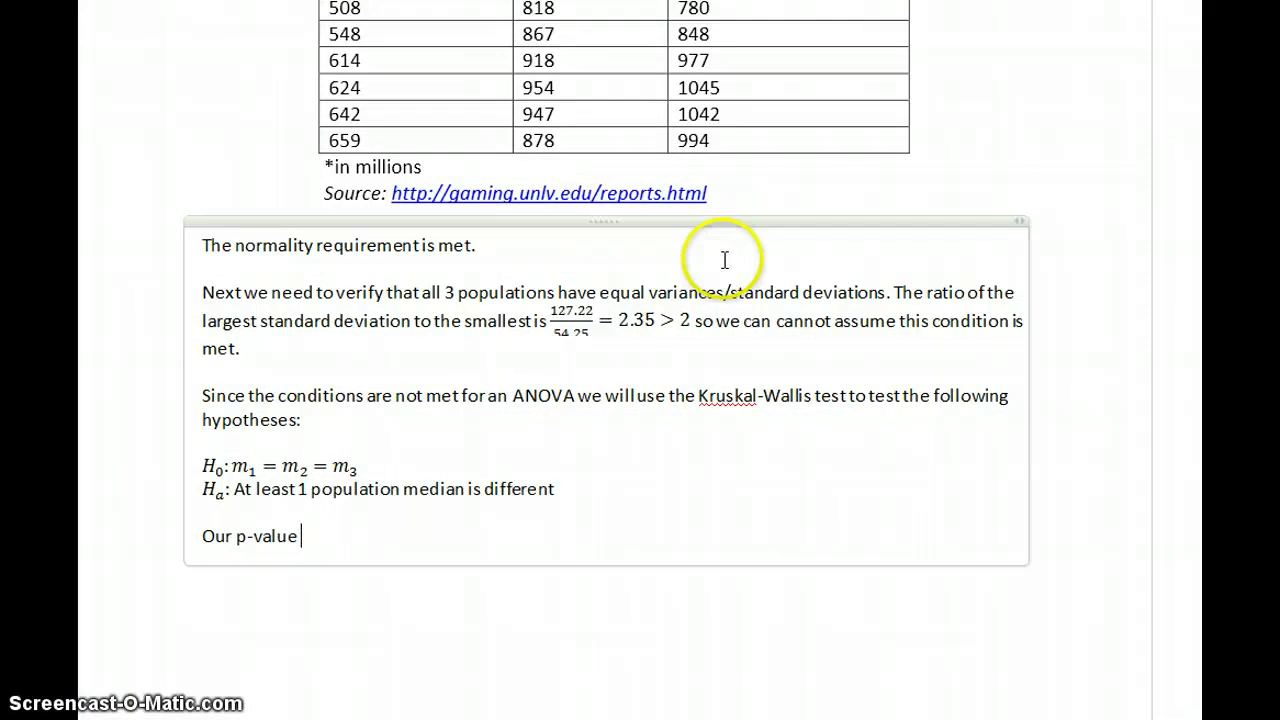
key("BackSpace")
key("BackSpace")
type("is 0.0011")
key("alt+equal")
type("<")
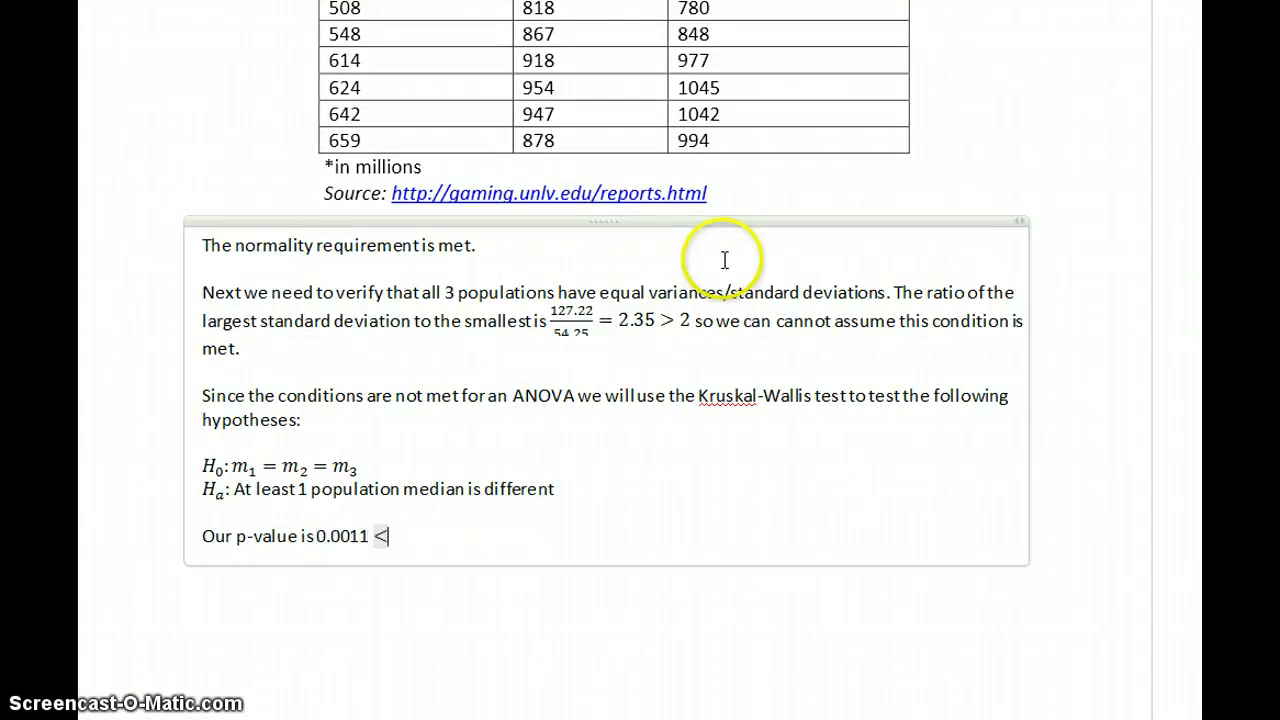
type("\\alp")
key("BackSpace")
type("lph")
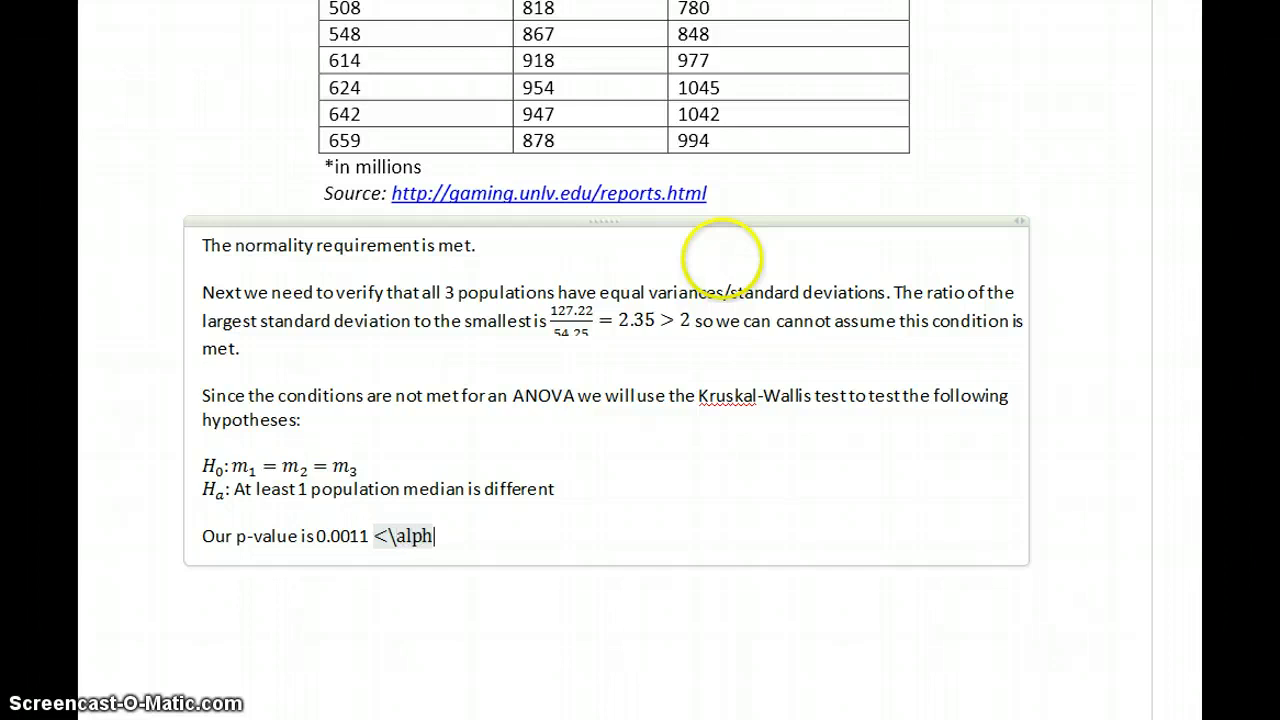
type("a =0.05")
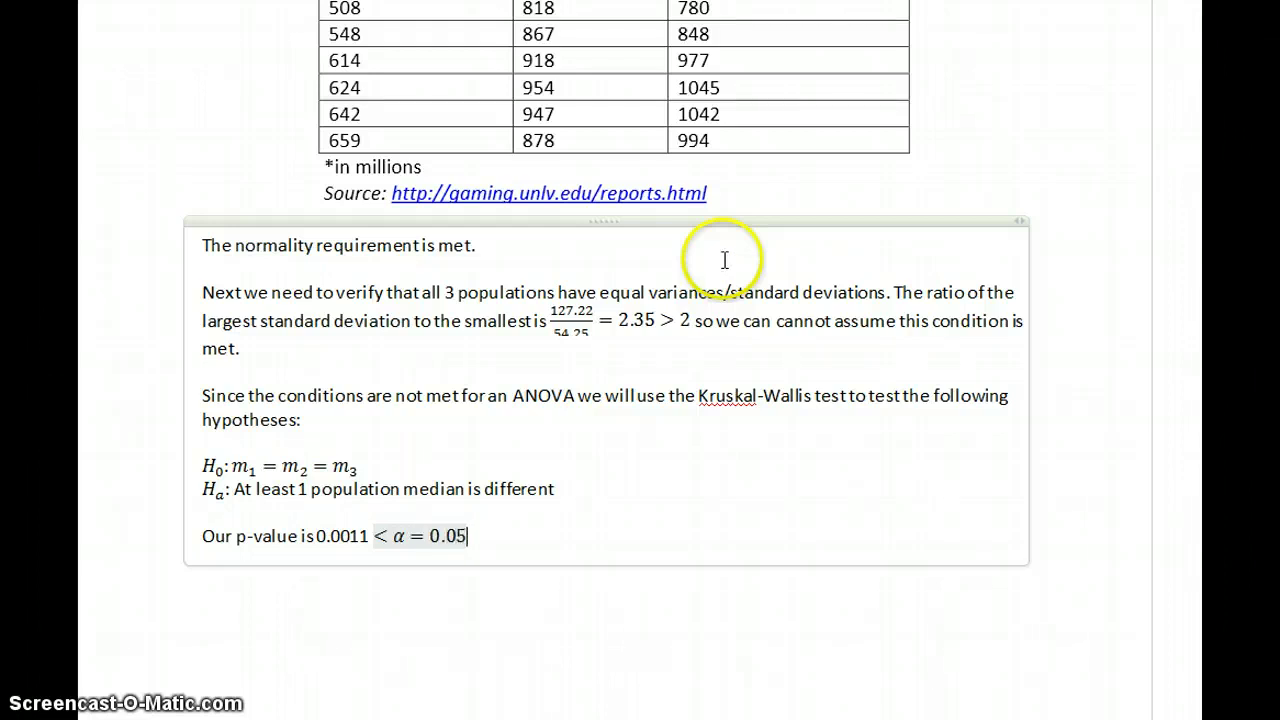
Continue with "so we reject H₀. There is sufficient evidence to conclude that the", putting H₀ in equation format with a subscript
key("Right")
type("so we")
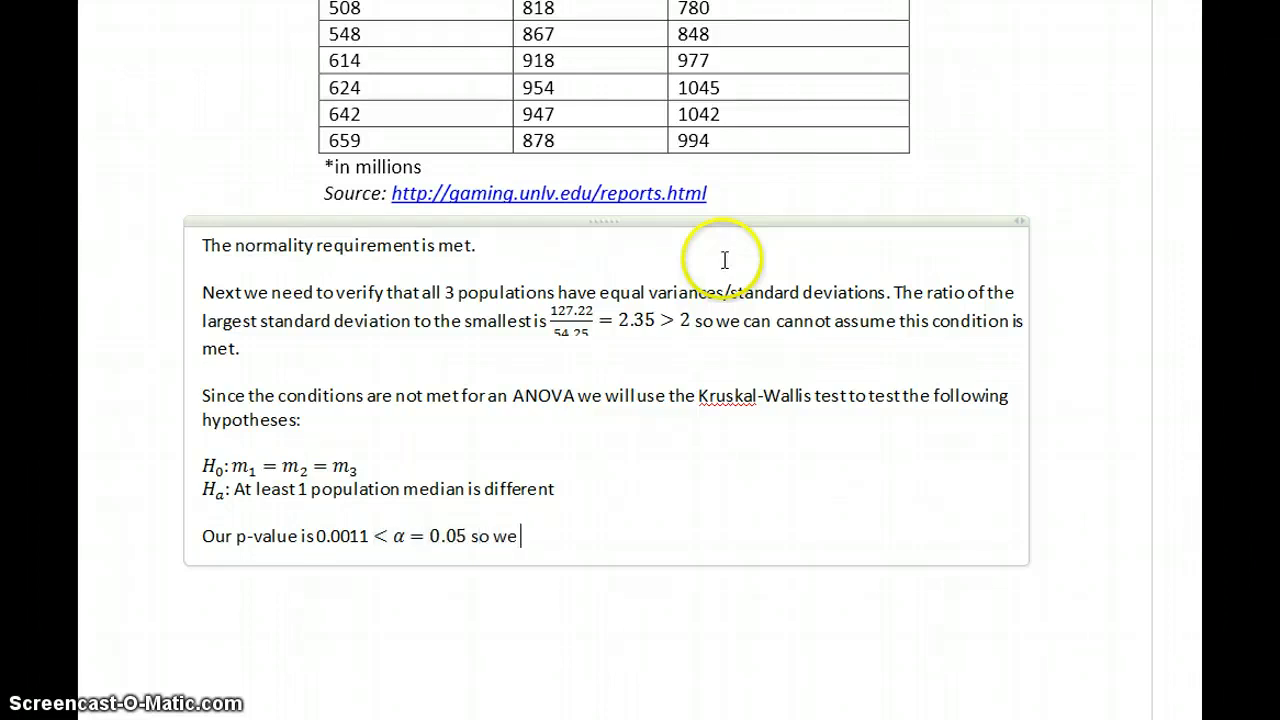
type(" reject")
key("alt+equal")
type("H_")
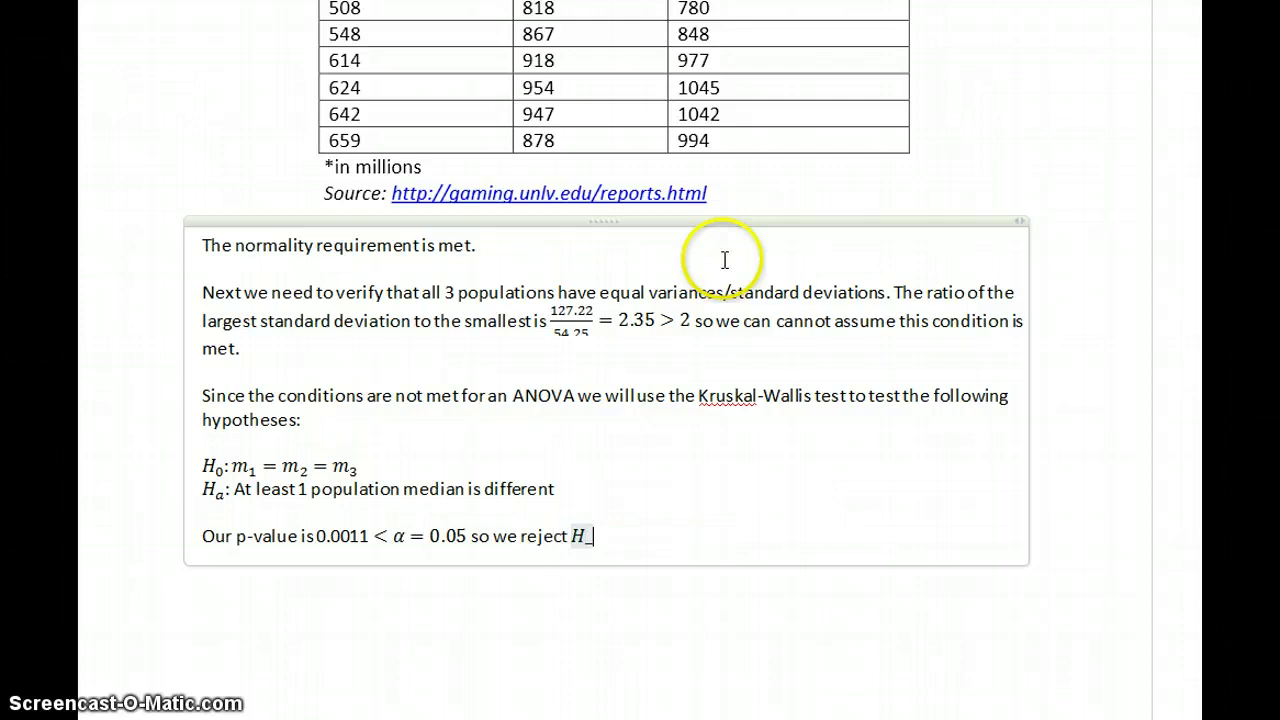
type("0 . There is sufficient eviden")
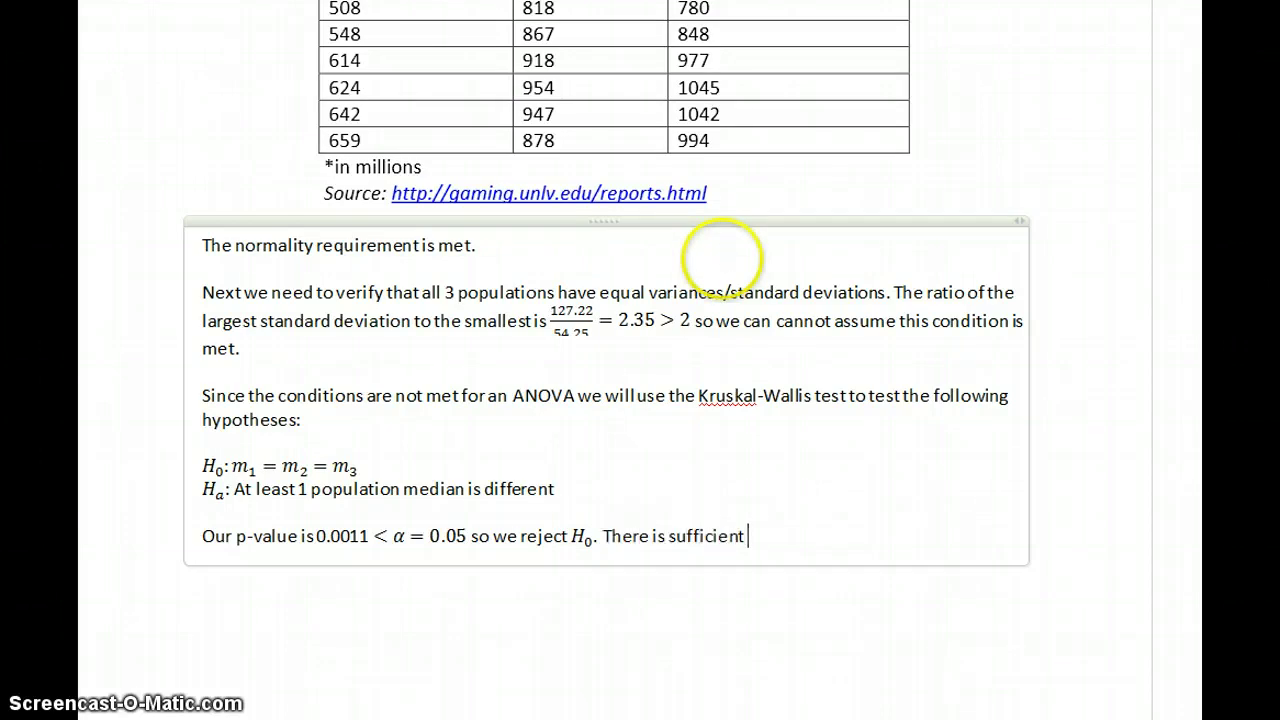
key("BackSpace")
key("BackSpace")
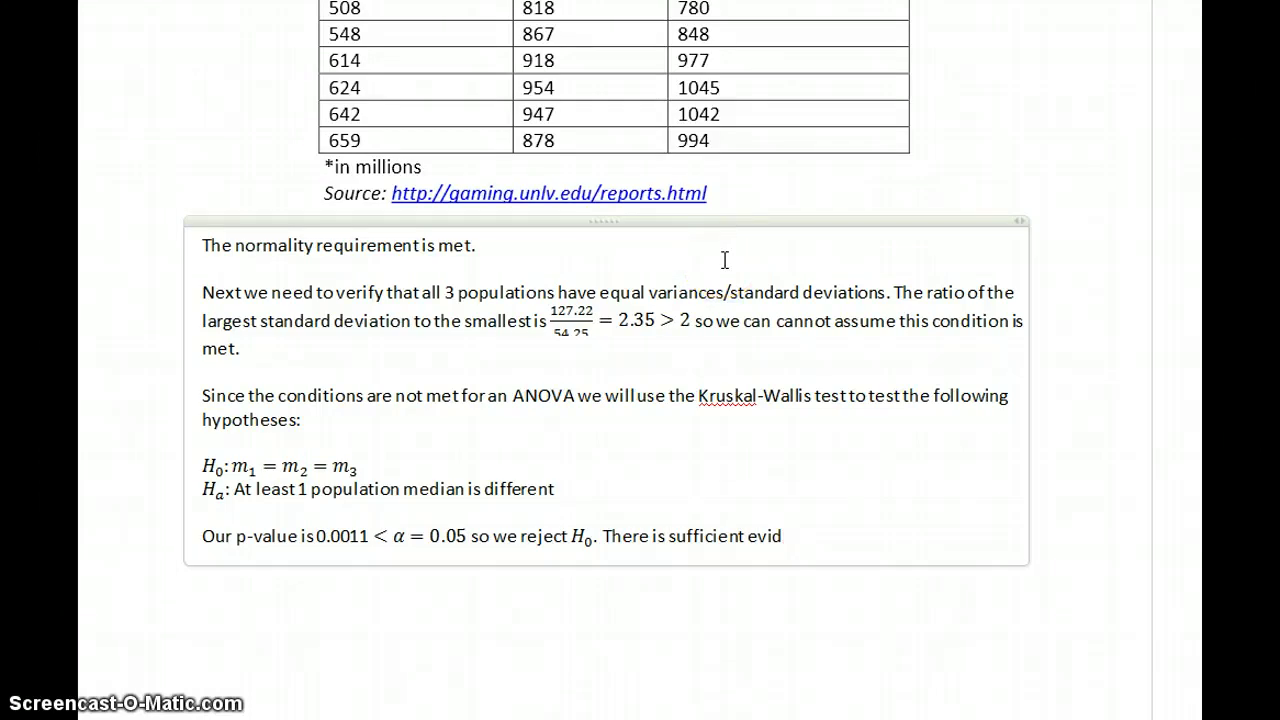
key("BackSpace")
key("BackSpace")
type("idence to conclude that the")
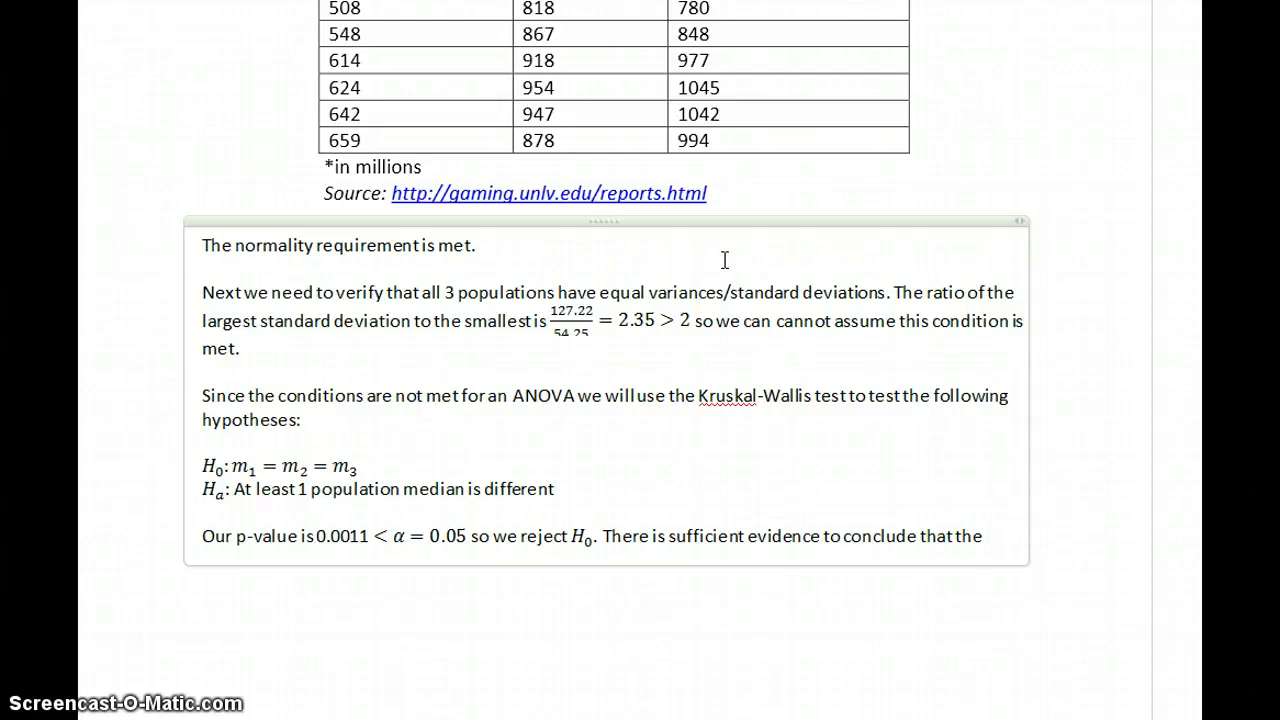
Replace the trailing "the" with "at least 1 population median is different, meaning"
key("BackSpace")
key("BackSpace")
key("BackSpace")
type("at least 1 p")
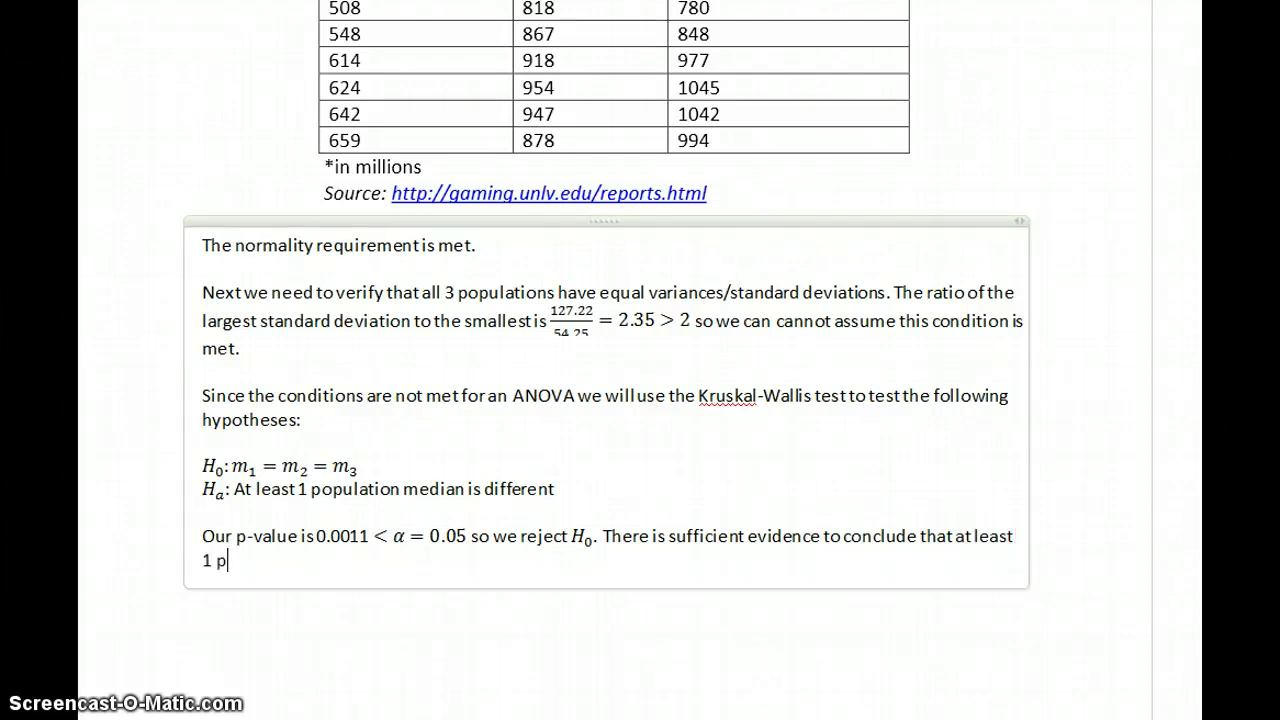
type("opulation median ")
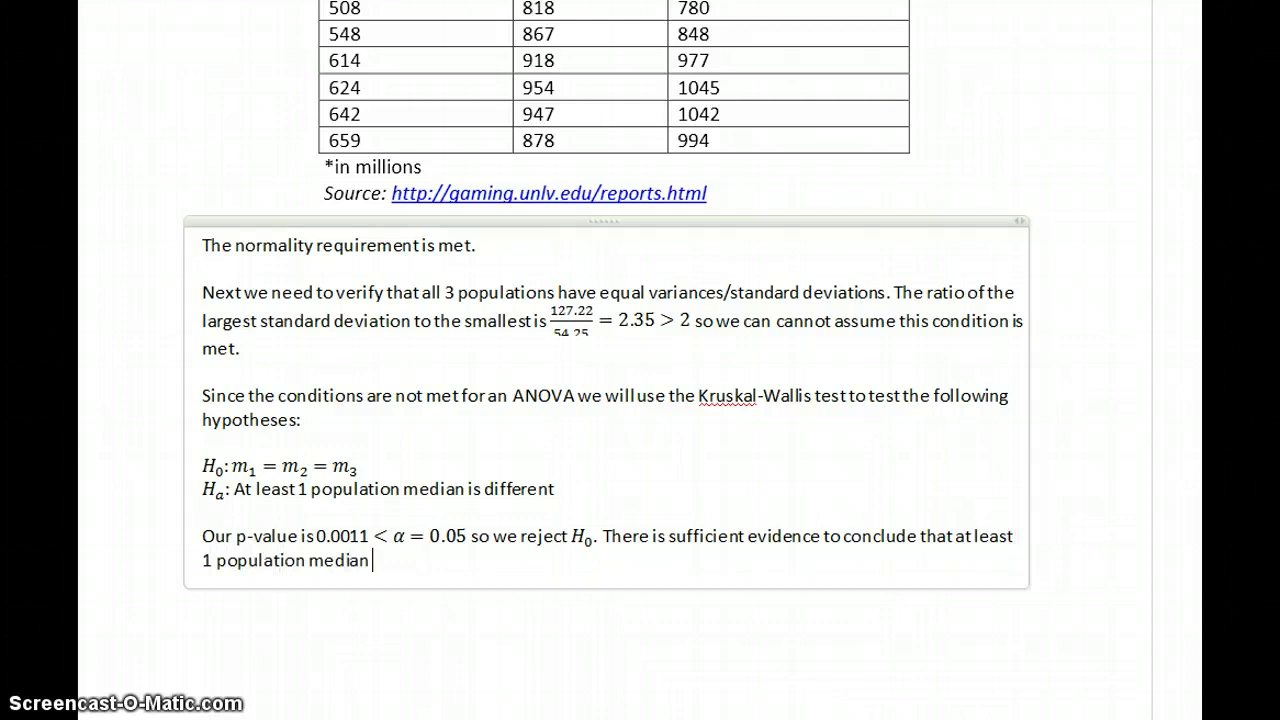
type("is different, meaning")
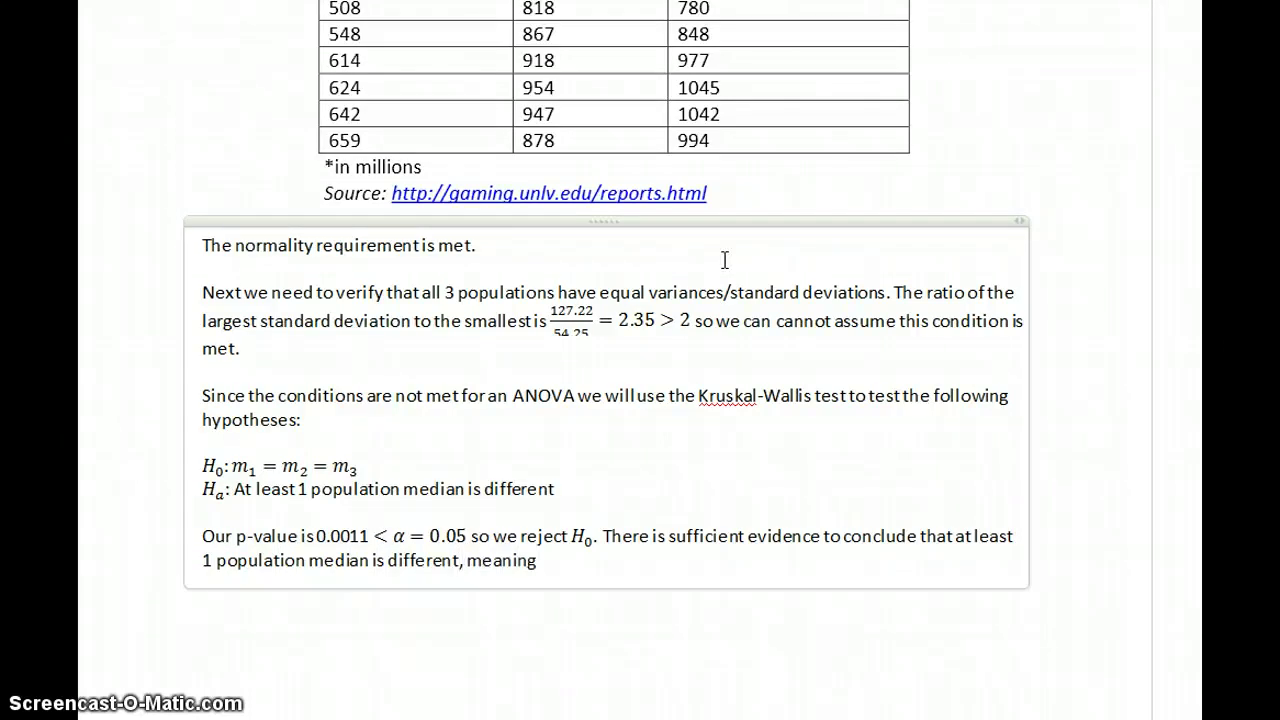
Complete the sentence with "revenue from gaming is, on average, not the same in all 3 areas." and add "The claim is not supported."
type(" reveniue")
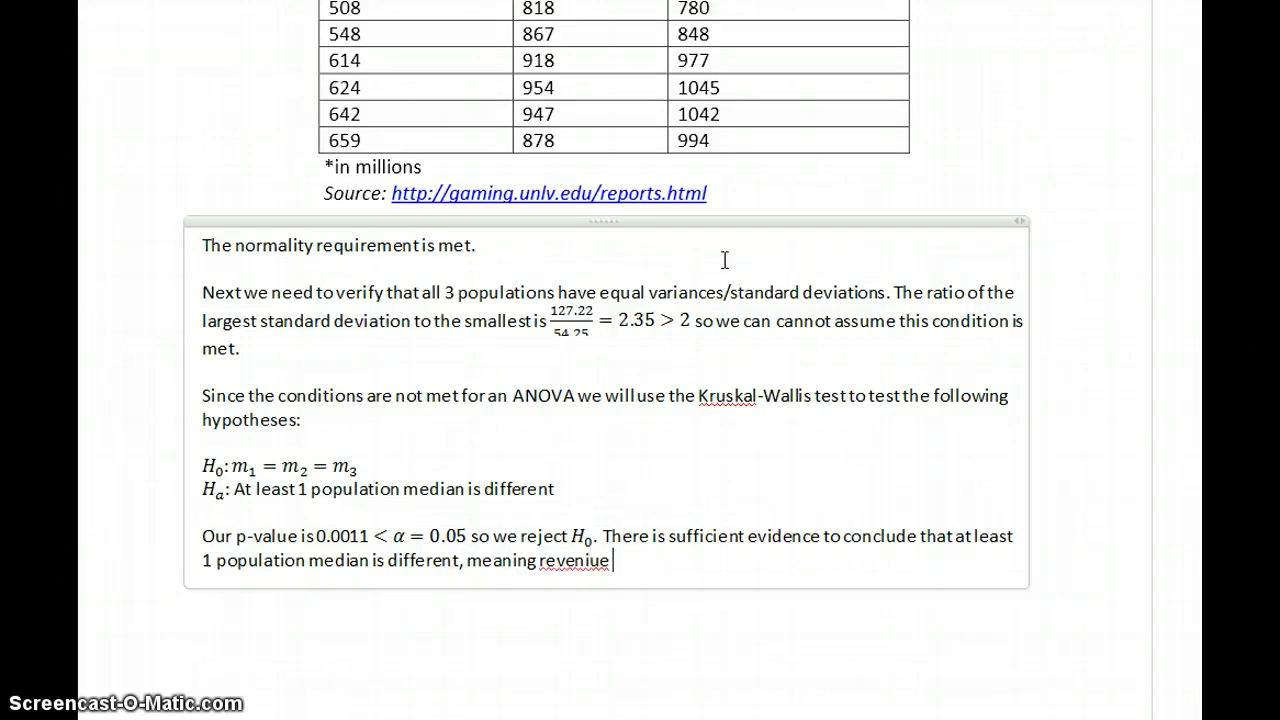
key("BackSpace")
key("BackSpace")
key("BackSpace")
key("BackSpace")
type("ue from ")
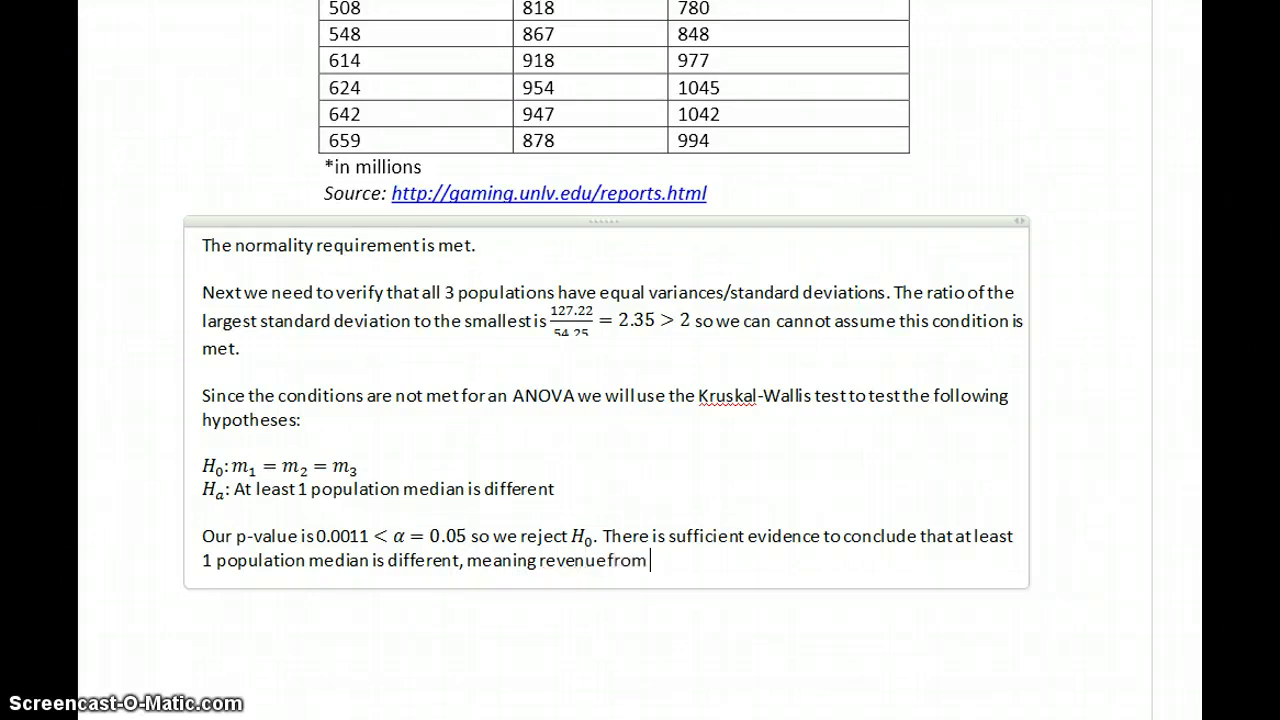
type("gaming is, no")
key("BackSpace")
key("BackSpace")
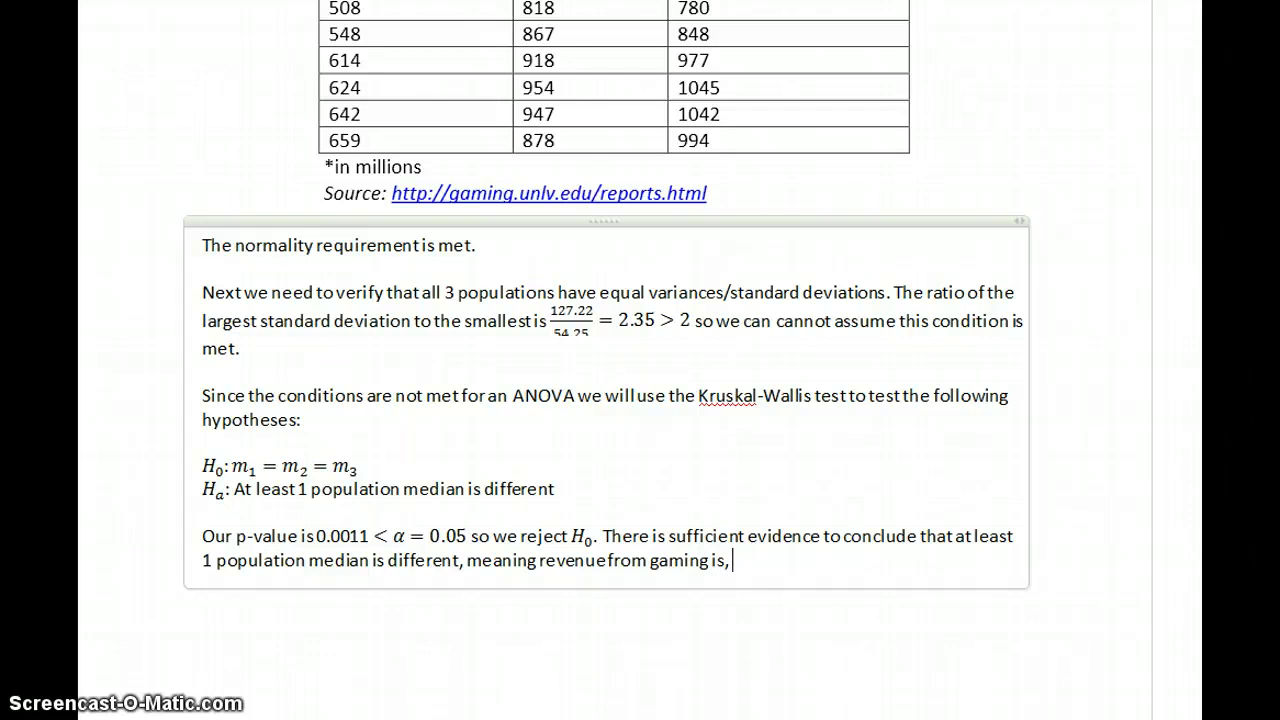
type("on average, not the s")
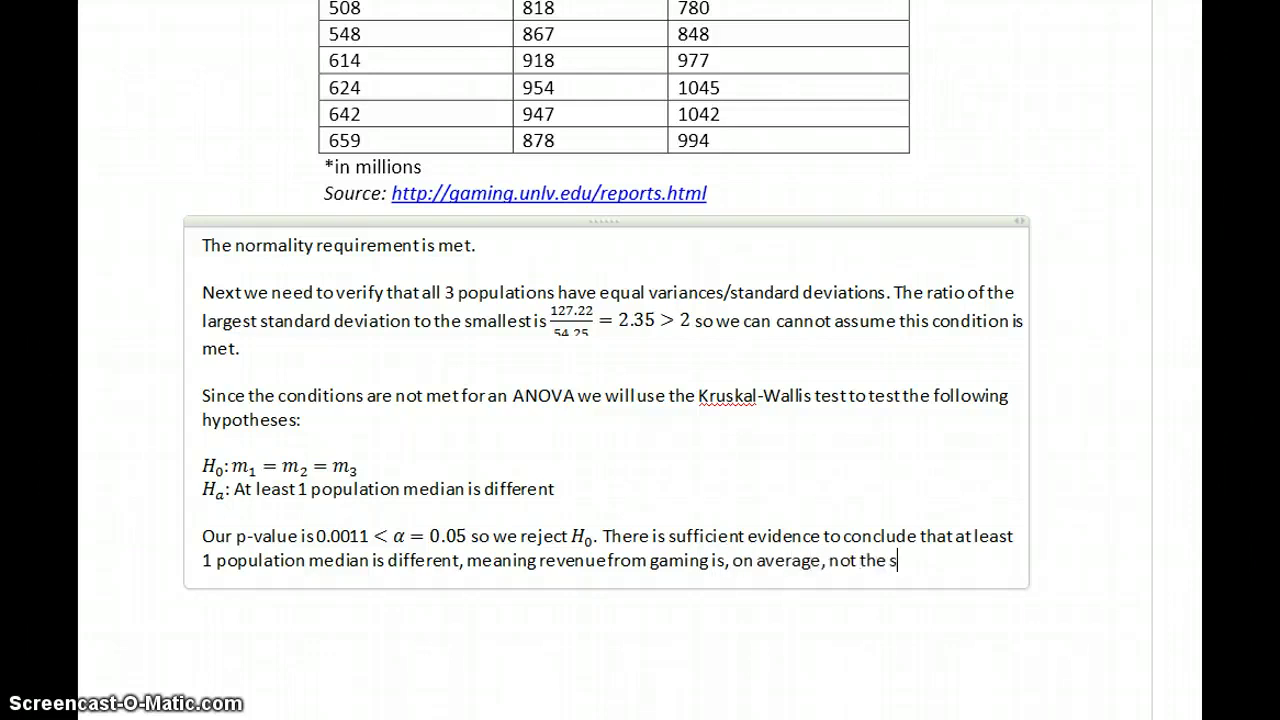
type("ame in all 3 areas")
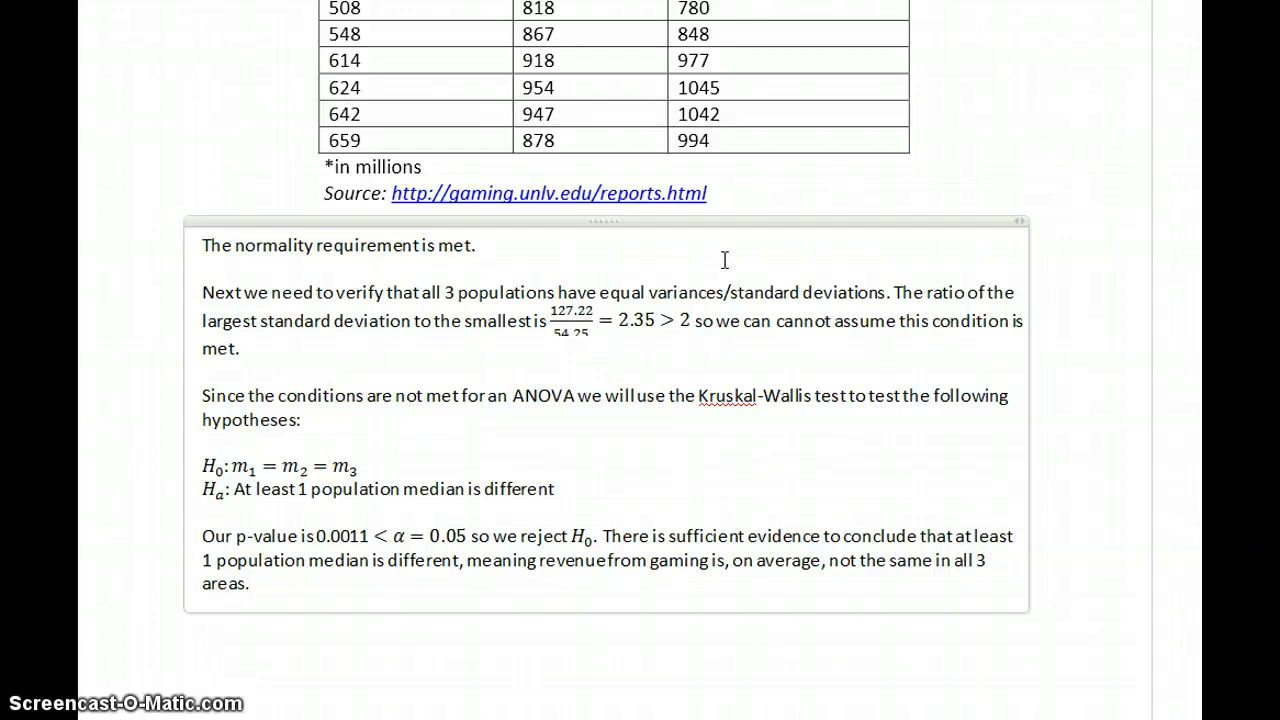
type(". The claim is not s")
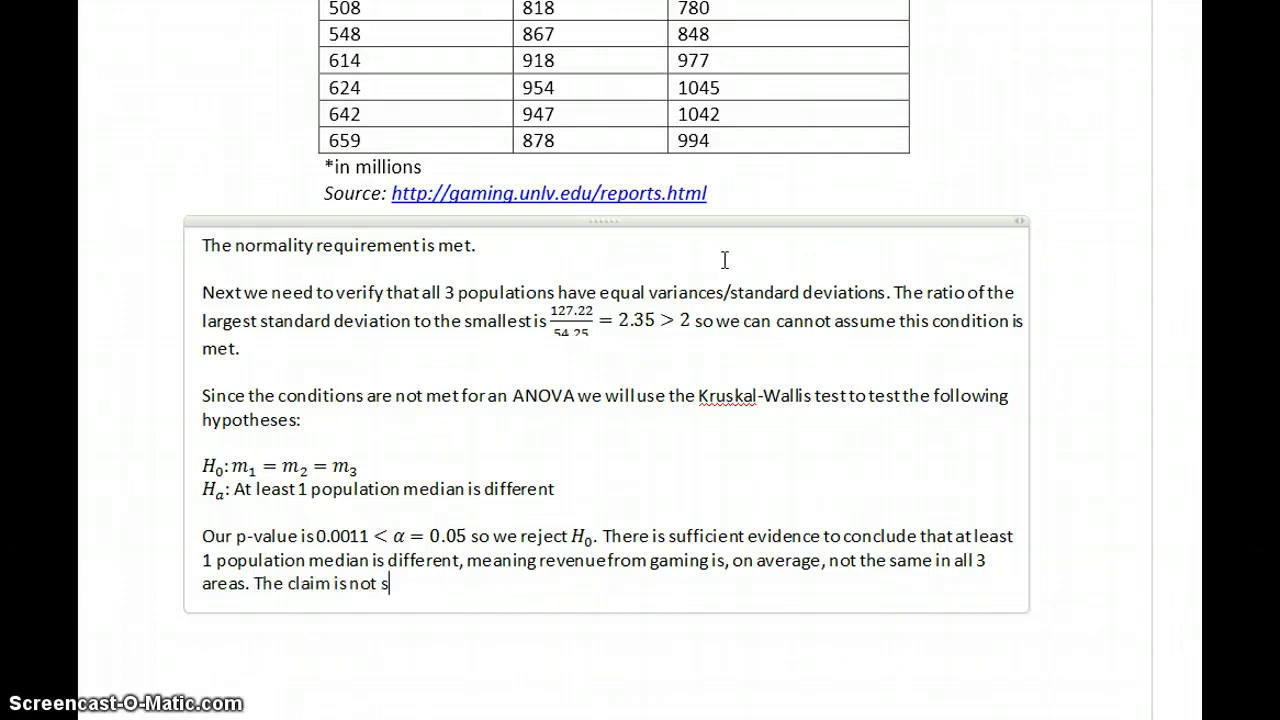
type("upported.")
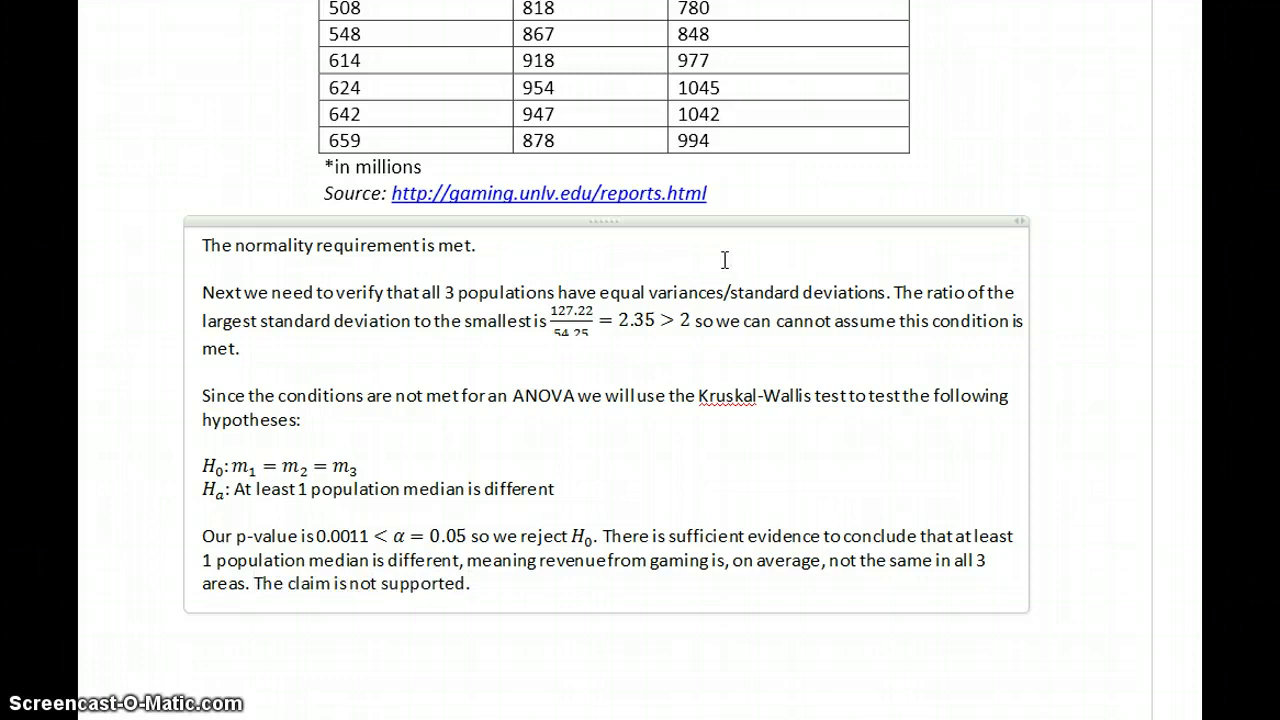